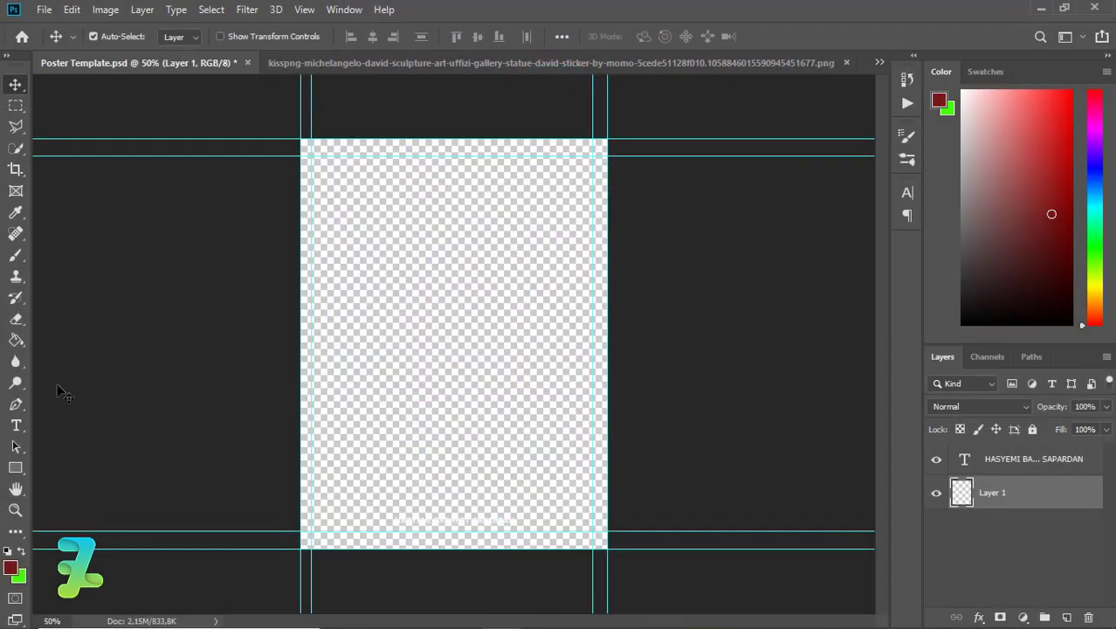
With the Gradient Tool, set the gradient's right stop to dark purple #1e1422
click(20, 338)
right_click(20, 338)
click(70, 336)
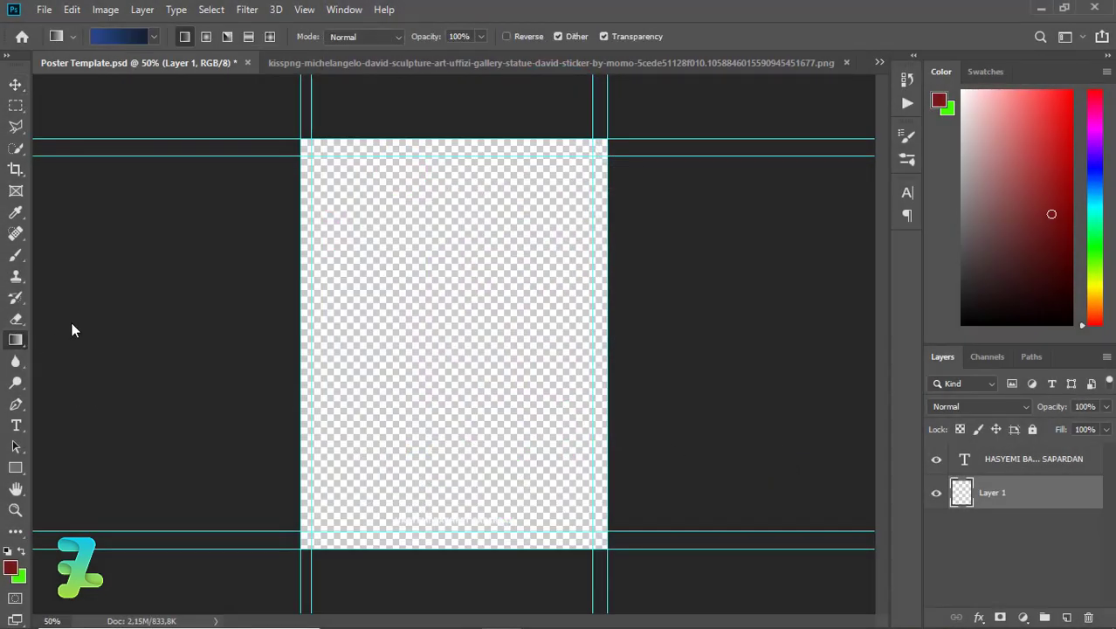
click(126, 29)
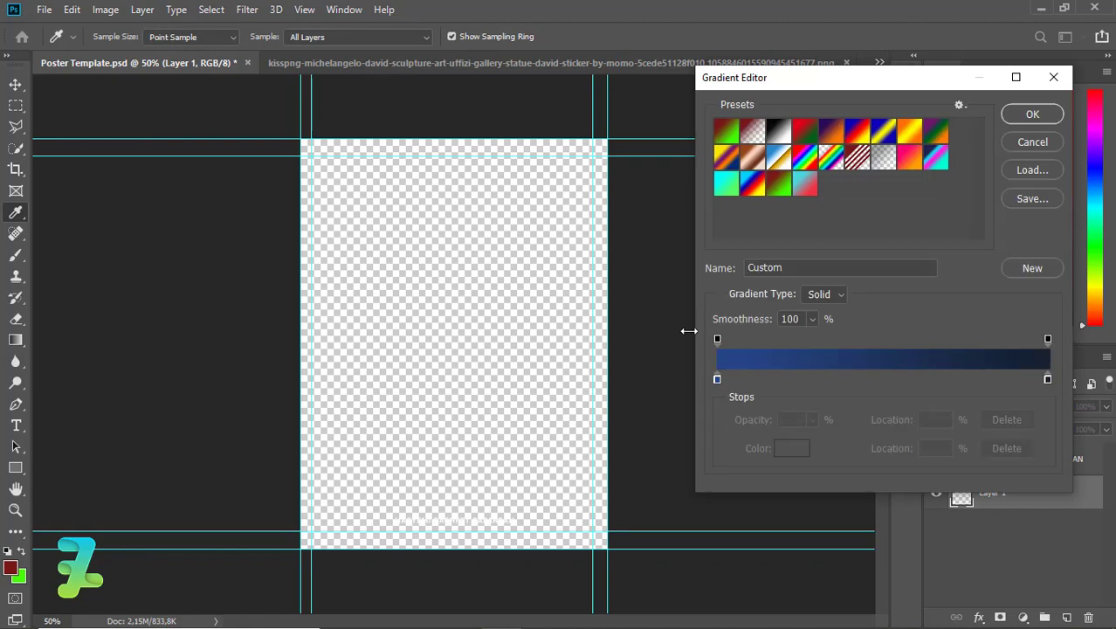
double_click(1048, 380)
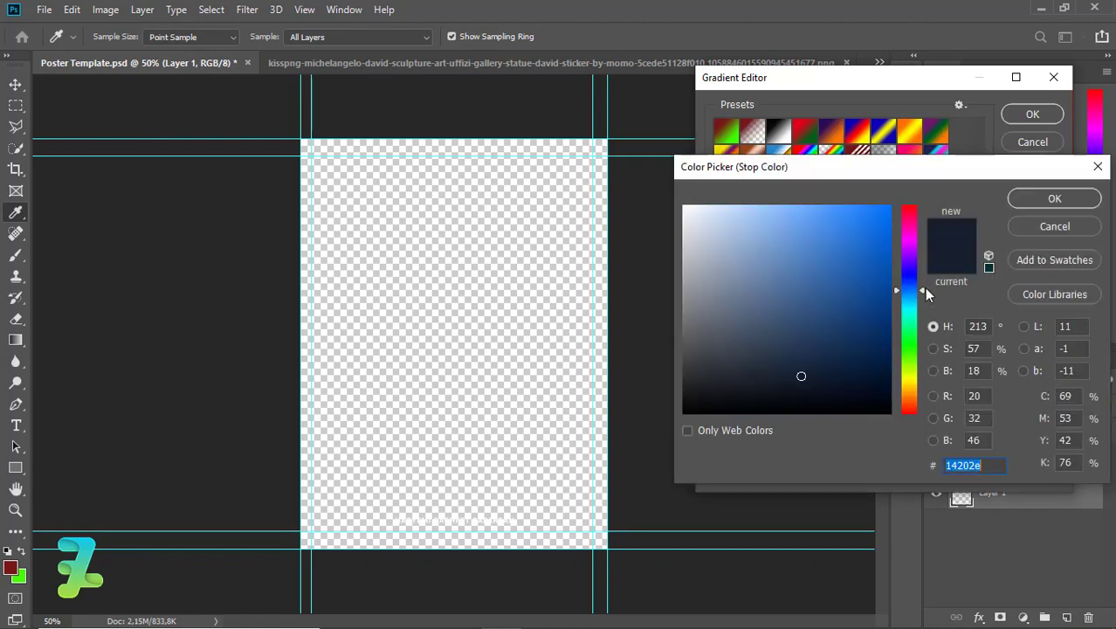
drag(924, 286, 910, 251)
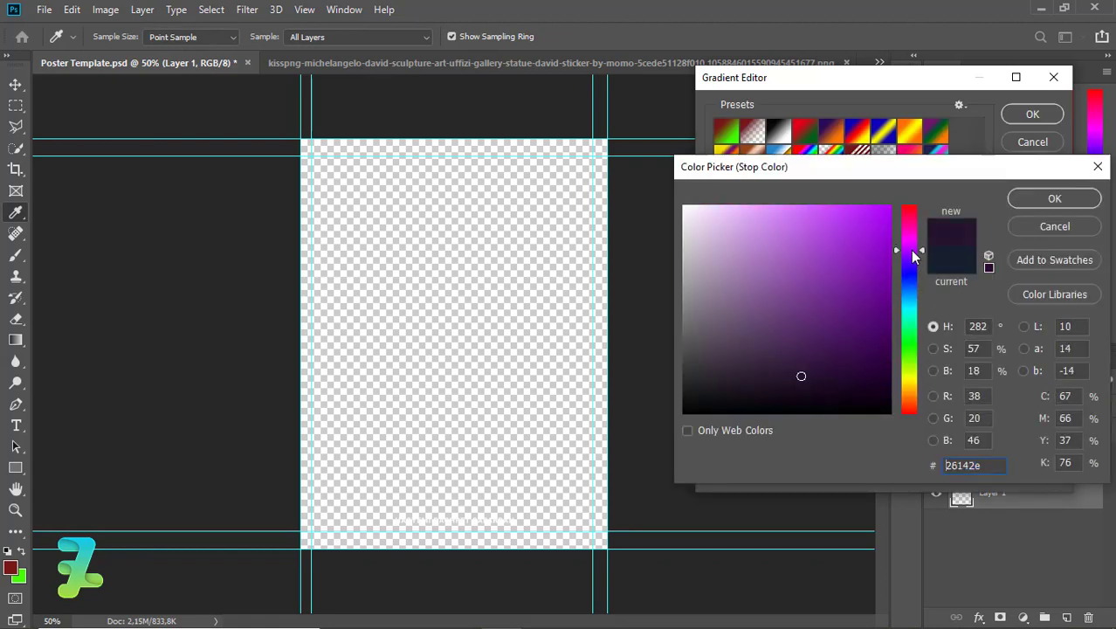
click(754, 396)
drag(755, 396, 766, 383)
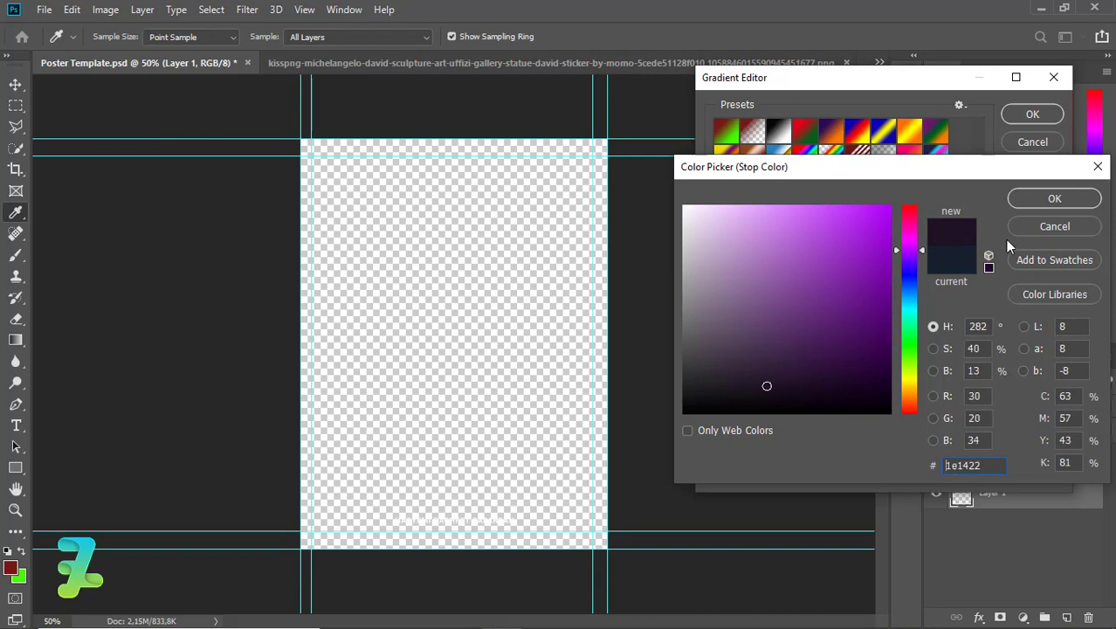
click(1040, 198)
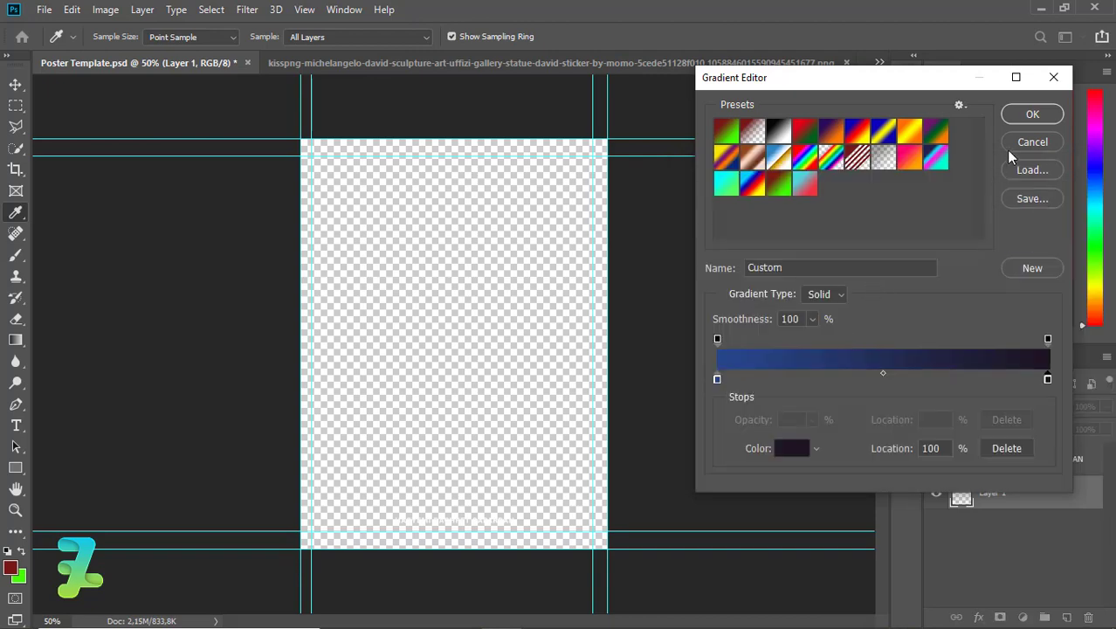
Fill Layer 1 with the blue-to-dark-purple gradient, dragged from bottom edge to top
click(837, 297)
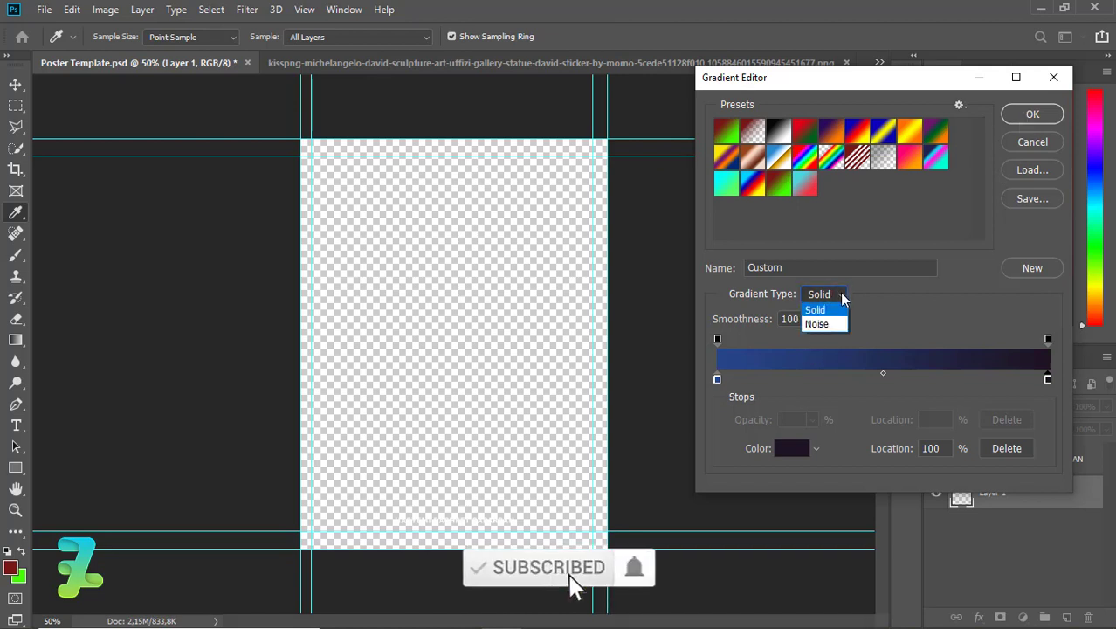
click(1033, 115)
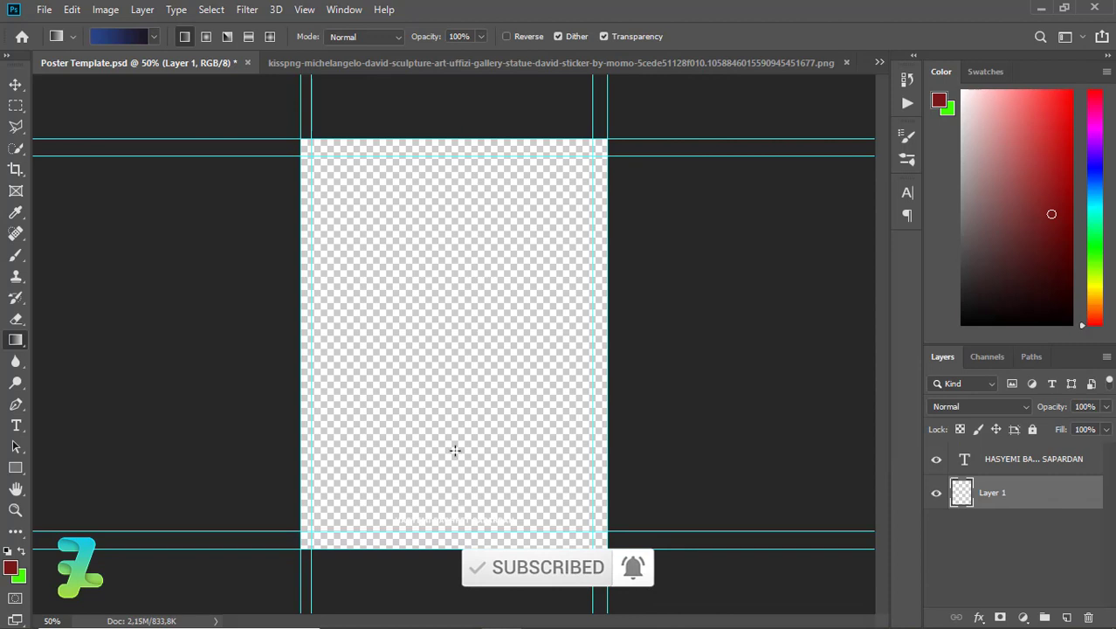
drag(455, 157, 453, 448)
drag(456, 587, 454, 127)
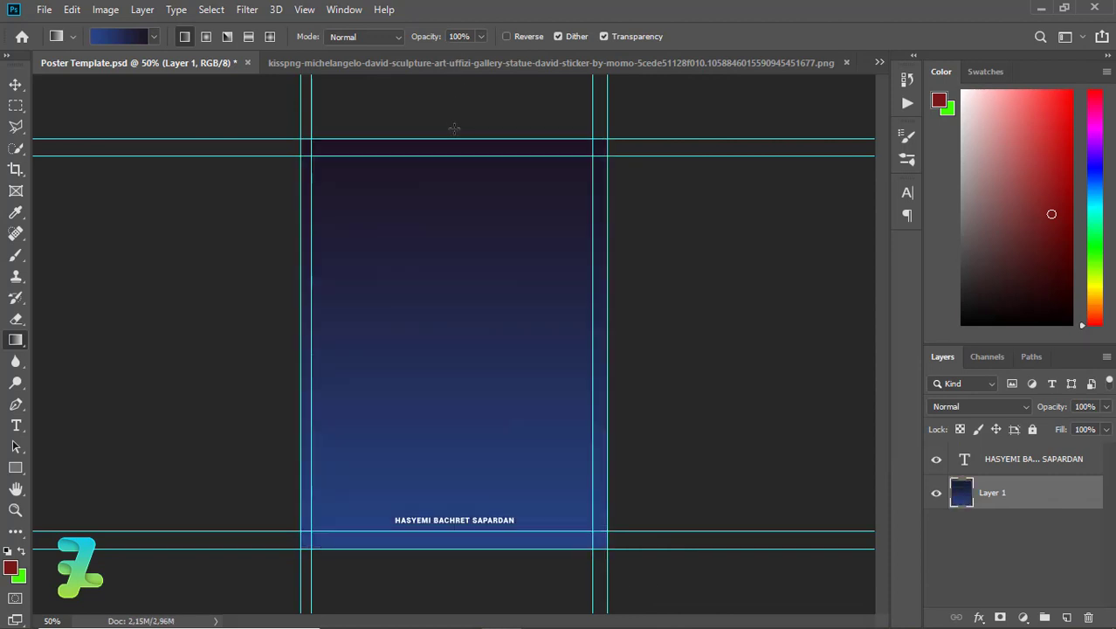
Bring up the mountain photo document from the open documents list
click(17, 84)
click(344, 10)
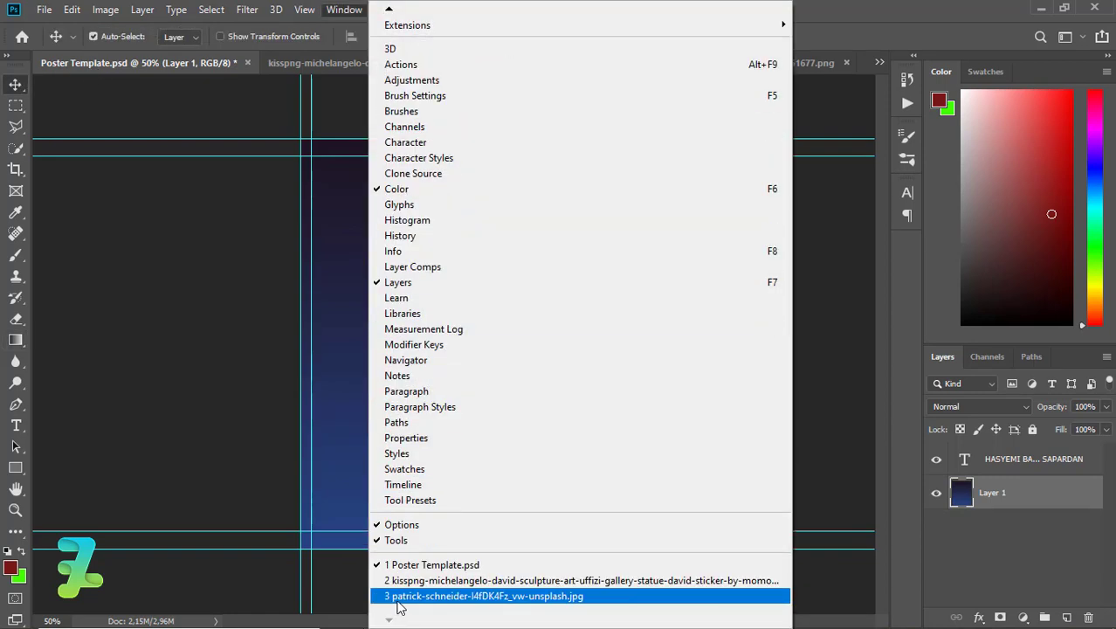
click(402, 597)
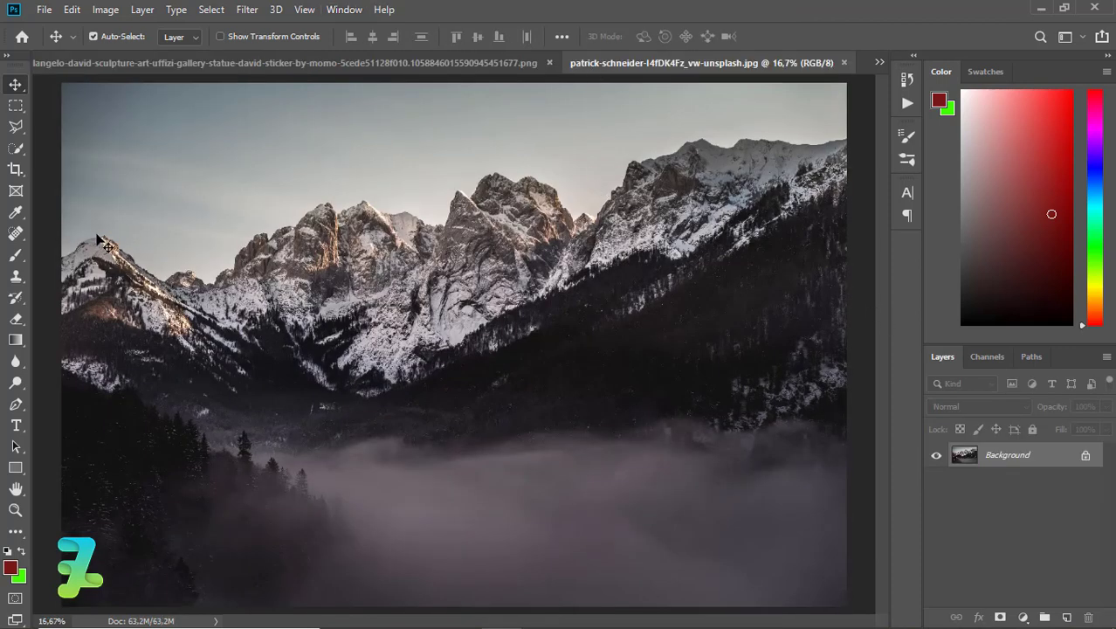
Quick-select the sky, add a layer mask and invert it so only mountains show
click(16, 148)
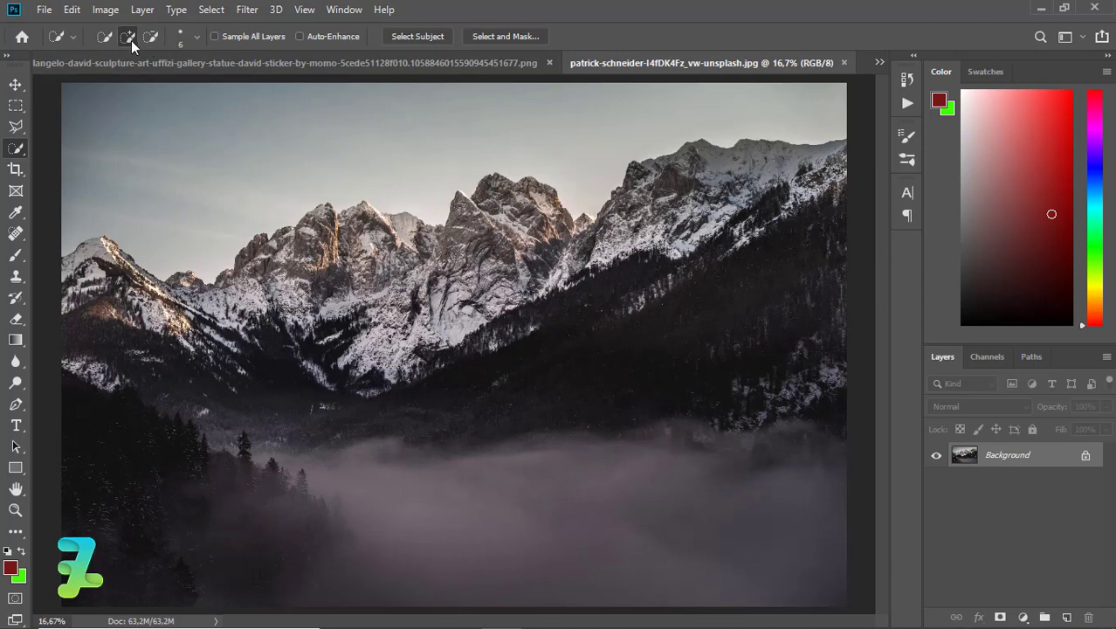
click(161, 217)
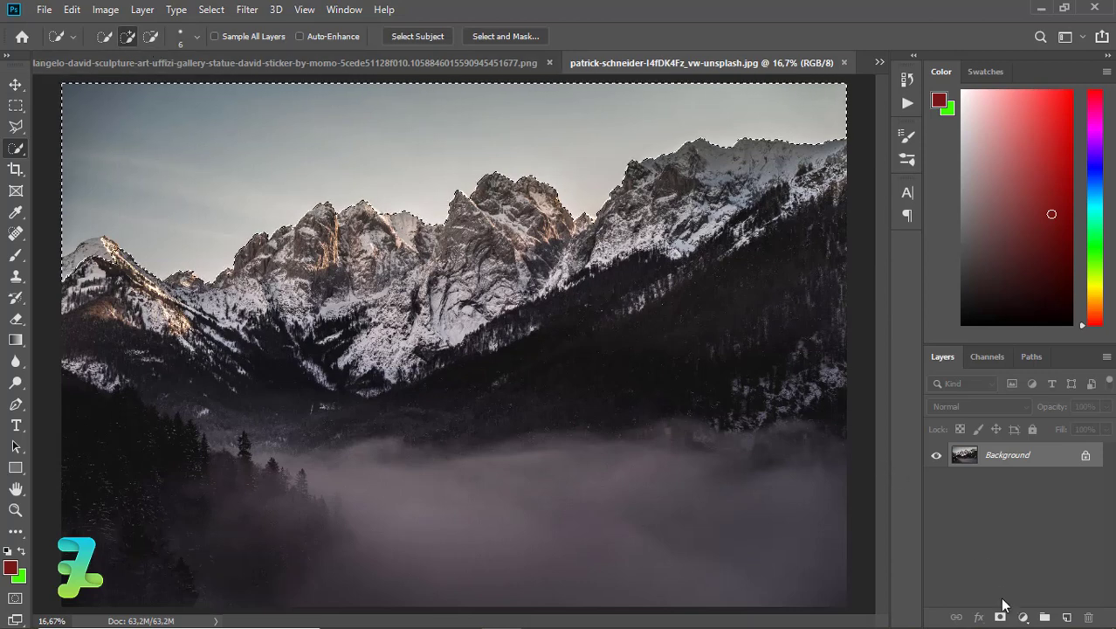
click(1000, 617)
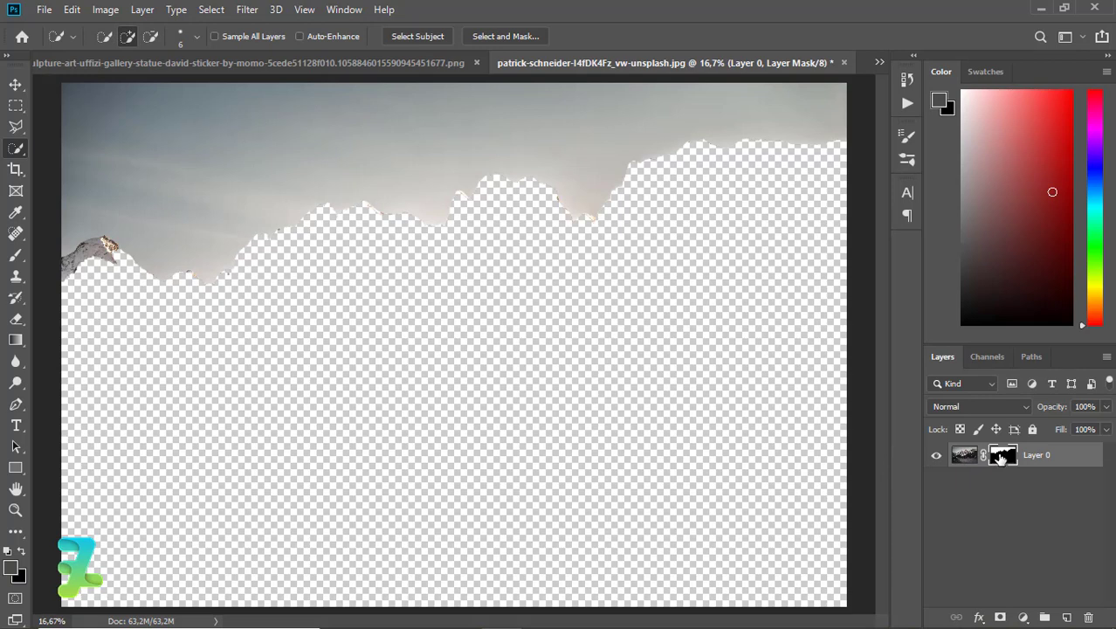
key(ctrl+i)
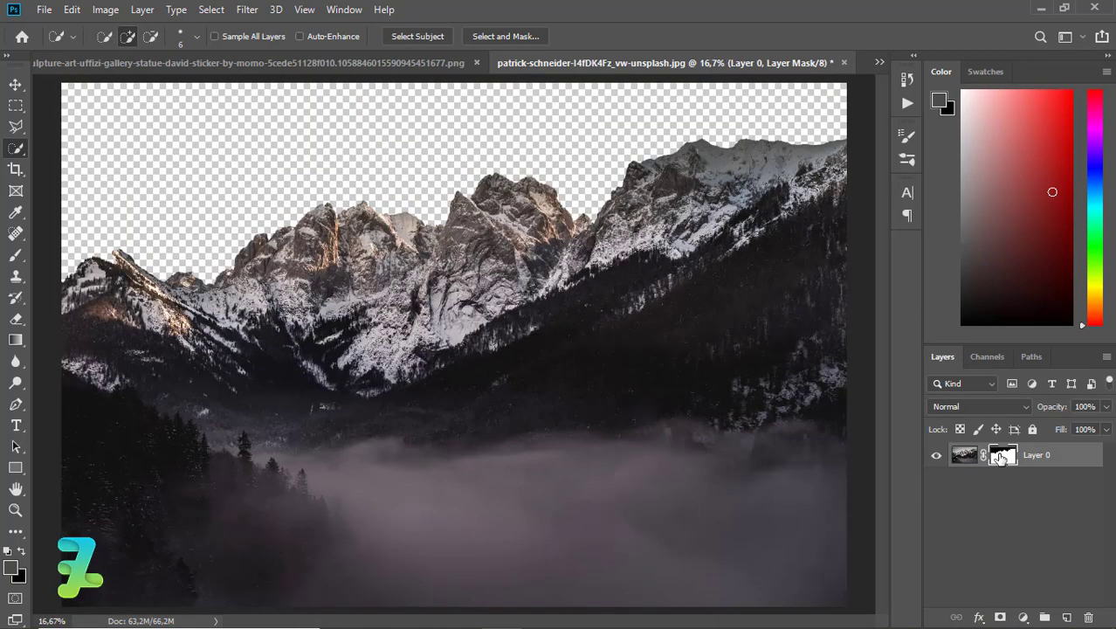
Set the brush foreground colour to white #ffffff
click(16, 255)
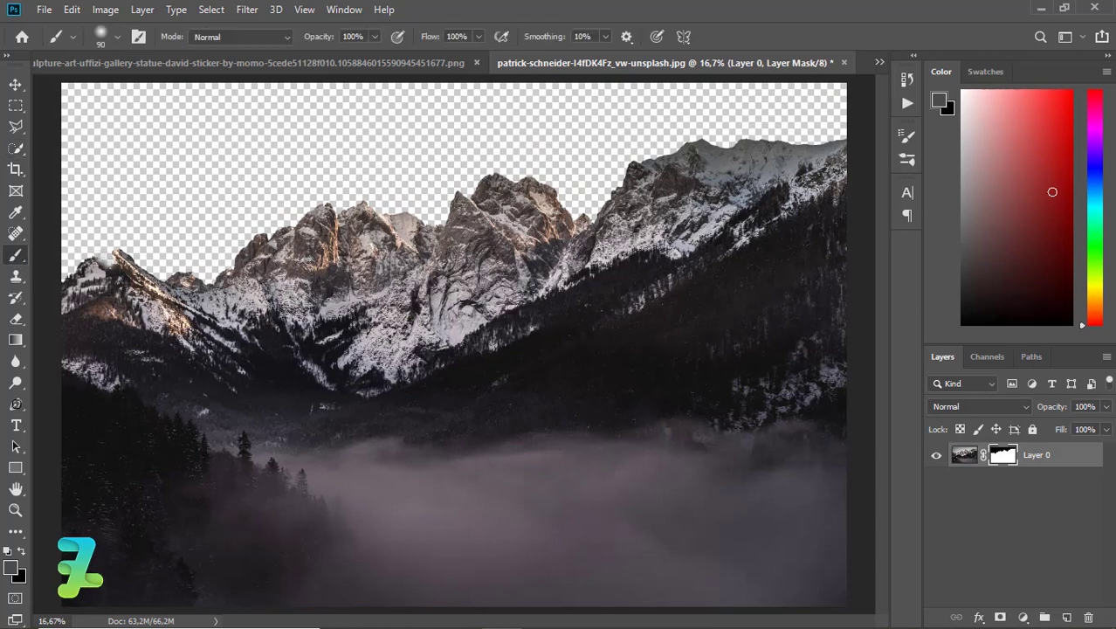
click(11, 570)
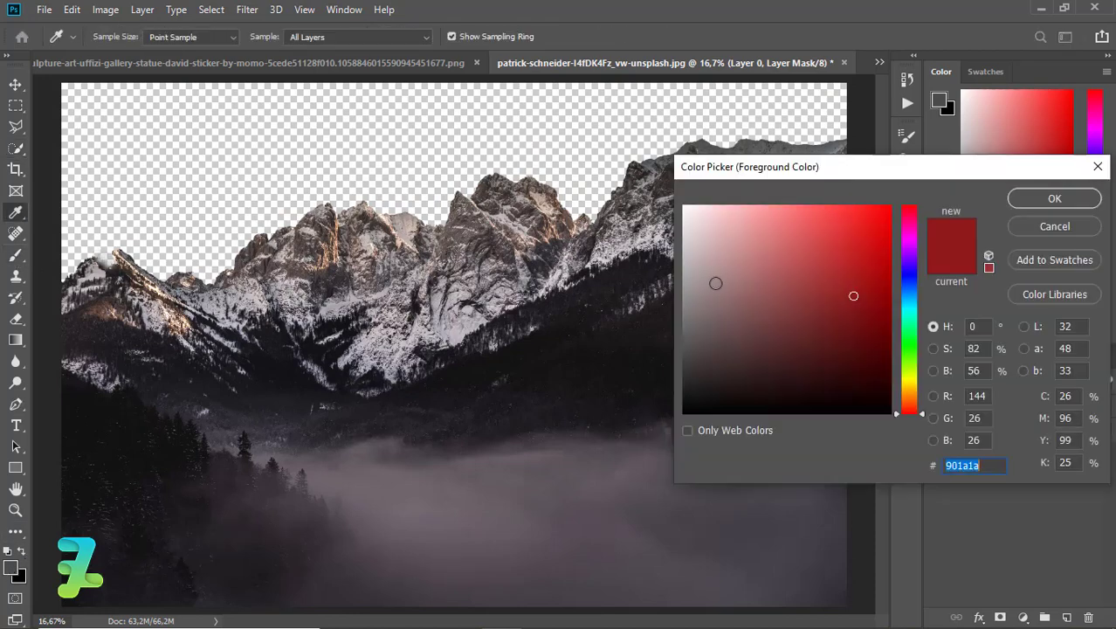
text(ffffff)
click(1055, 194)
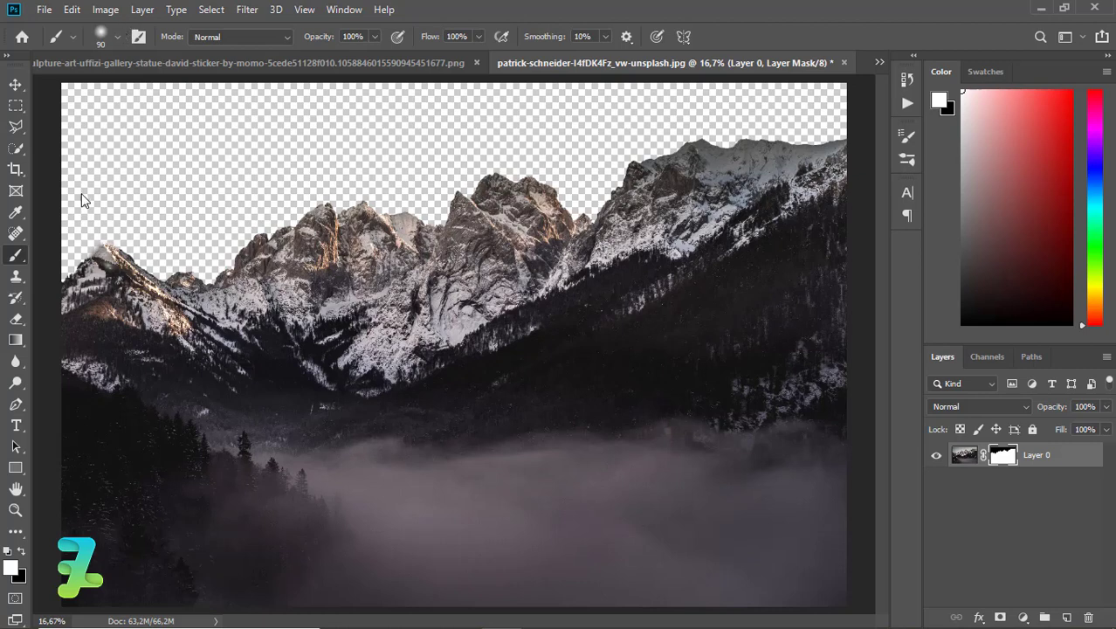
Lasso the stray sky patch beside the left peak, paint it out in black, and deselect
key(l)
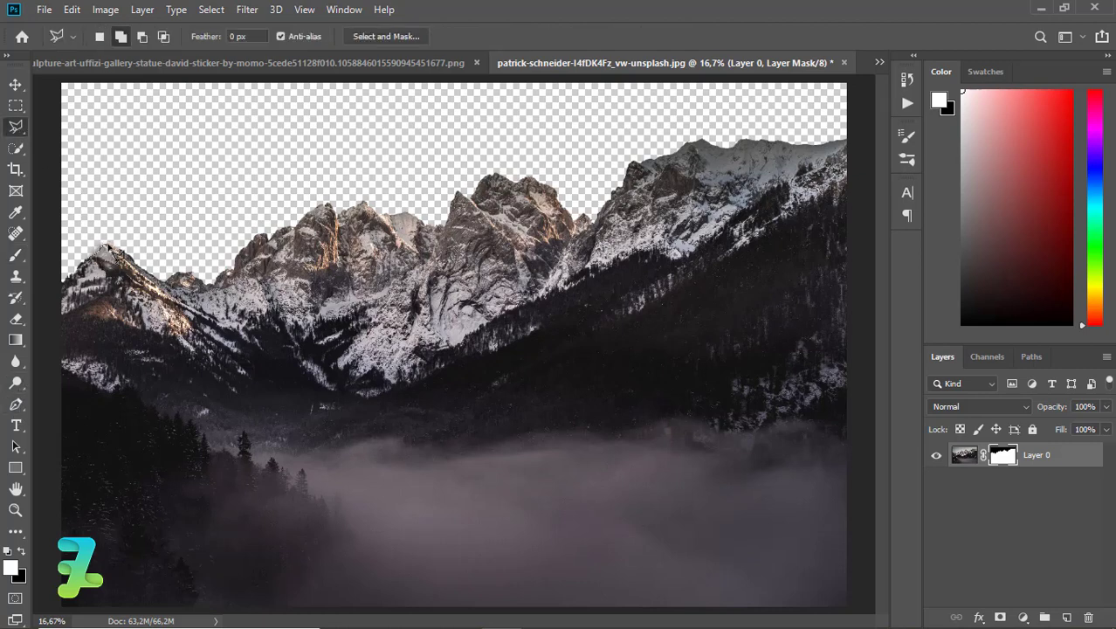
click(116, 234)
click(76, 229)
click(77, 257)
click(116, 245)
click(24, 552)
key(b)
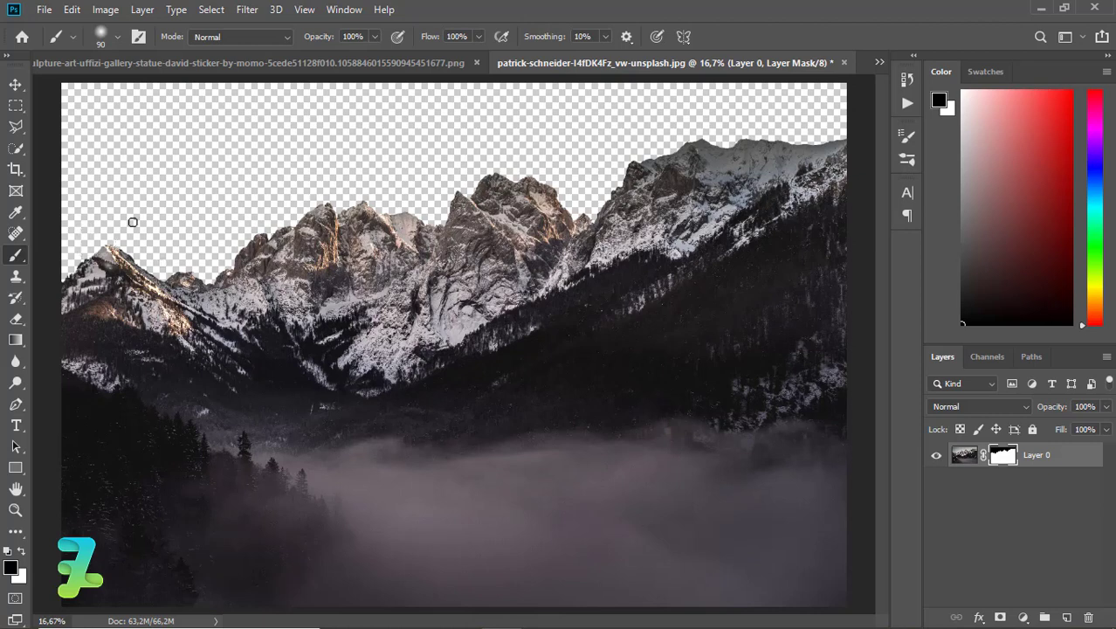
key(ctrl+d)
Copy the mountain layer into the poster and close the mountain photo without saving
key(v)
right_click(514, 64)
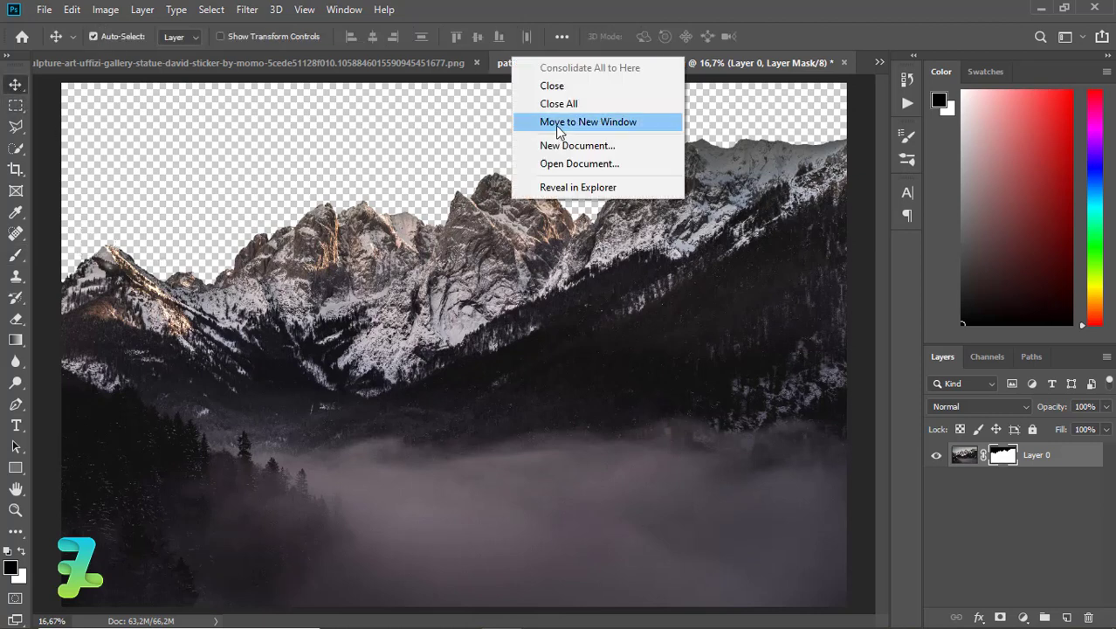
click(555, 123)
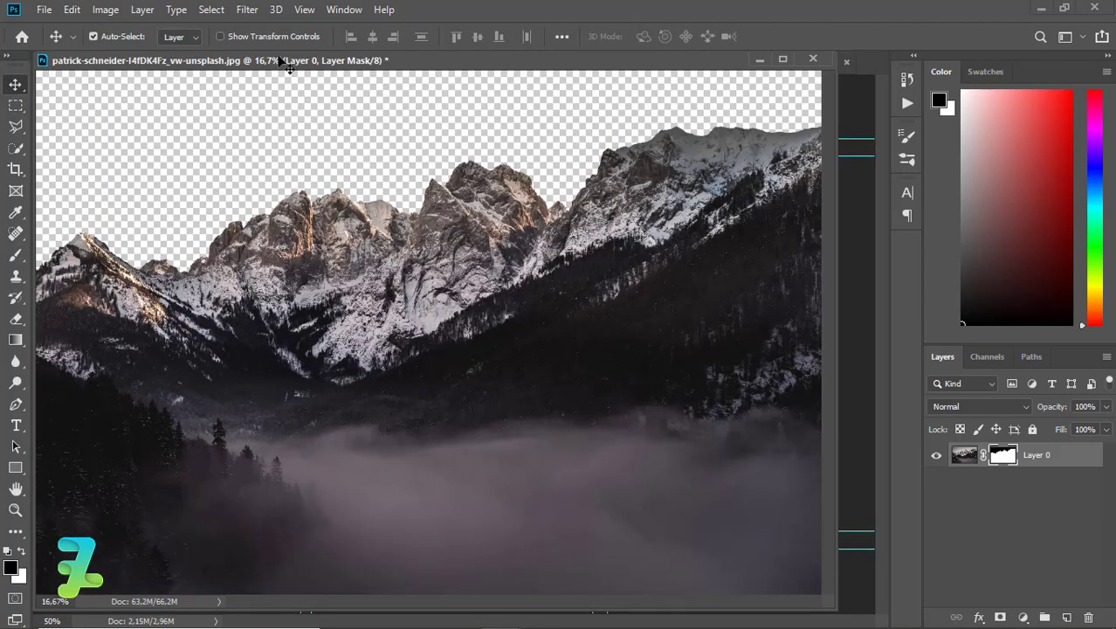
mouse_move(594, 61)
mouse_down()
mouse_move(706, 120)
mouse_move(802, 104)
mouse_up()
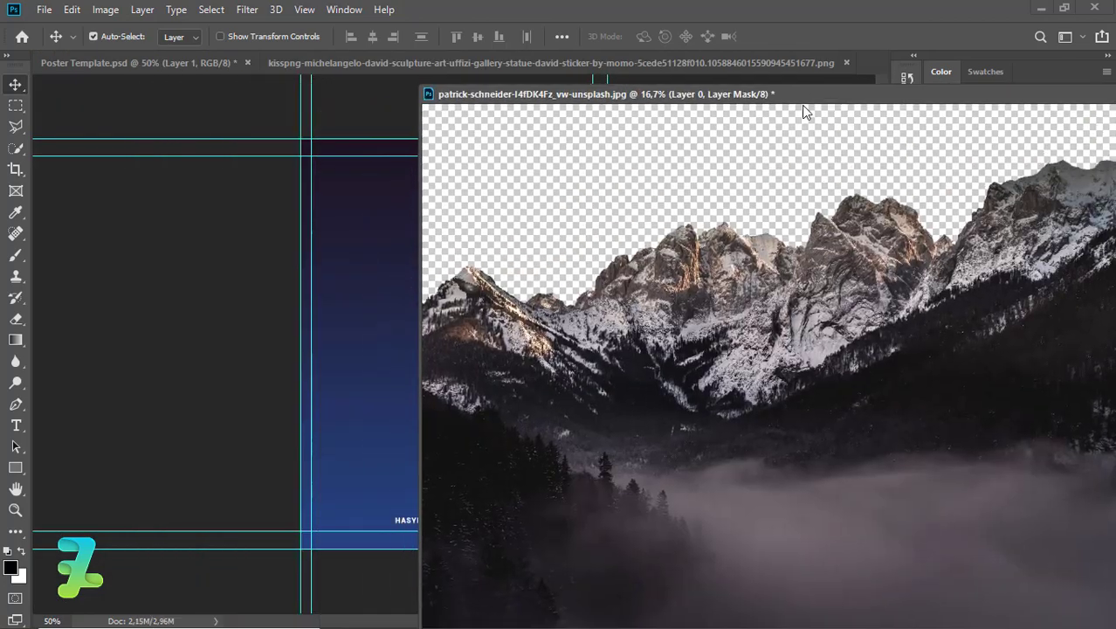
drag(450, 333, 374, 341)
double_click(532, 117)
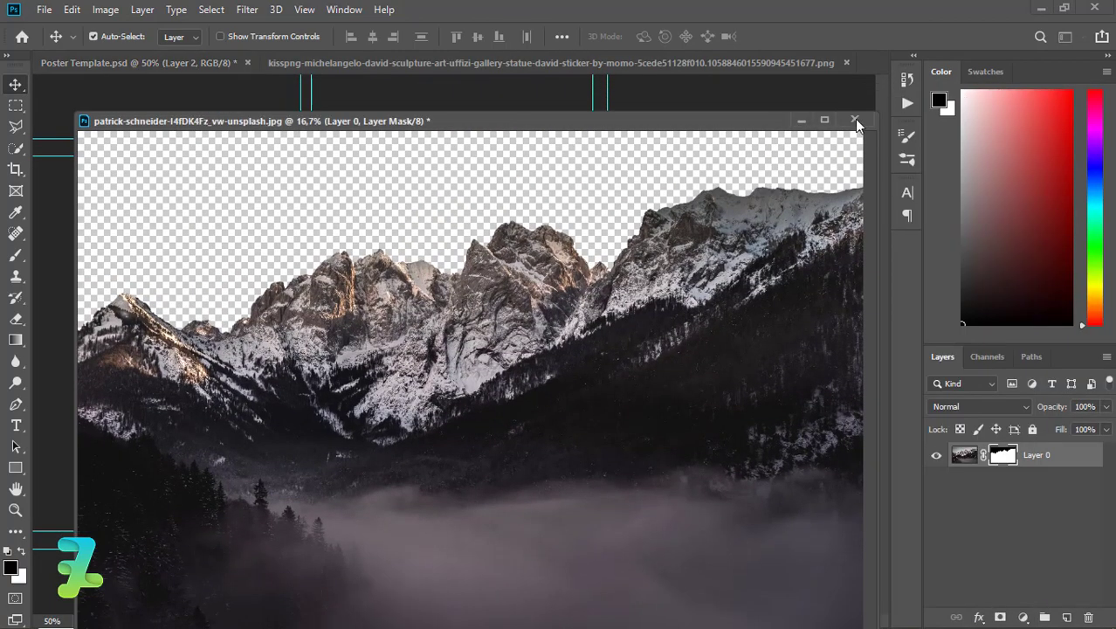
click(854, 119)
click(549, 247)
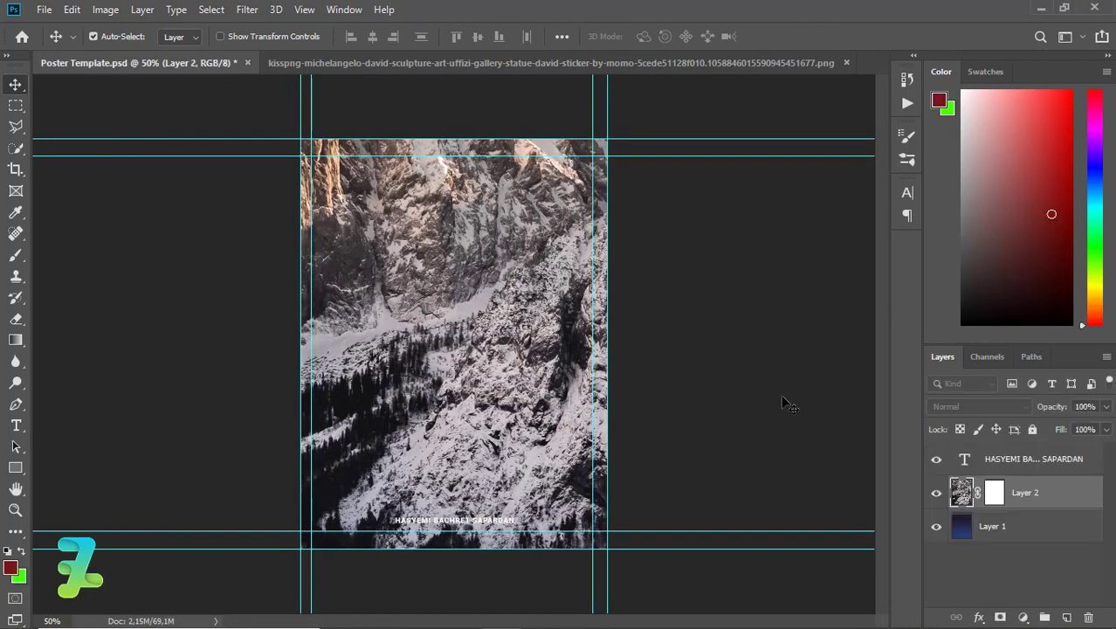
Scale the mountains to about 16% and position them along the poster's bottom
key(ctrl+minus)
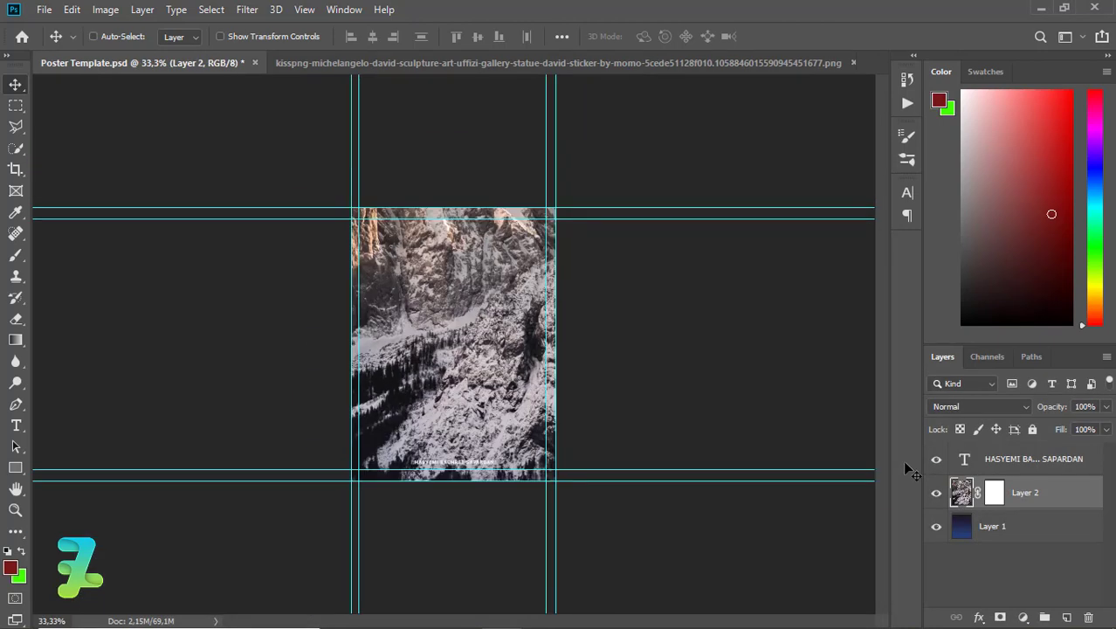
key(ctrl+minus)
key(ctrl+t)
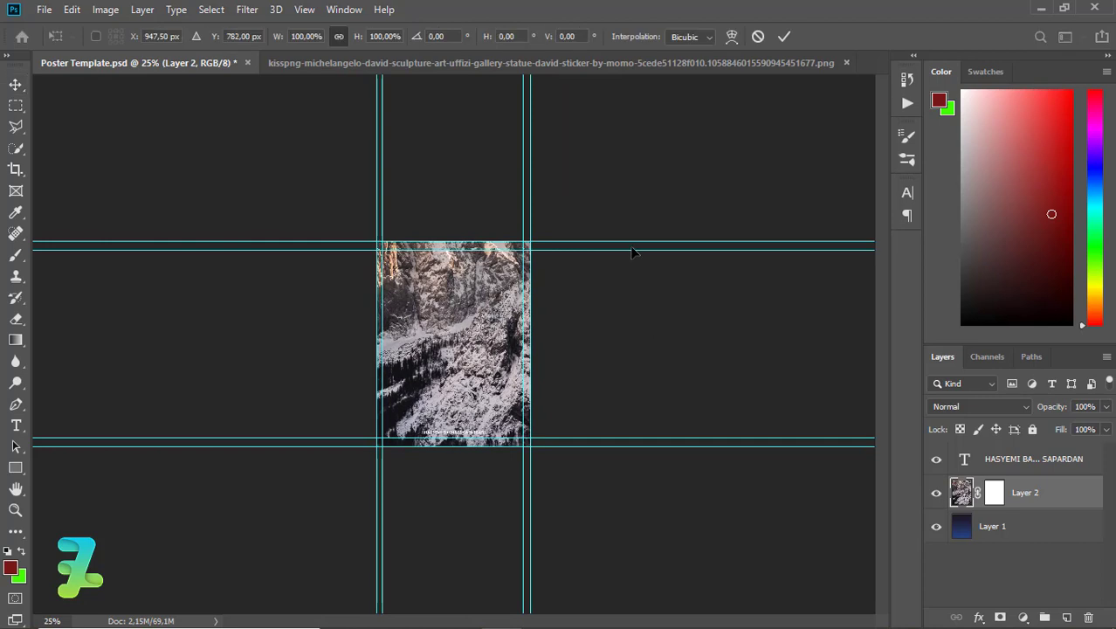
key(ctrl+minus)
key(ctrl+minus)
key(ctrl+minus)
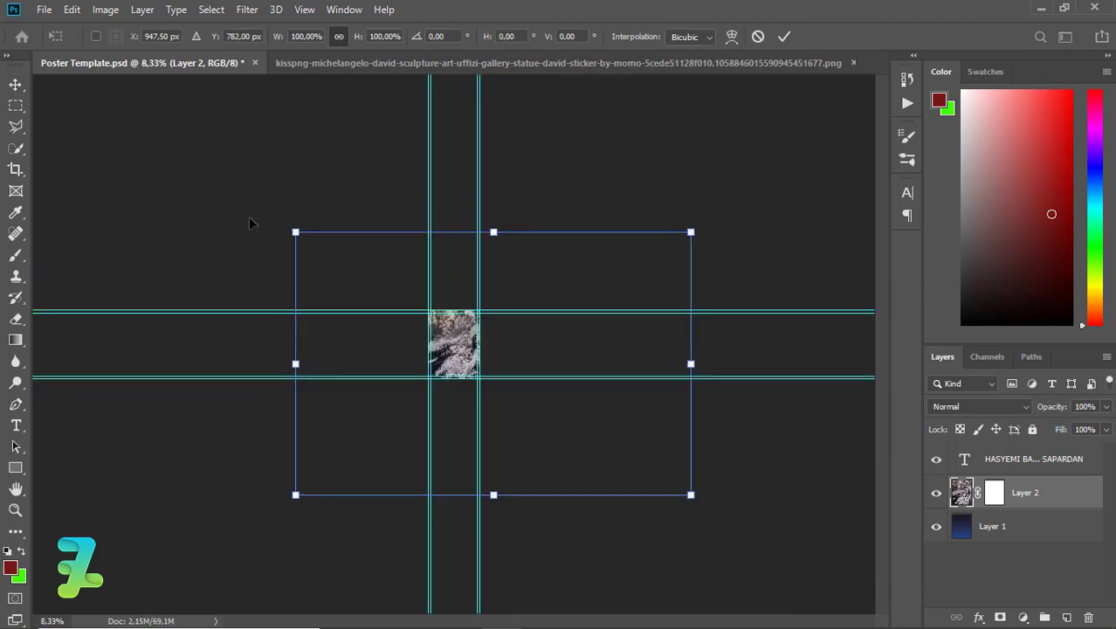
drag(312, 243, 448, 333)
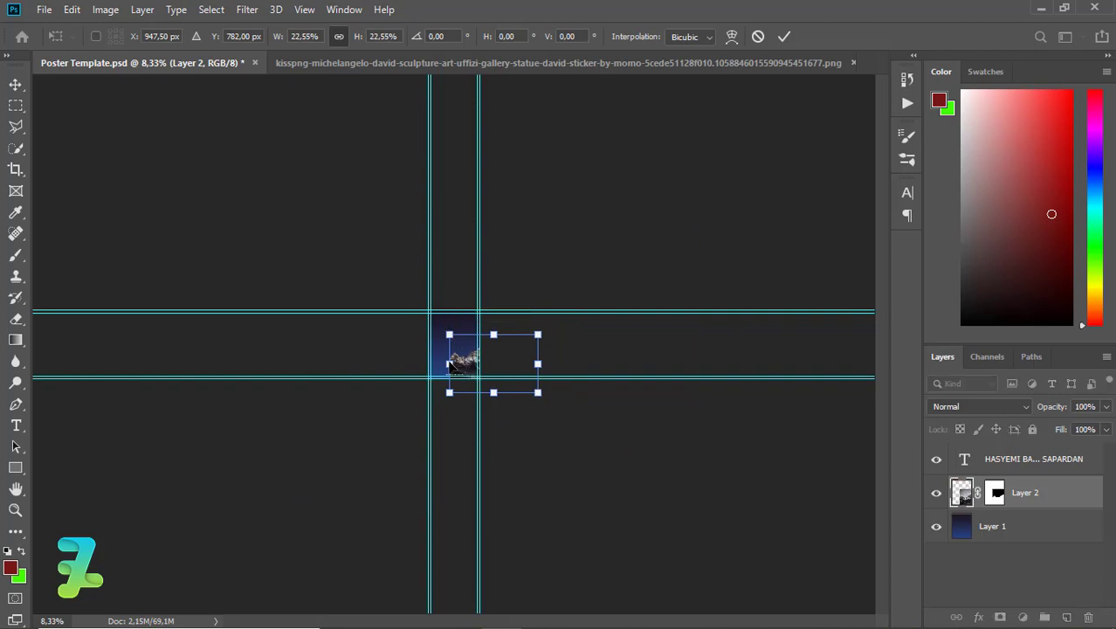
drag(472, 363, 453, 367)
key(ctrl+plus)
key(ctrl+plus)
key(ctrl+plus)
key(ctrl+plus)
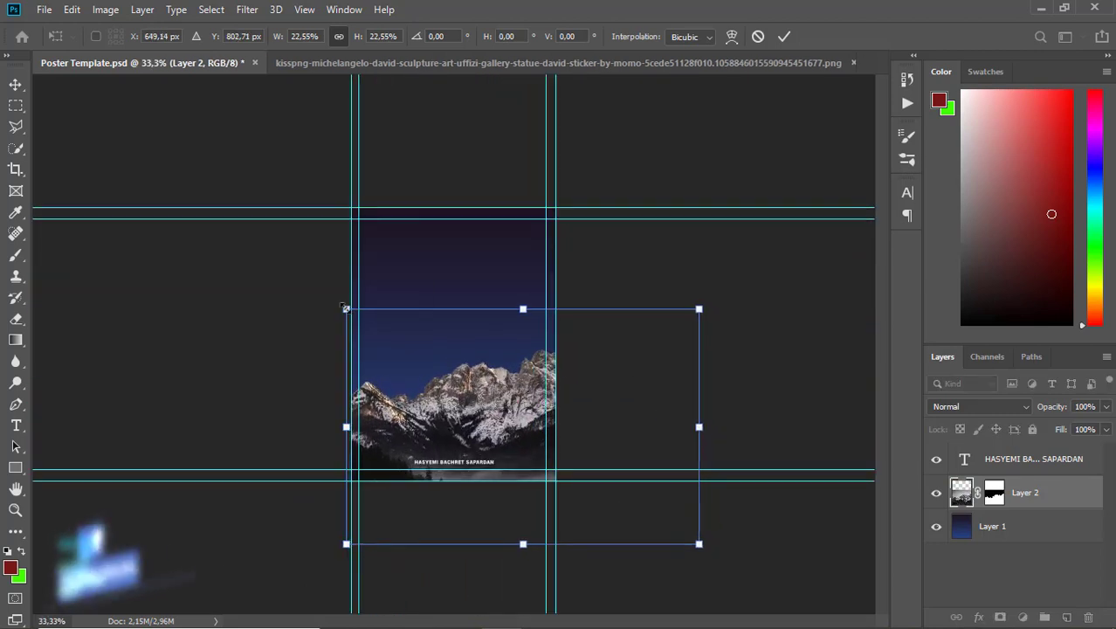
drag(358, 316, 399, 340)
mouse_move(498, 420)
mouse_down()
mouse_move(450, 434)
mouse_move(447, 404)
mouse_move(448, 416)
mouse_up()
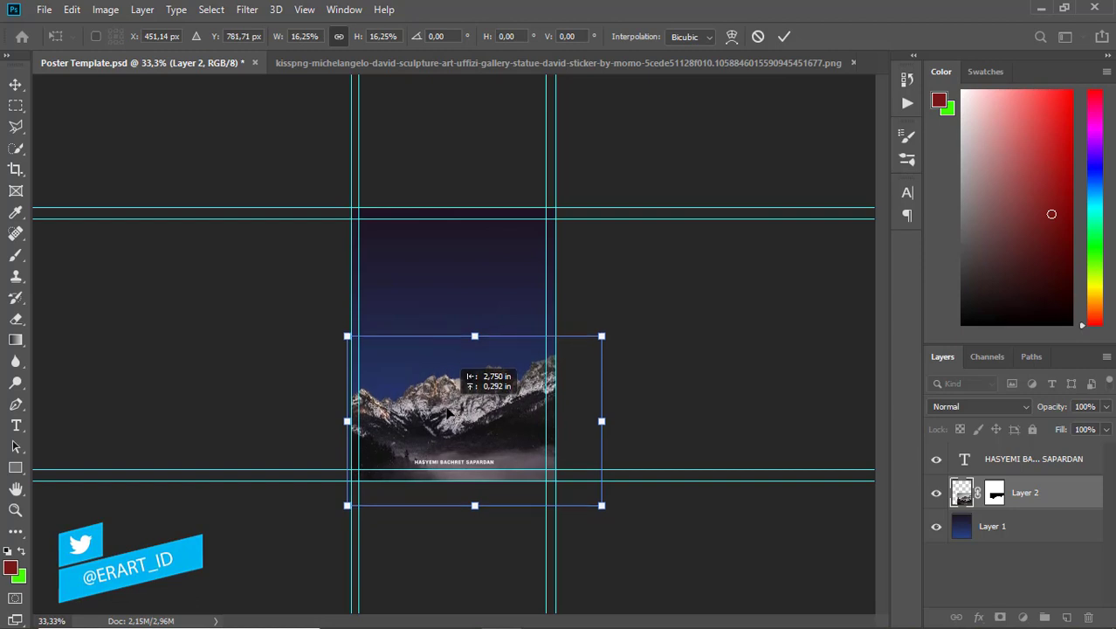
key(Return)
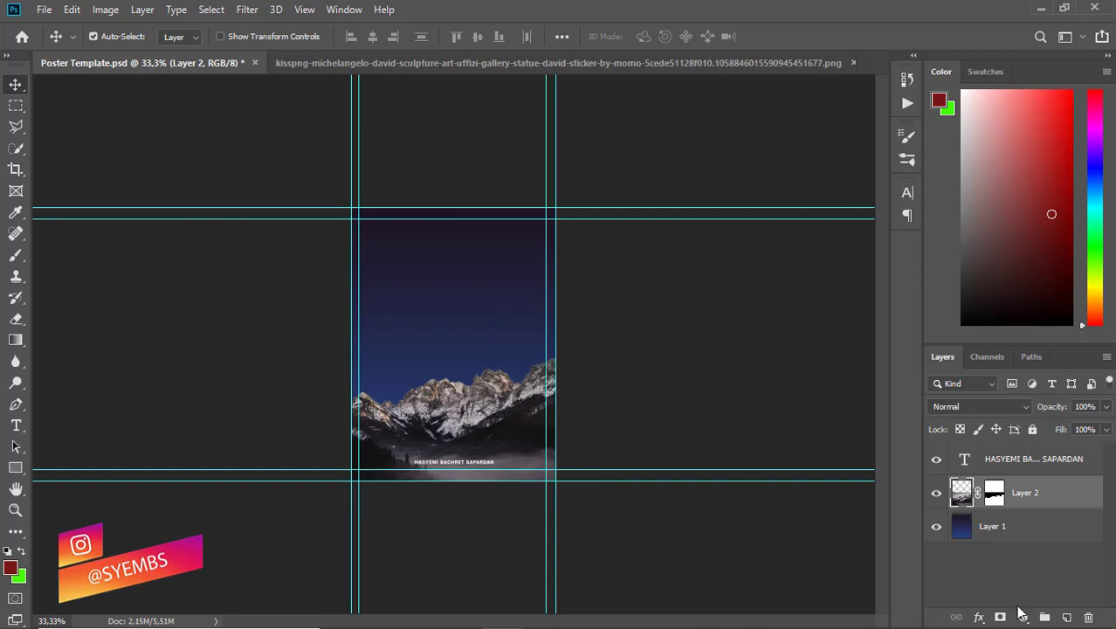
Add a navy #282a48 Solid Color fill layer
click(1024, 615)
click(1017, 314)
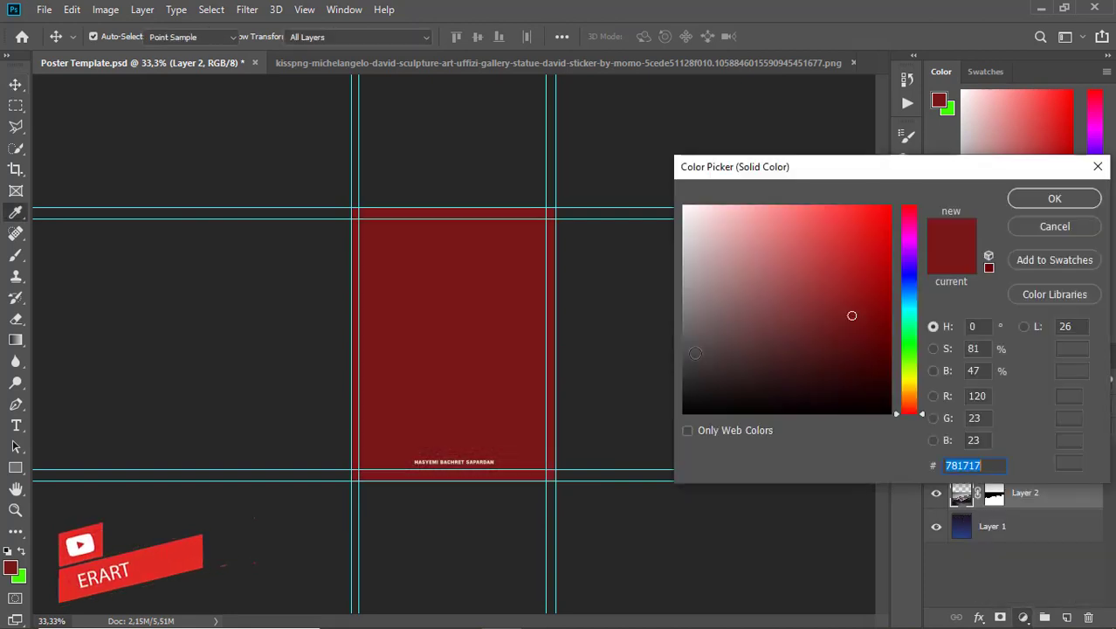
click(907, 276)
click(775, 355)
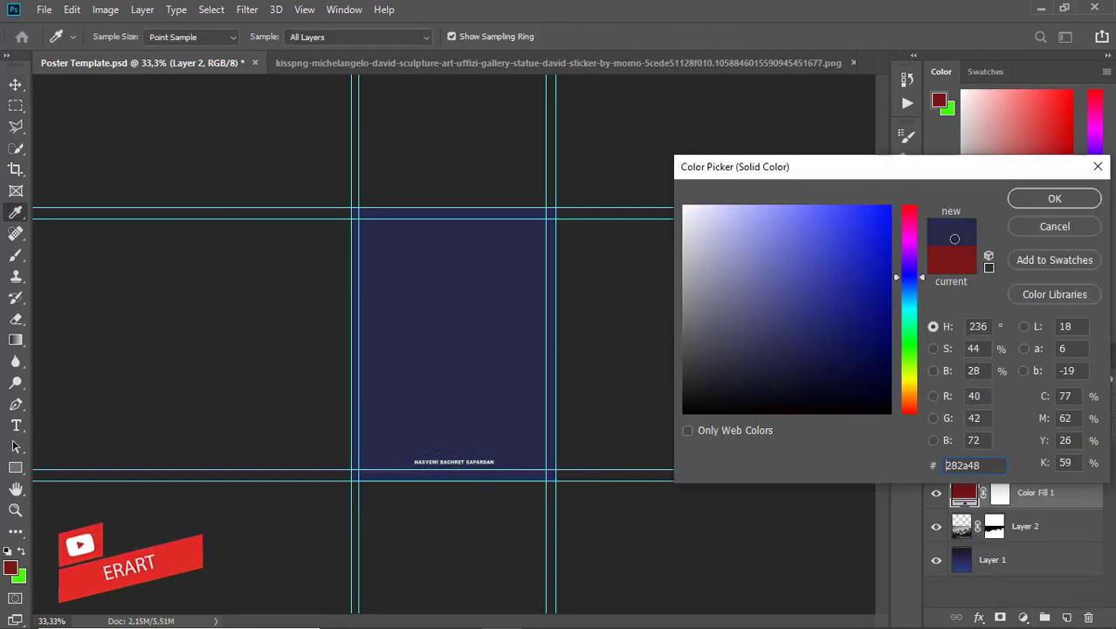
click(1054, 198)
Clip Color Fill 1 to the mountain layer and set its blend mode to Soft Light
right_click(1067, 494)
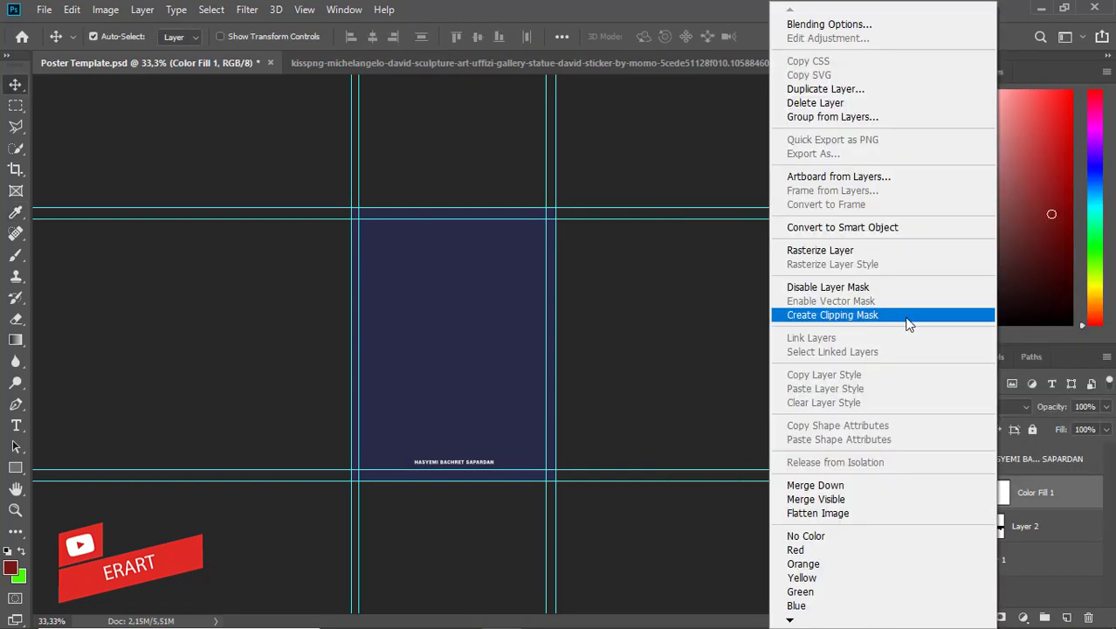
click(877, 317)
click(993, 406)
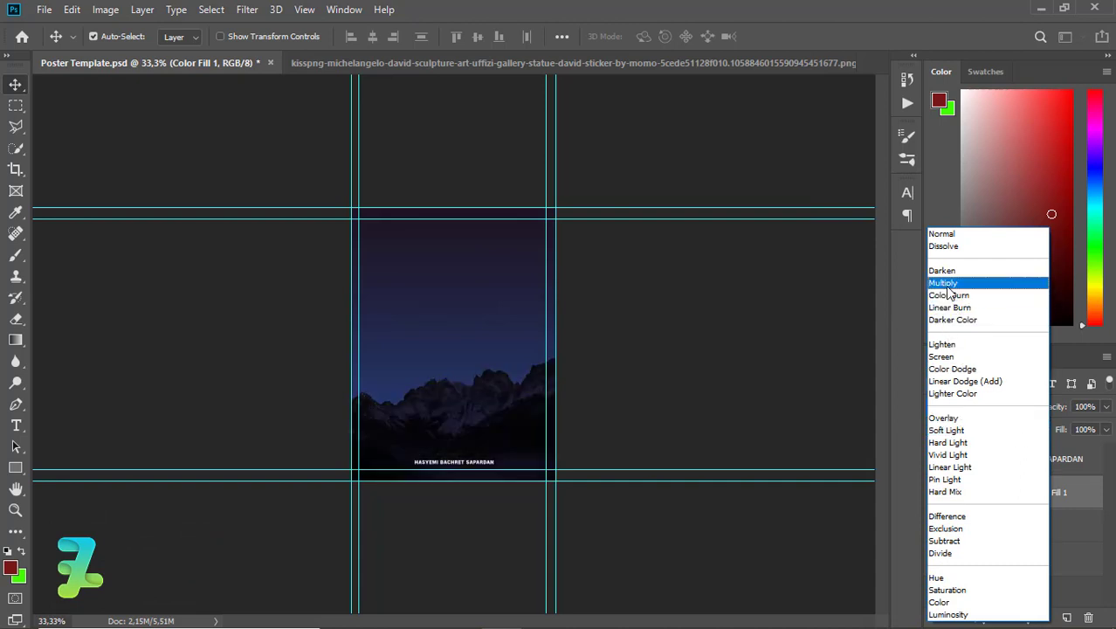
click(963, 434)
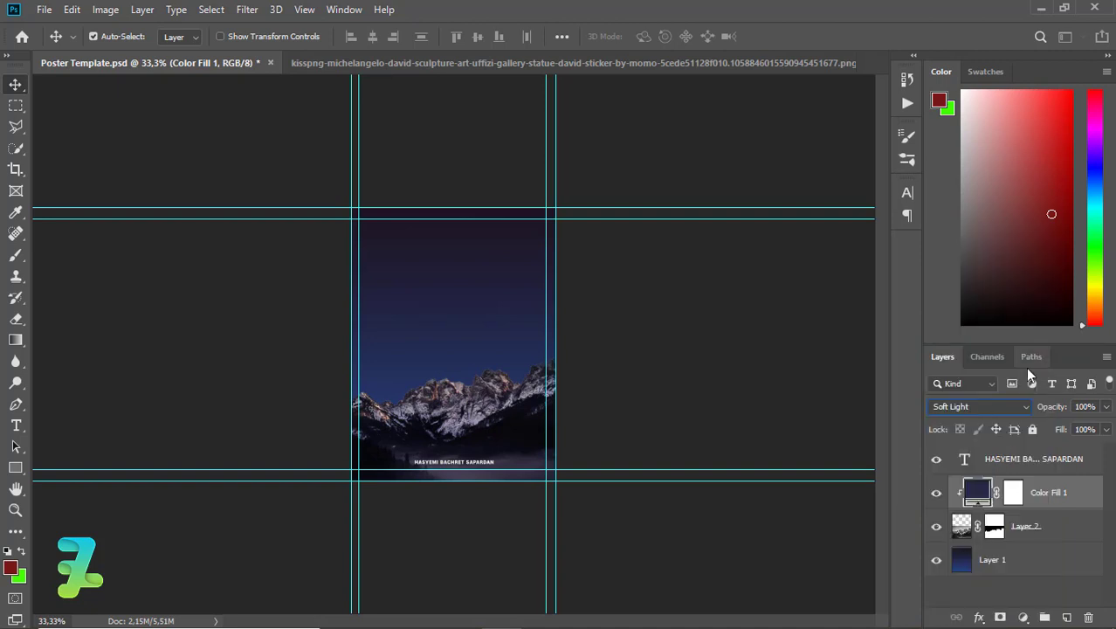
Copy the David statue into the poster as Layer 3, placed behind the mountains
click(352, 63)
right_click(352, 64)
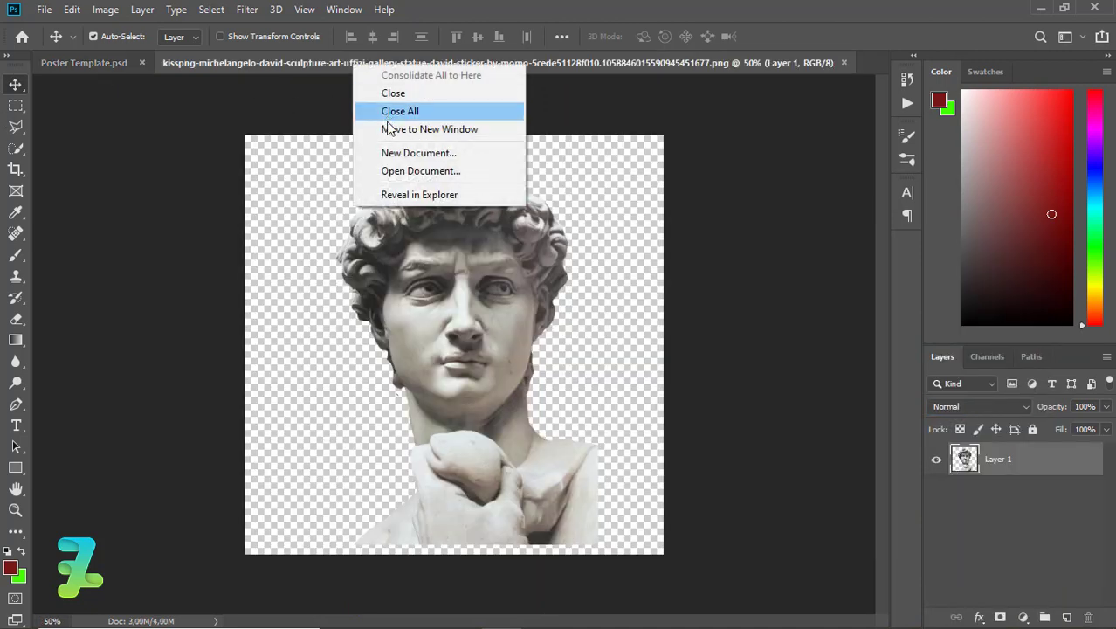
click(386, 127)
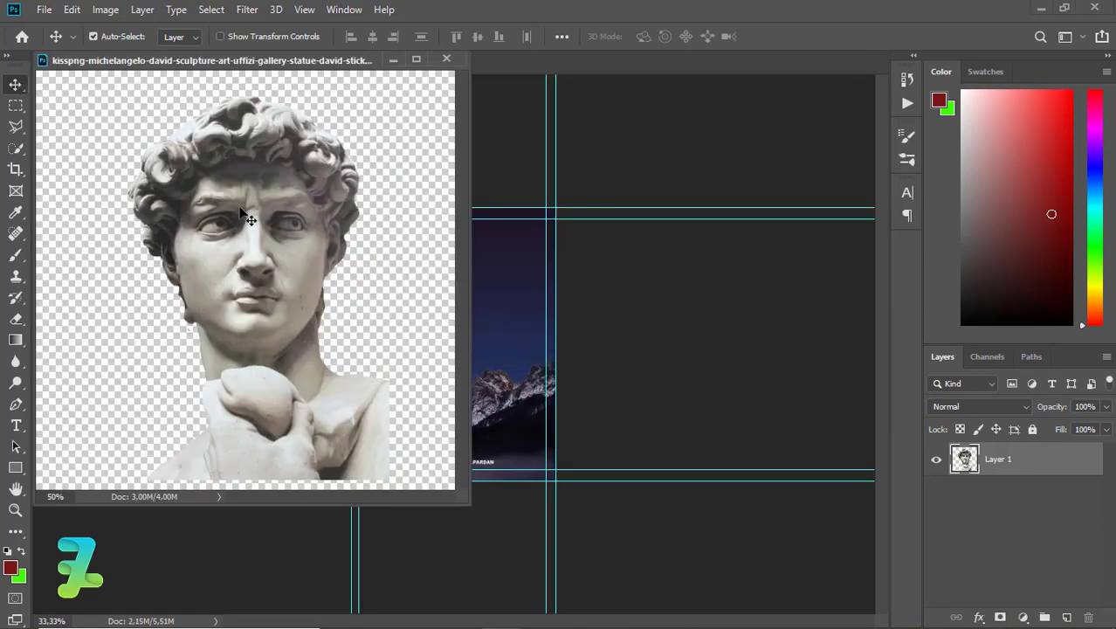
drag(241, 211, 470, 288)
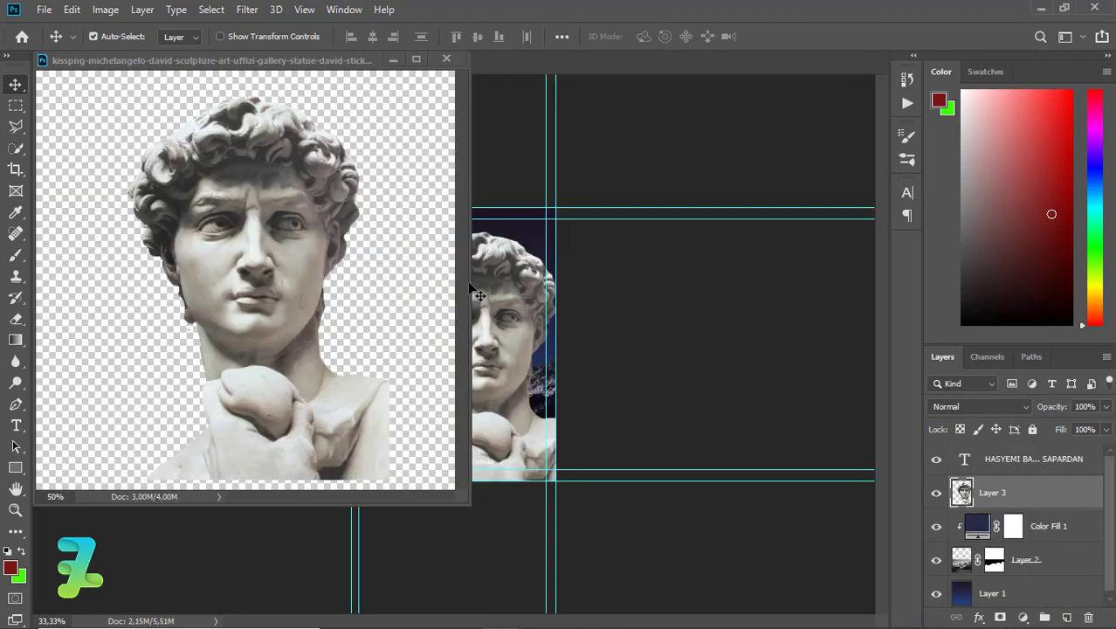
click(446, 58)
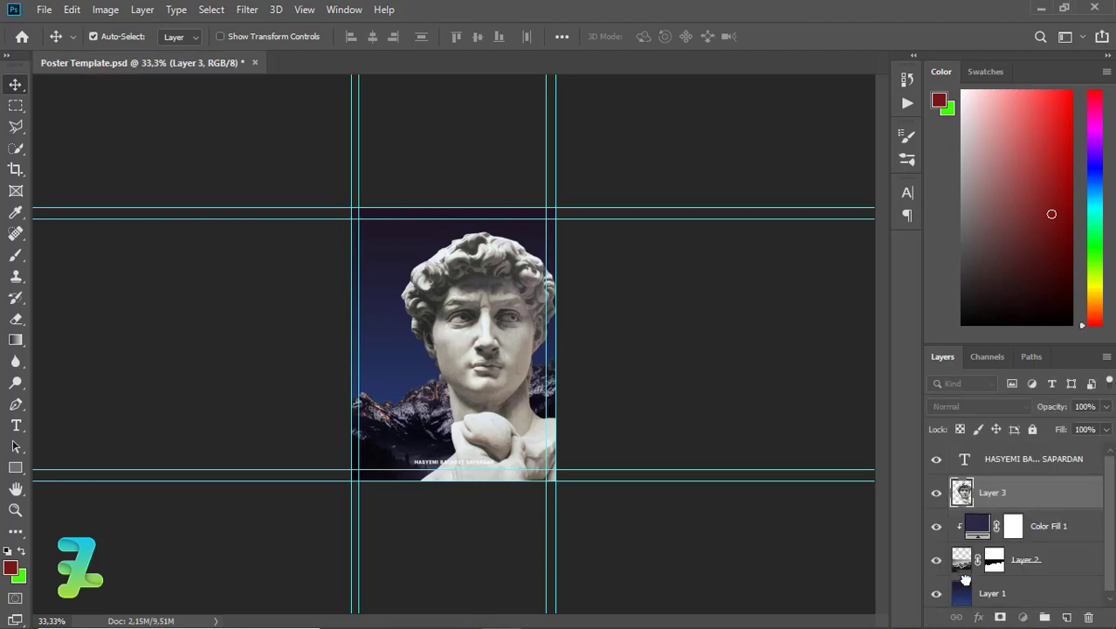
drag(985, 591, 986, 577)
drag(483, 339, 468, 343)
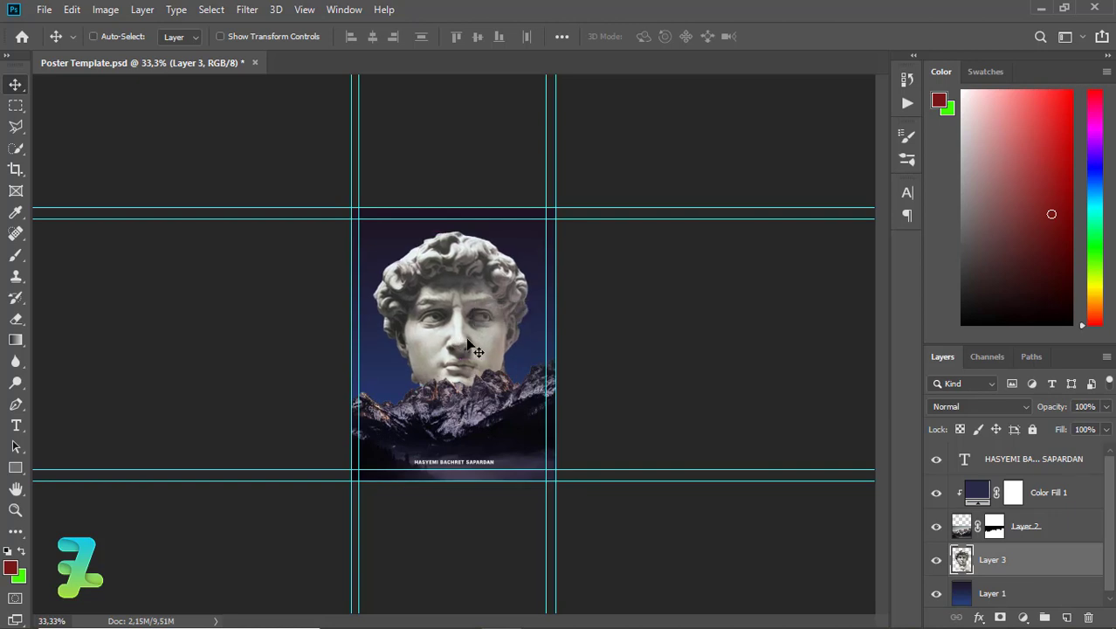
Scale the statue to about 61% and nudge it up above the peaks
key(ctrl+t)
drag(517, 252, 504, 260)
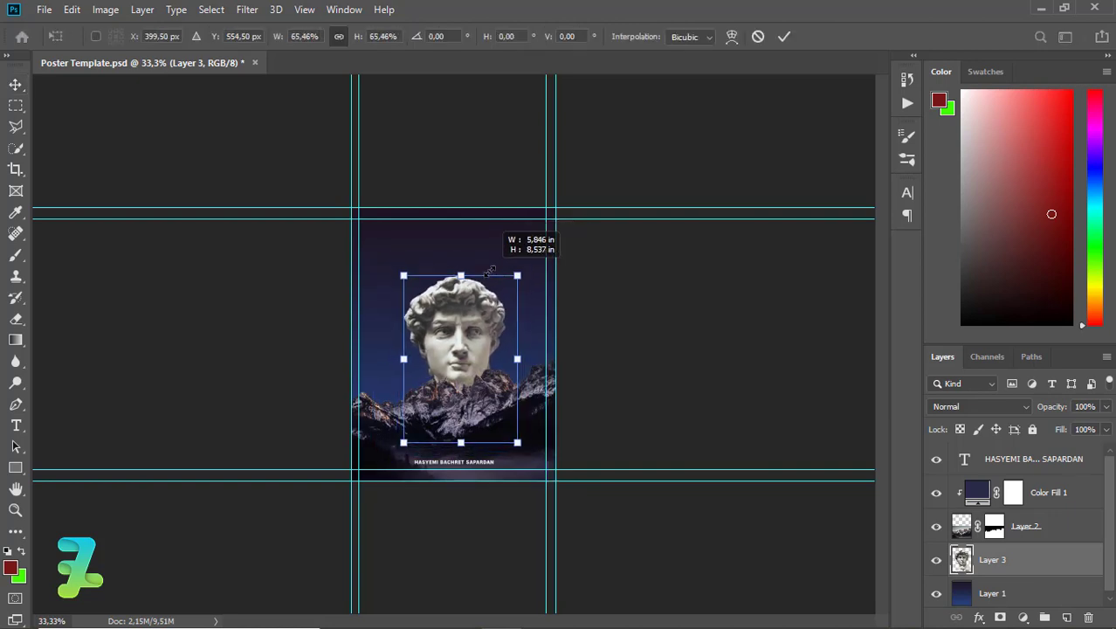
drag(505, 261, 514, 281)
mouse_move(463, 349)
mouse_down()
mouse_move(461, 337)
mouse_move(456, 351)
mouse_up()
key(Return)
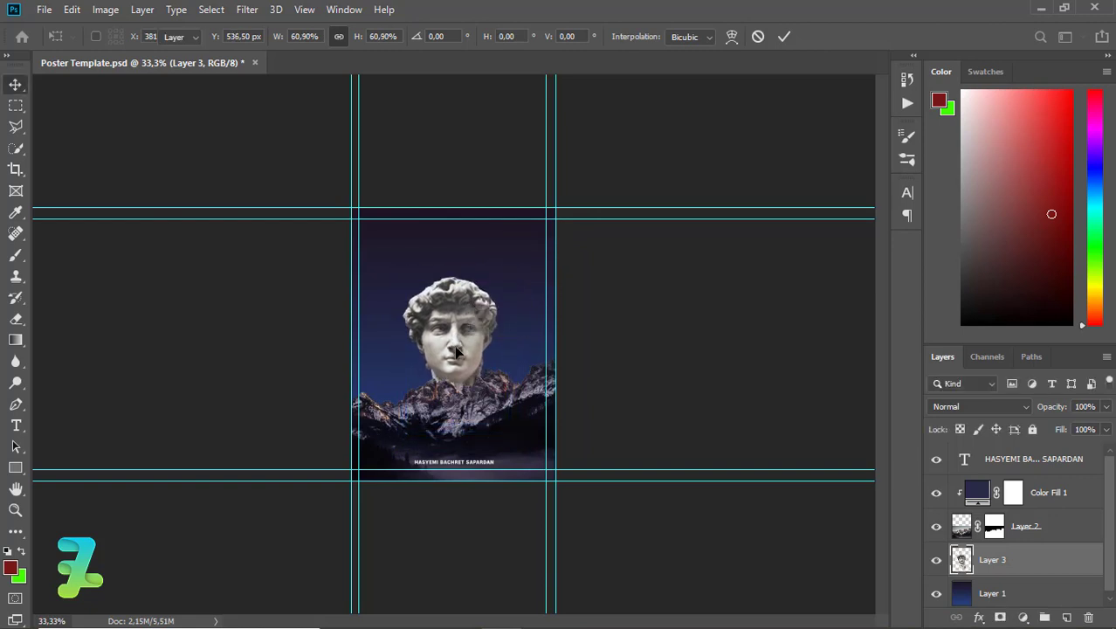
key(ctrl+a)
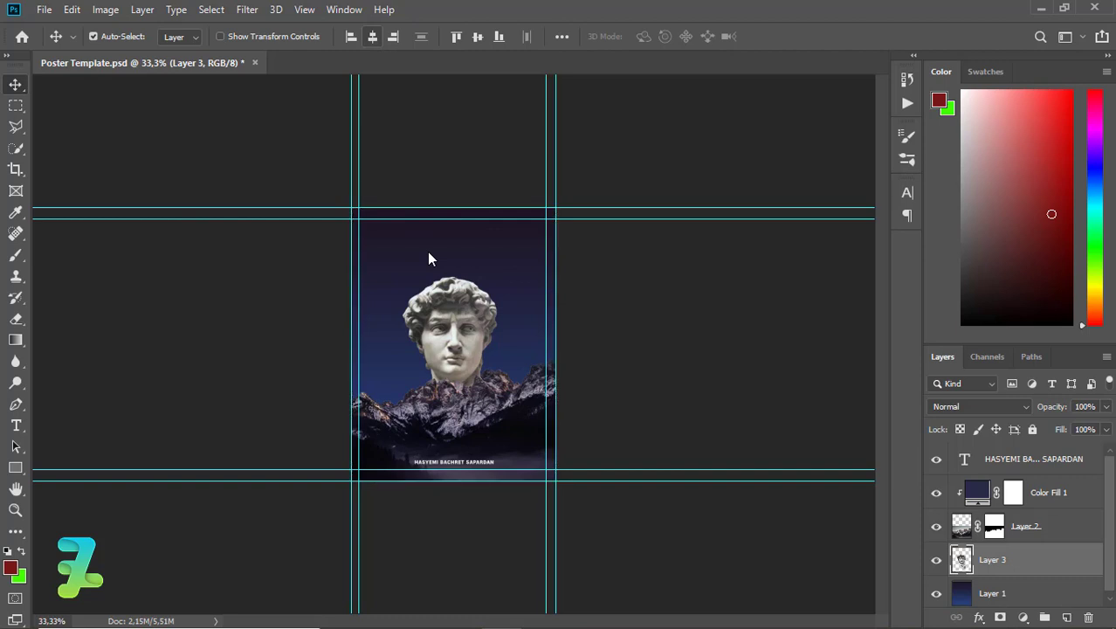
key(ctrl+d)
key(ctrl+plus)
key(ctrl+plus)
key(ctrl+minus)
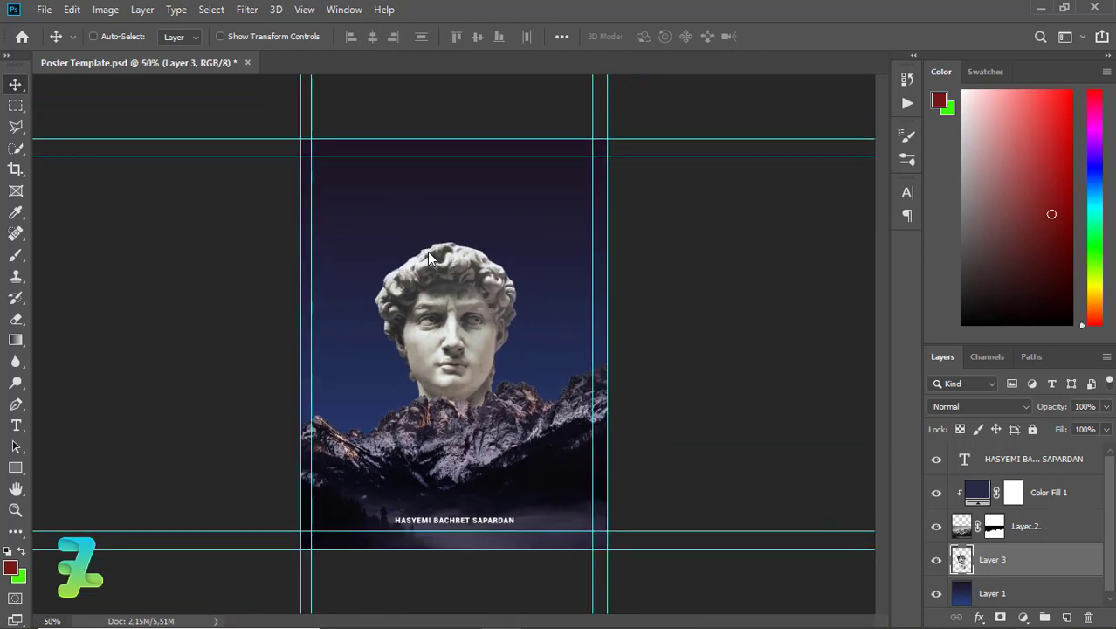
Choose the shape tool group and bring up its list of shape tools
click(16, 470)
right_click(15, 469)
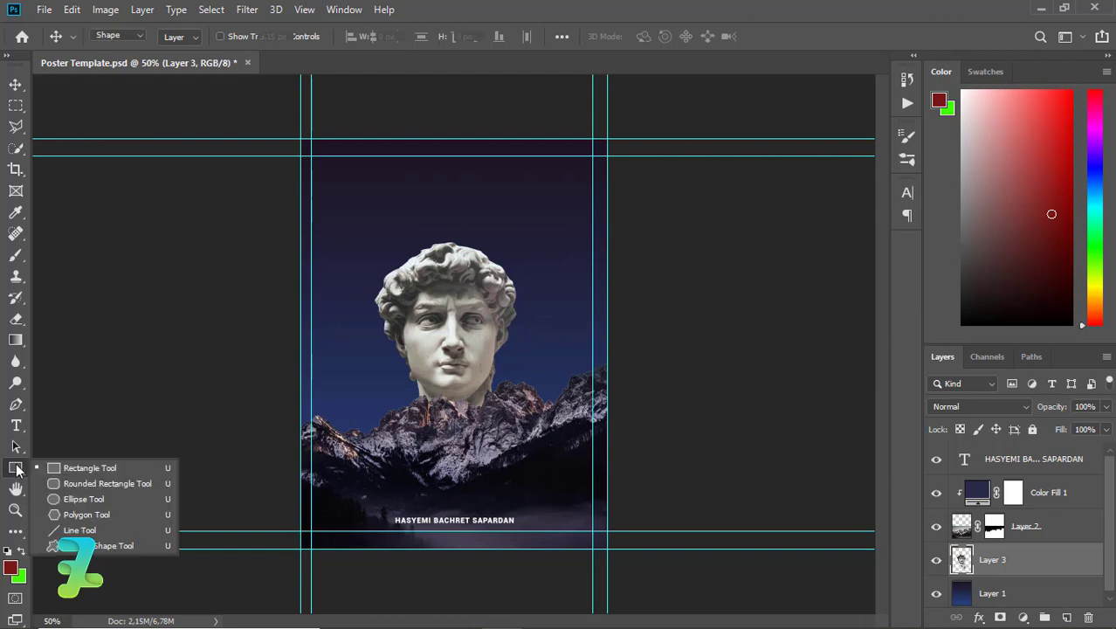
click(16, 469)
right_click(16, 469)
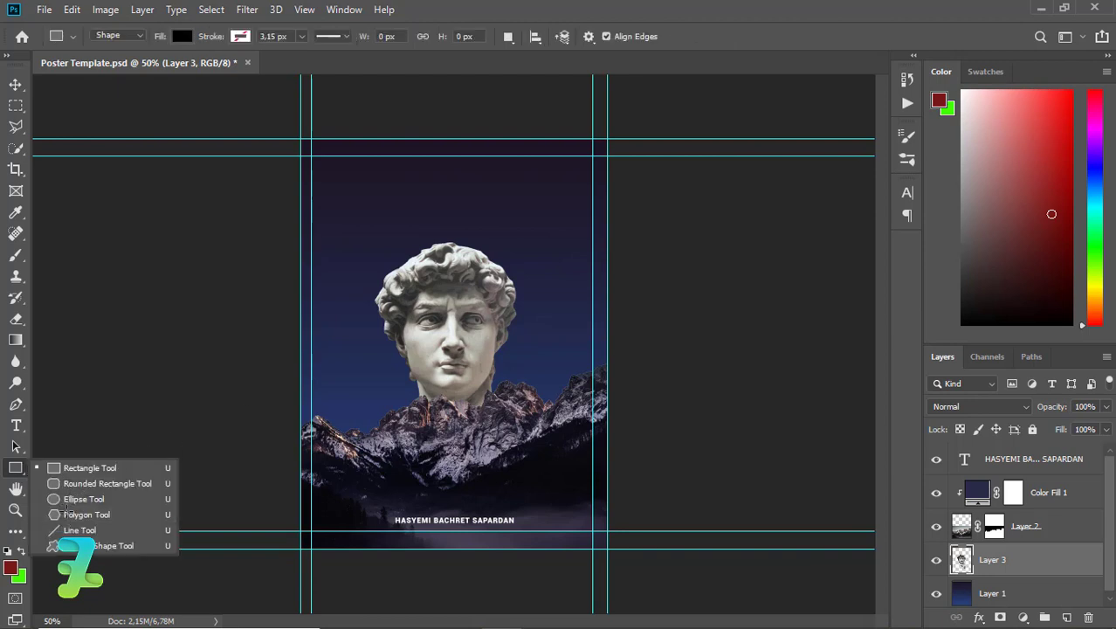
Set up the Polygon tool on a new layer with no fill and a gradient stroke
click(59, 515)
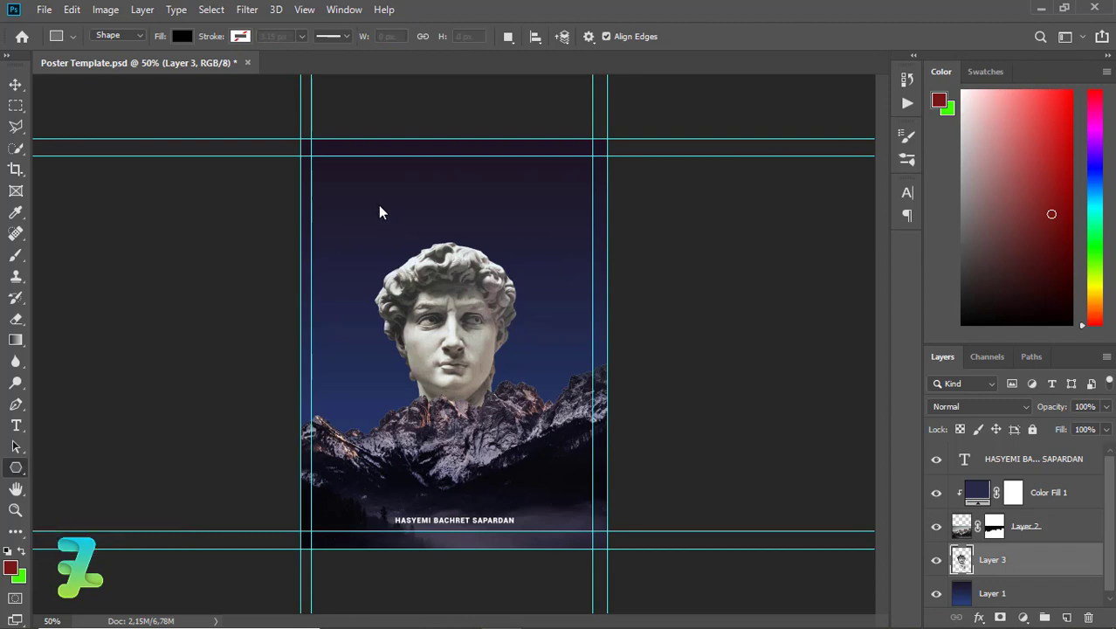
click(1067, 618)
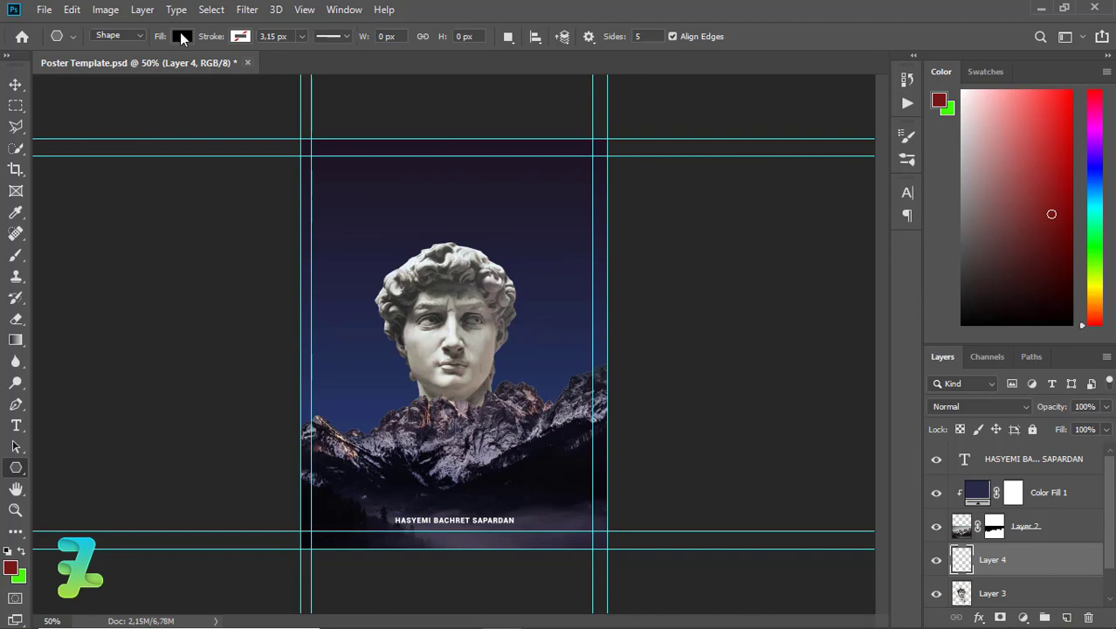
click(183, 40)
click(99, 68)
click(239, 37)
click(234, 68)
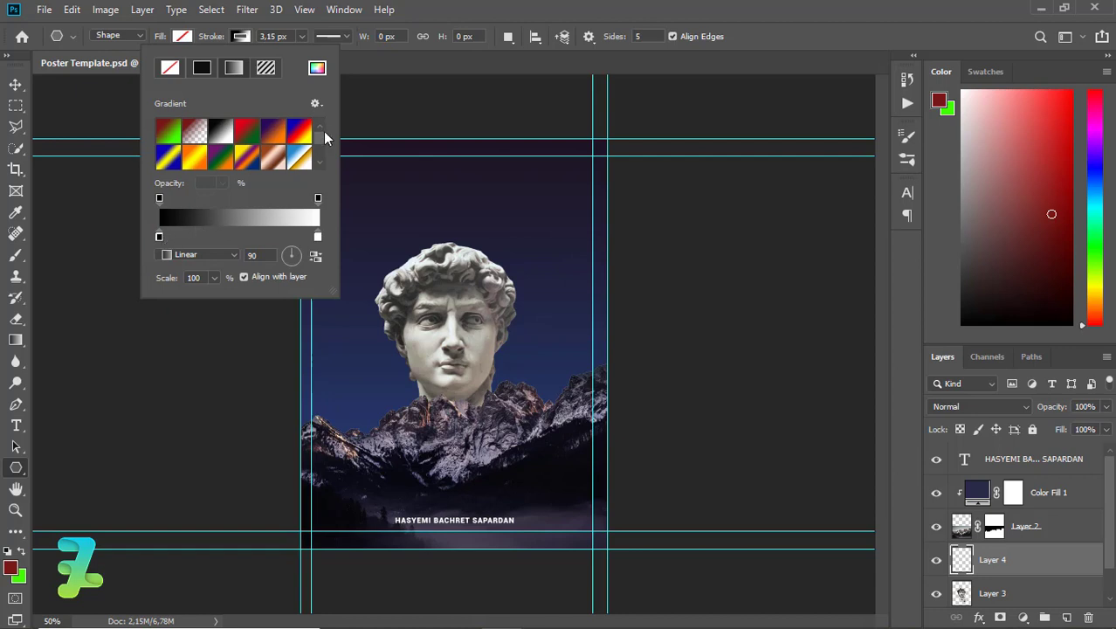
Base the stroke on the blue-red-yellow gradient and recolor its left stop purple-magenta
click(299, 132)
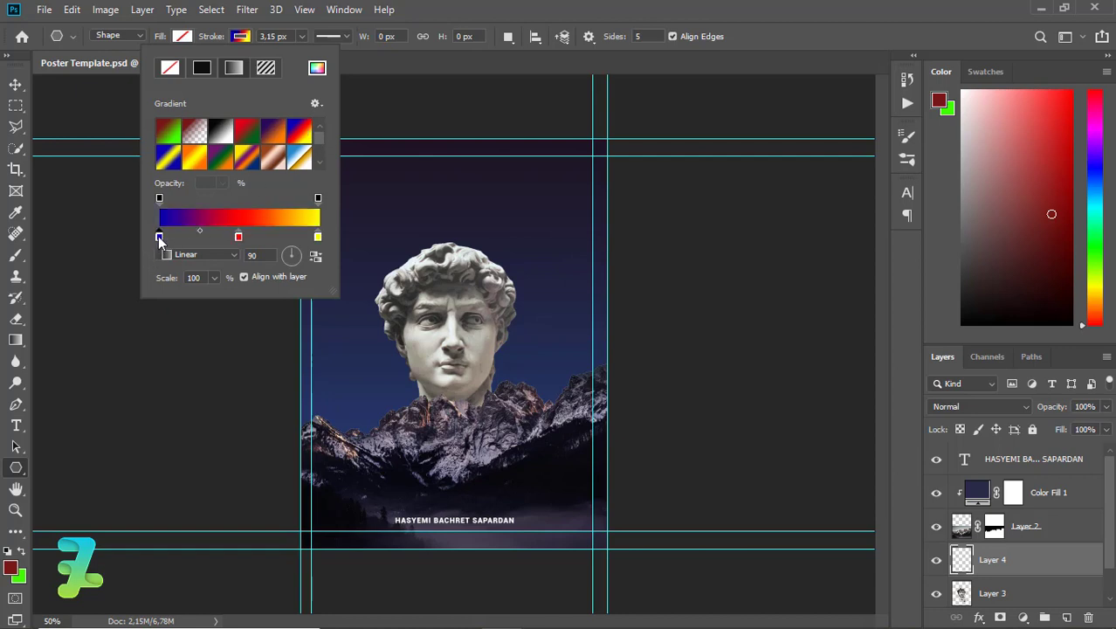
double_click(158, 236)
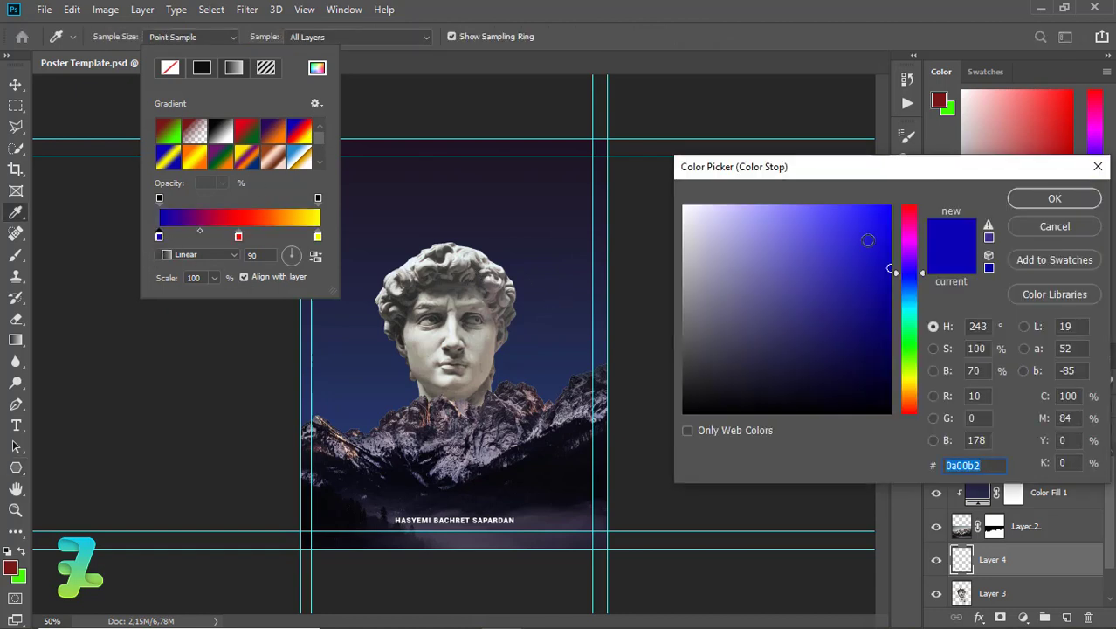
drag(867, 240, 887, 190)
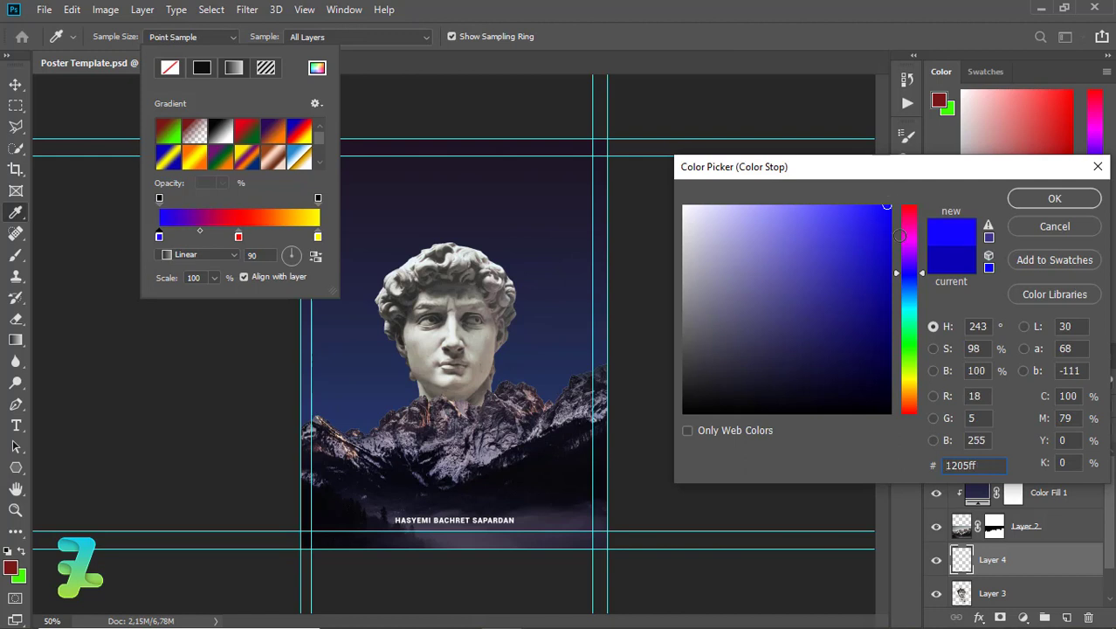
drag(899, 235, 911, 260)
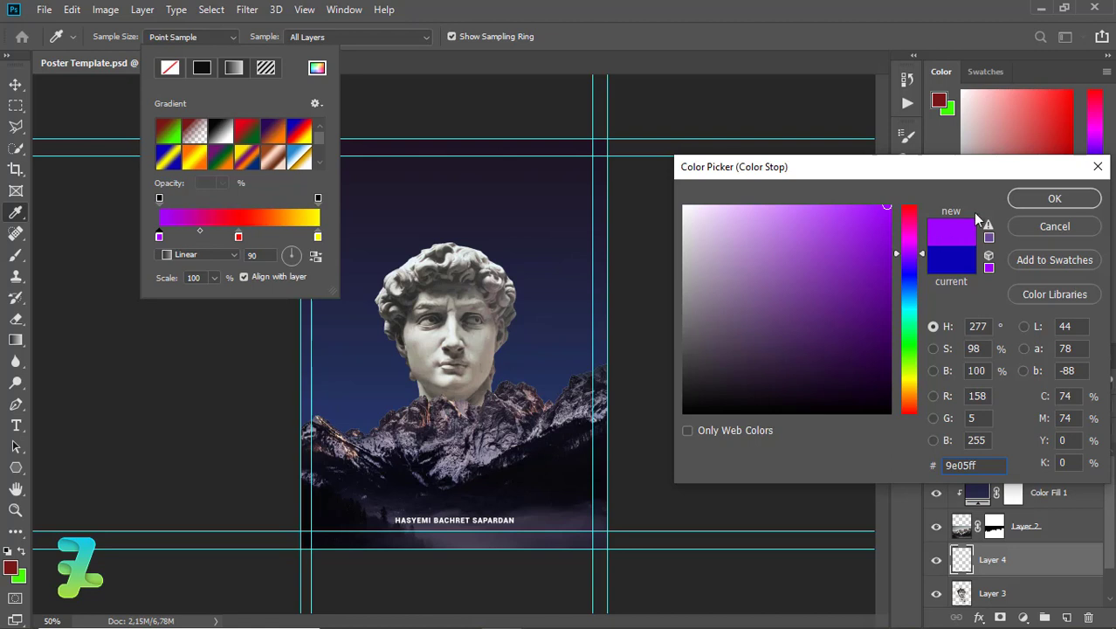
click(1053, 199)
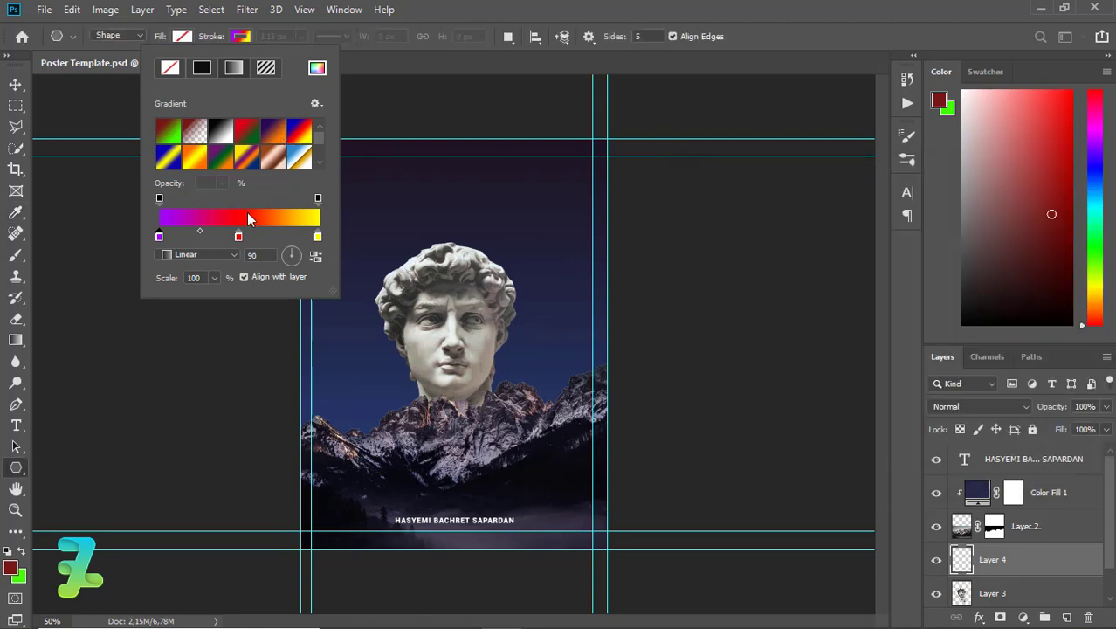
double_click(159, 237)
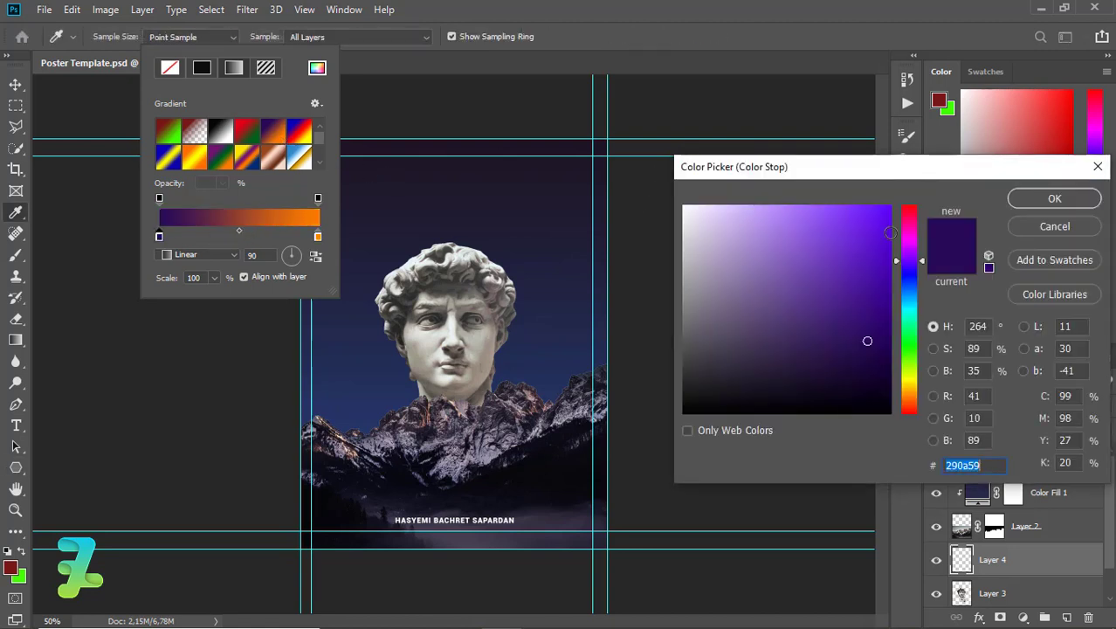
mouse_move(900, 267)
mouse_down()
mouse_move(887, 252)
mouse_move(890, 209)
mouse_up()
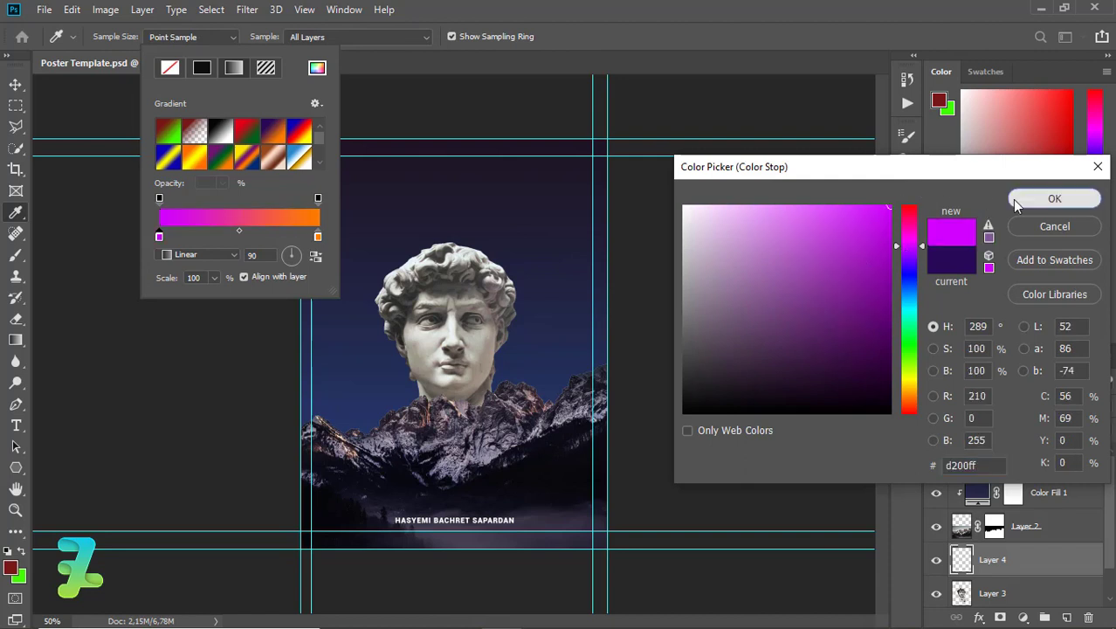
click(1054, 199)
Make the gradient's right stop magenta pink and tune the left stop to rich purple
double_click(318, 237)
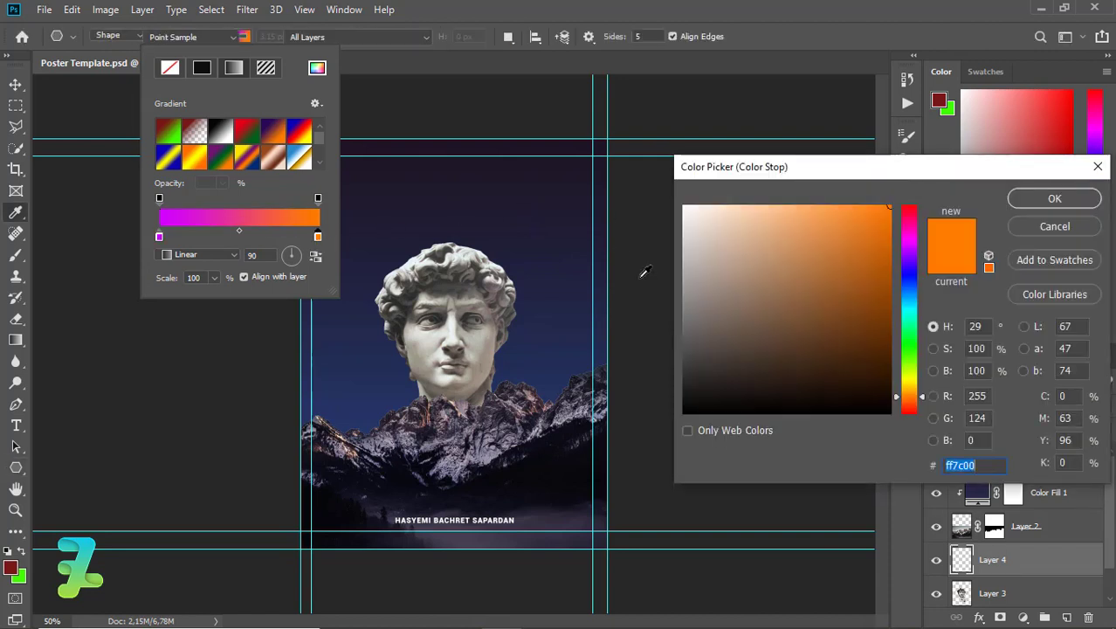
click(908, 235)
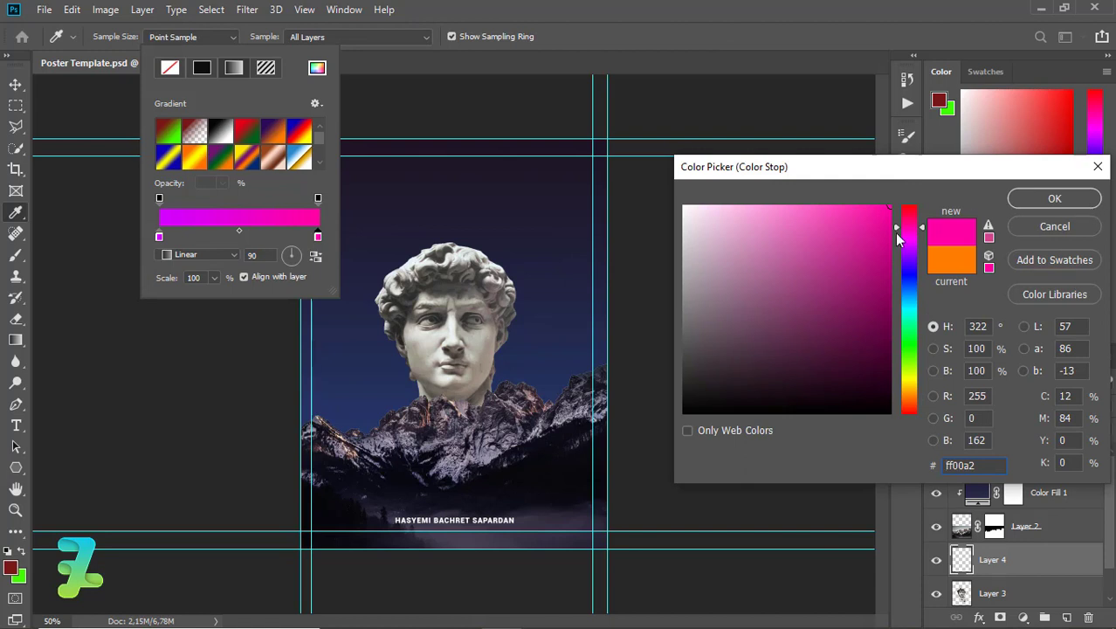
click(1053, 199)
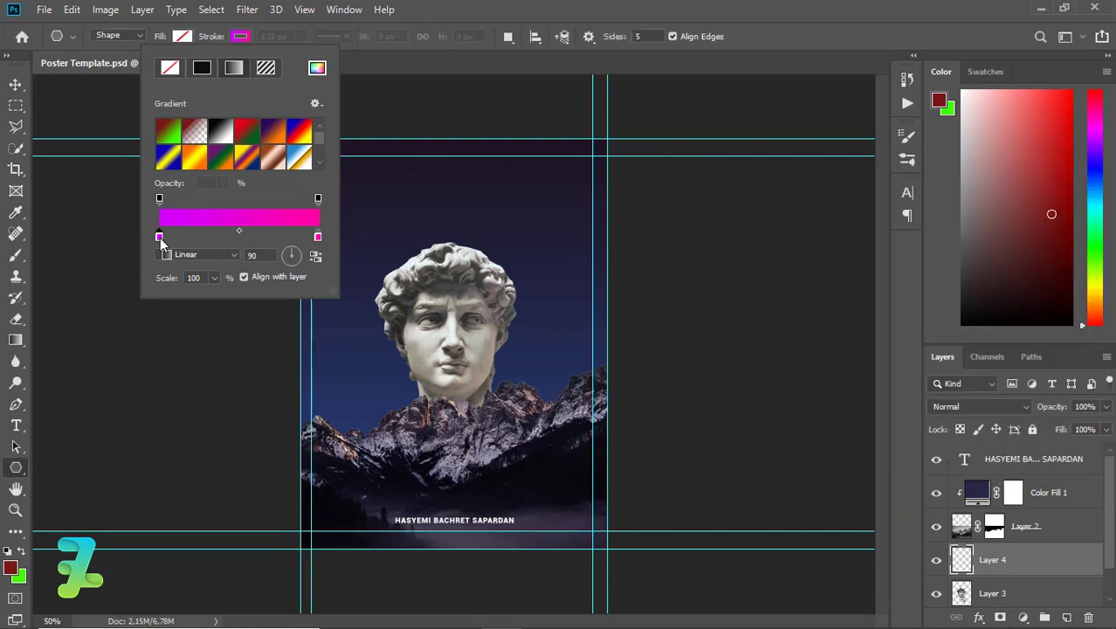
double_click(159, 235)
mouse_move(874, 236)
mouse_down()
mouse_move(791, 295)
mouse_move(803, 283)
mouse_up()
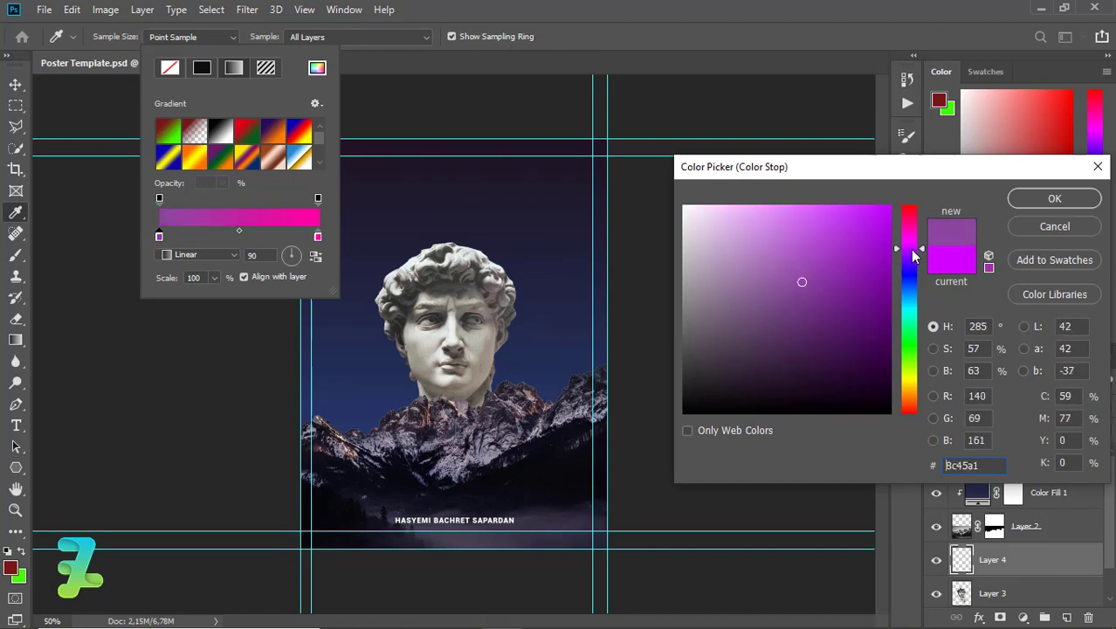
drag(914, 254, 908, 256)
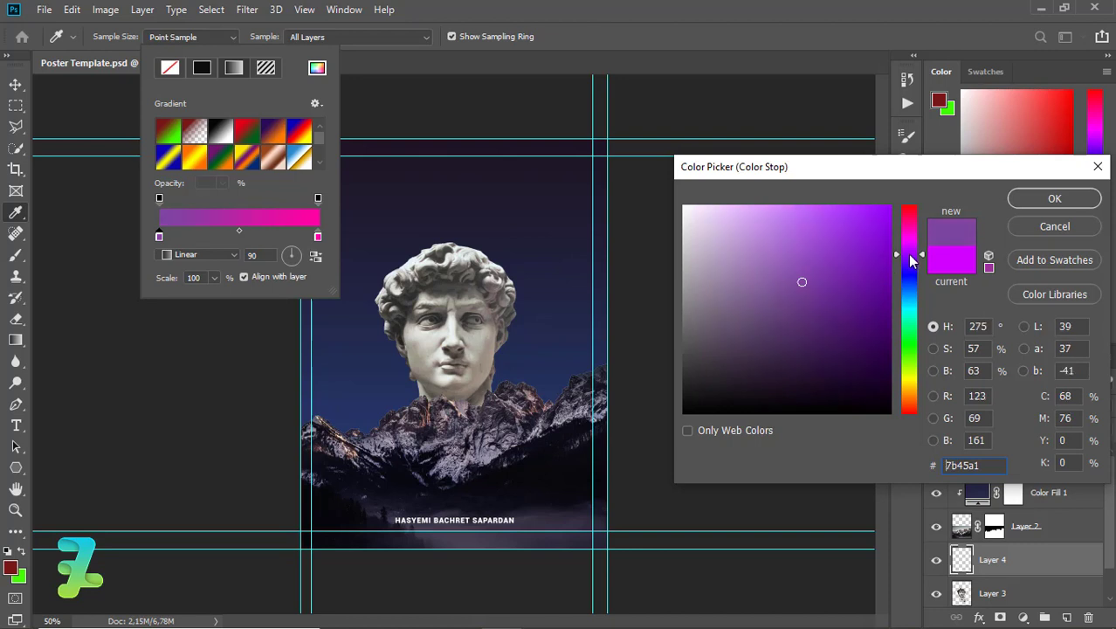
mouse_move(780, 336)
mouse_down()
mouse_move(847, 262)
mouse_move(834, 273)
mouse_up()
click(1015, 199)
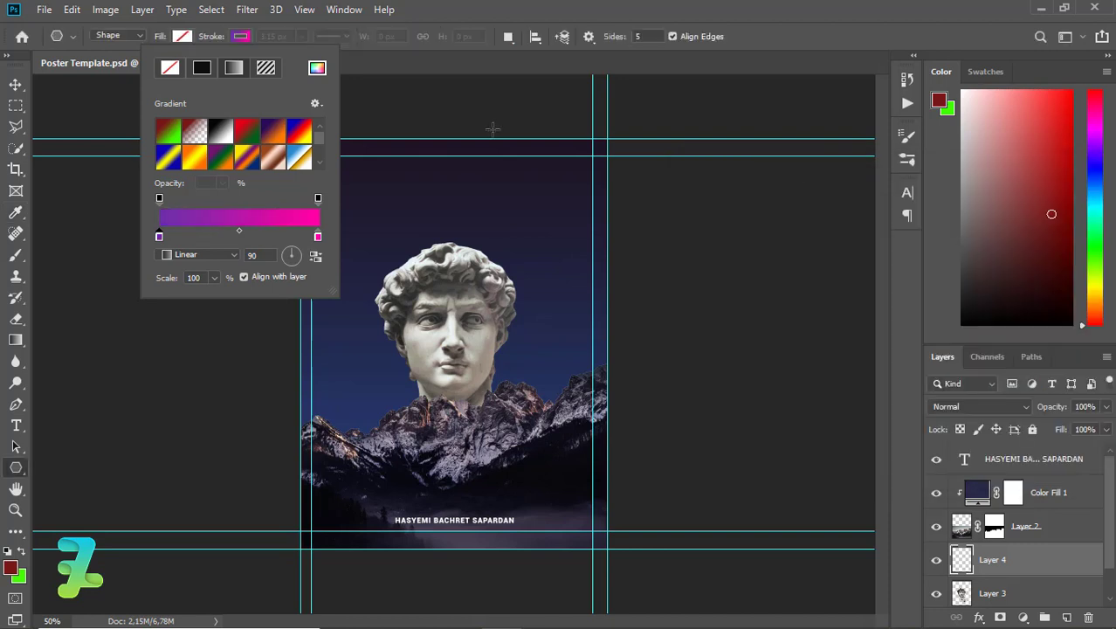
click(252, 51)
Undo a test pentagon and apply a cyan-to-red gradient preset to the stroke
drag(340, 215, 483, 214)
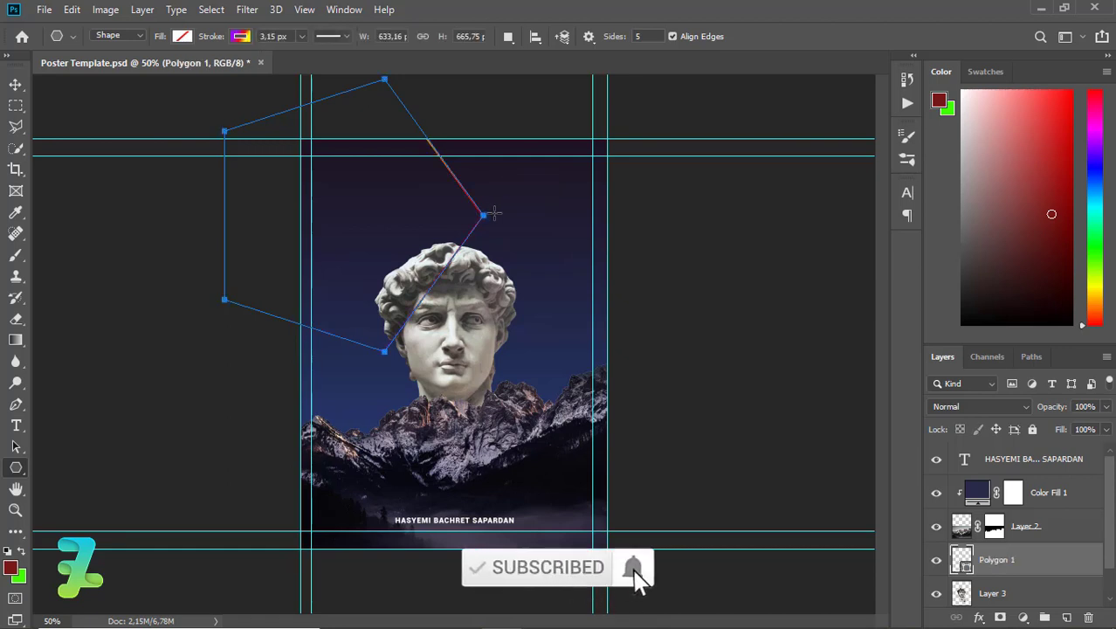
key(ctrl+z)
key(ctrl+z)
text(6)
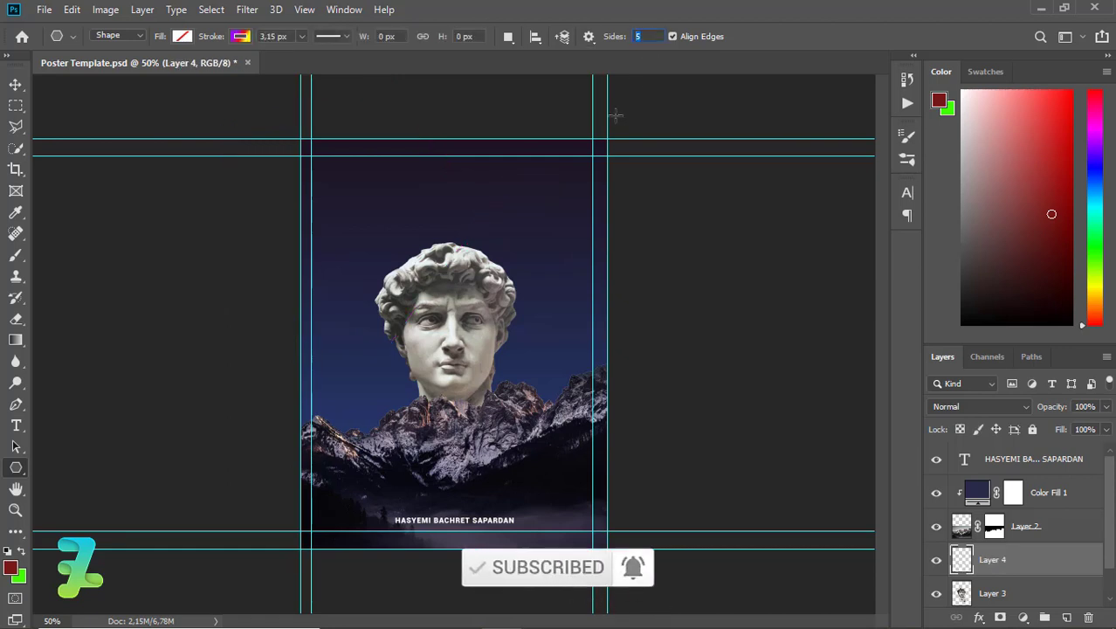
click(240, 38)
scroll(318, 162, down, 2)
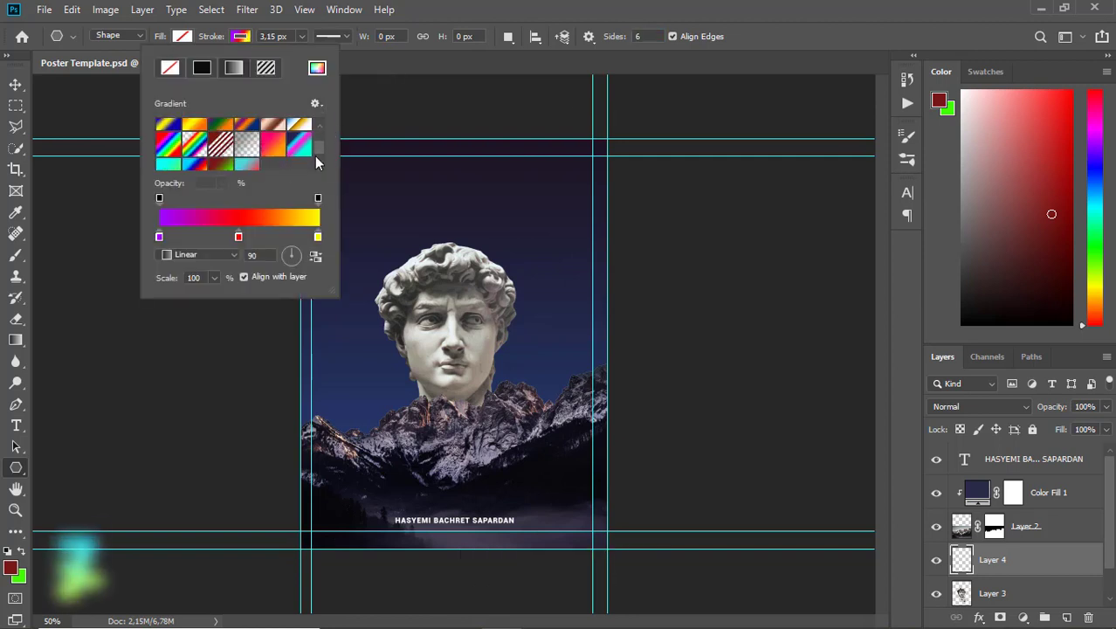
scroll(316, 162, down, 1)
click(247, 158)
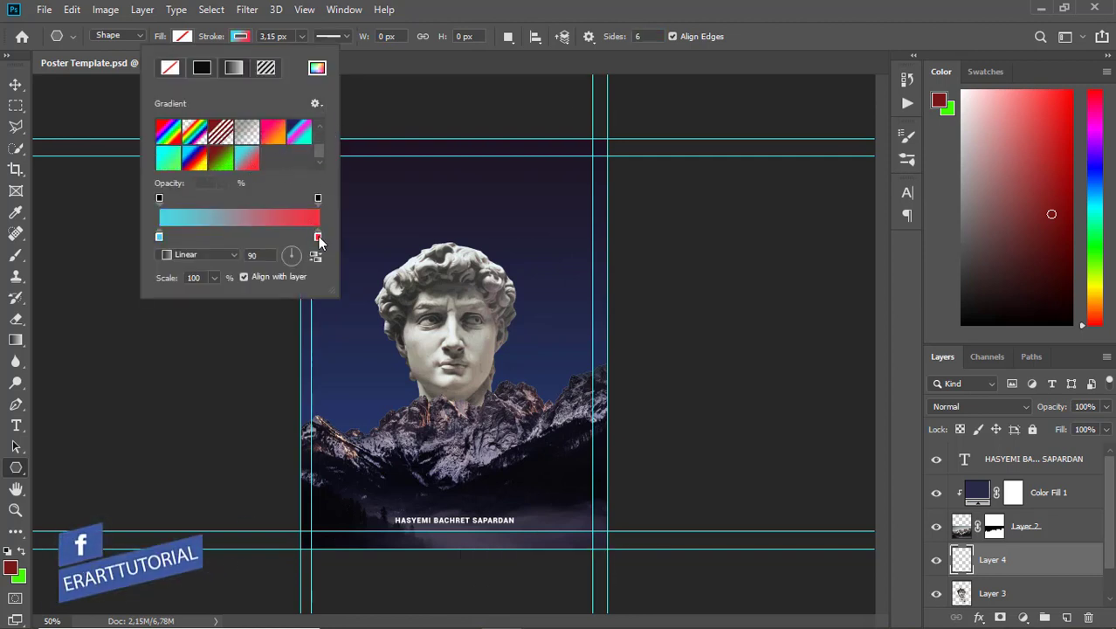
Recolor the stroke gradient's ends to magenta and a deep blue
double_click(318, 237)
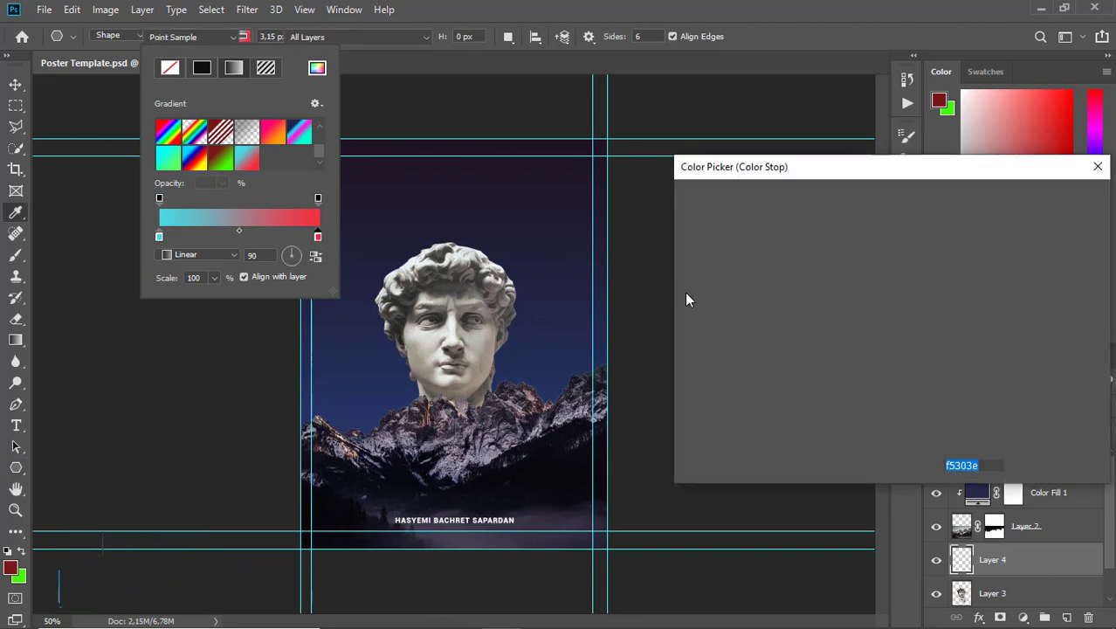
click(910, 232)
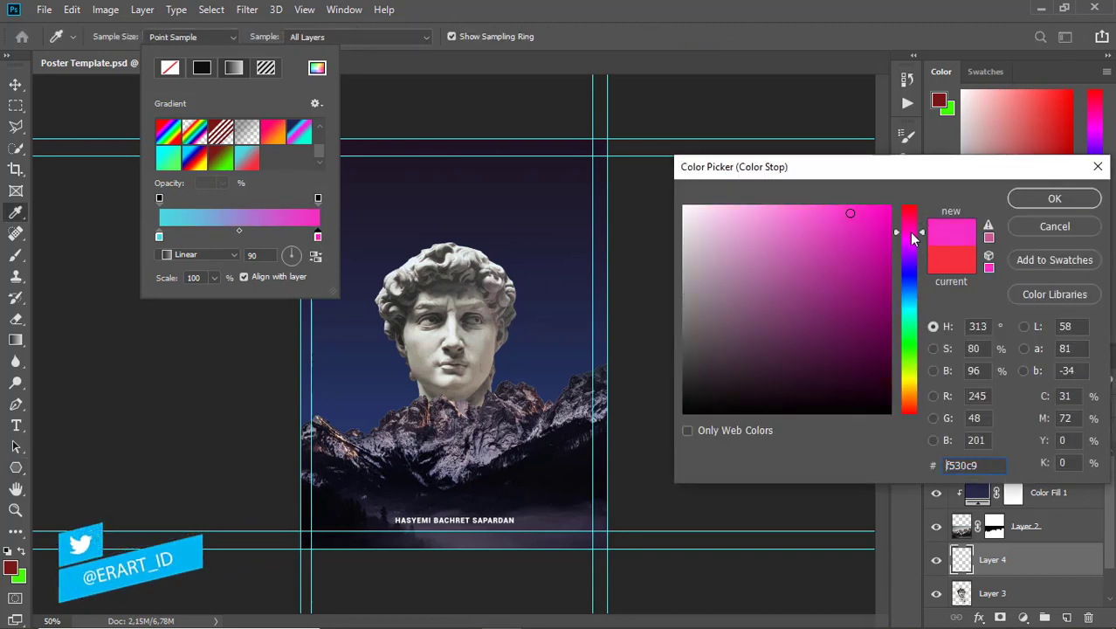
click(1015, 198)
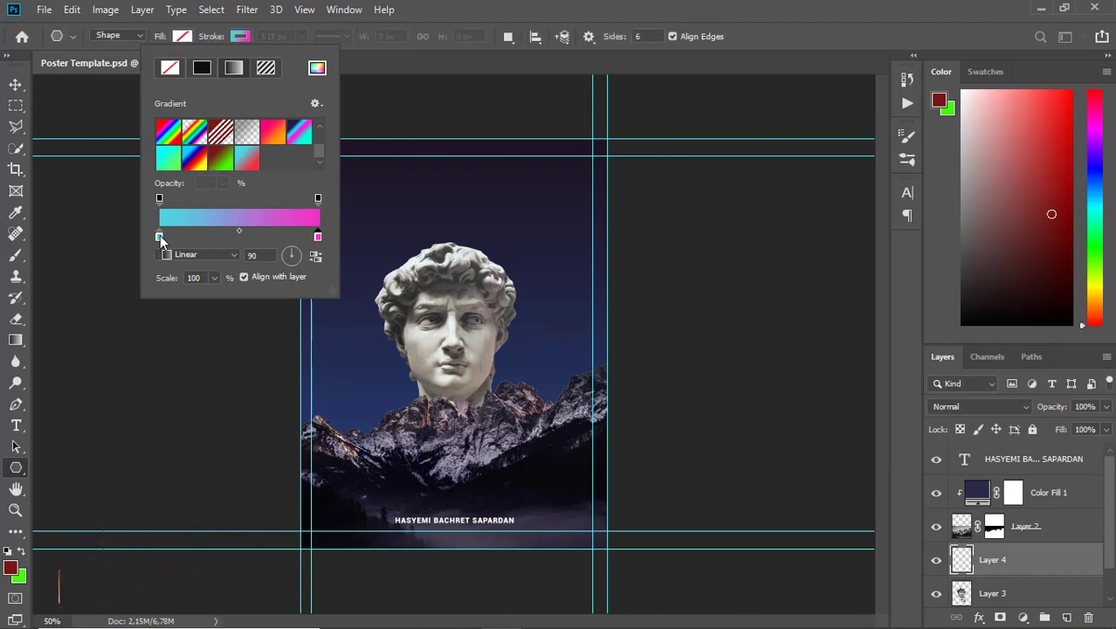
double_click(159, 237)
click(911, 291)
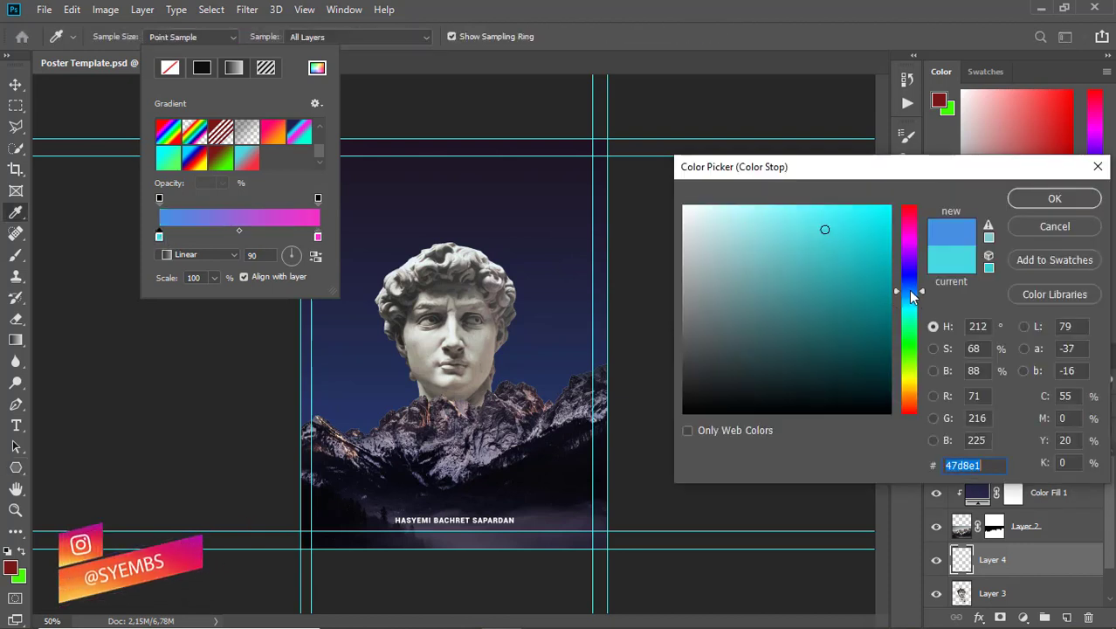
click(822, 300)
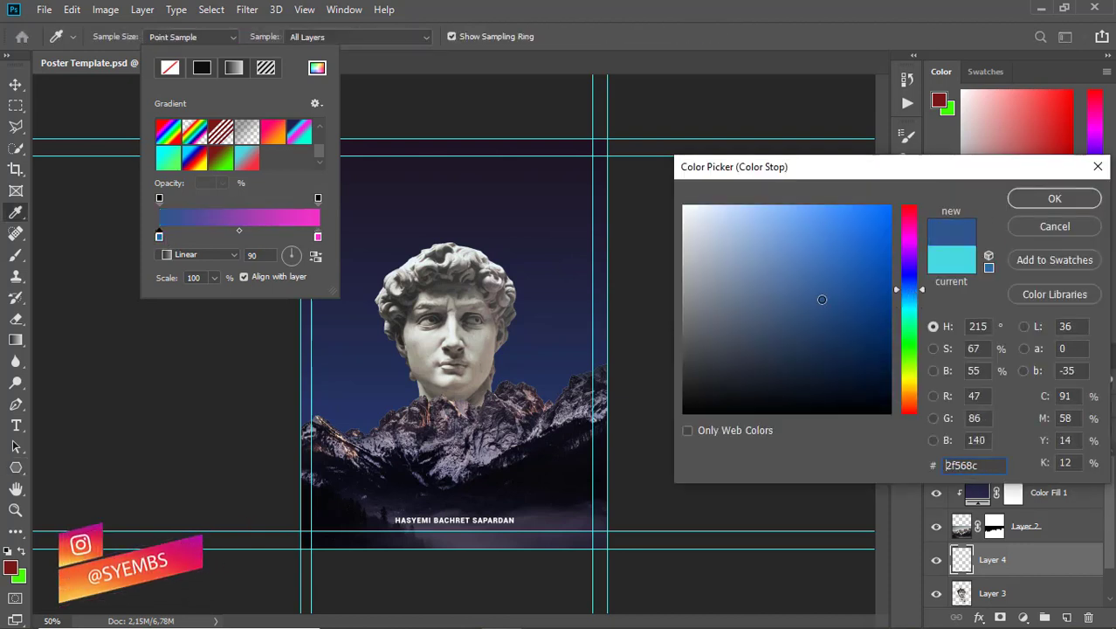
click(1073, 199)
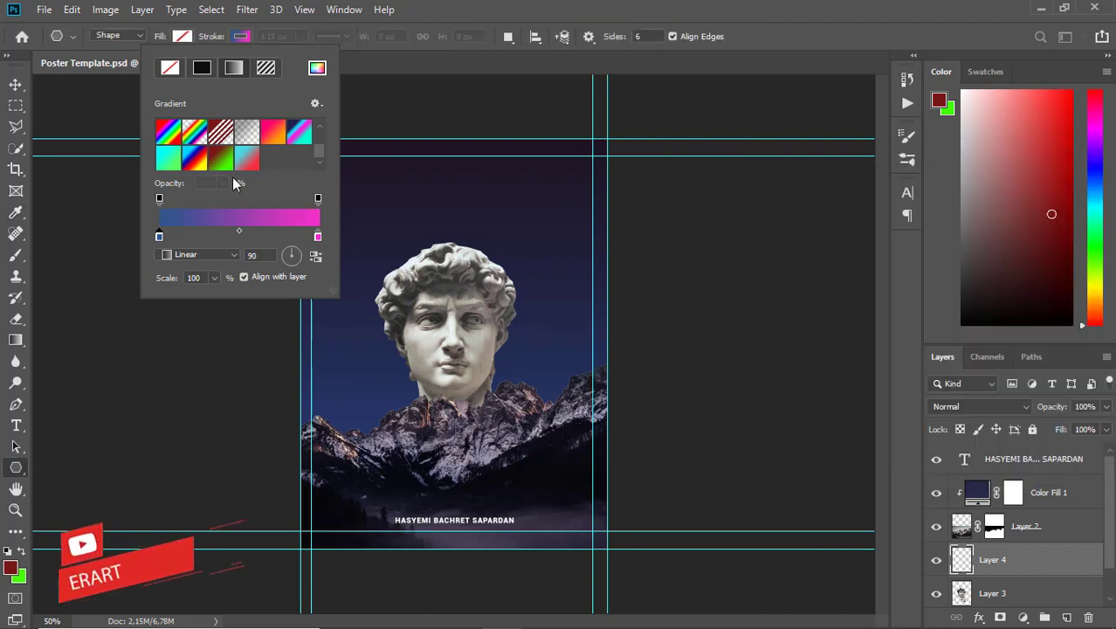
Save the blue-to-magenta stroke gradient as a new gradient preset
click(311, 107)
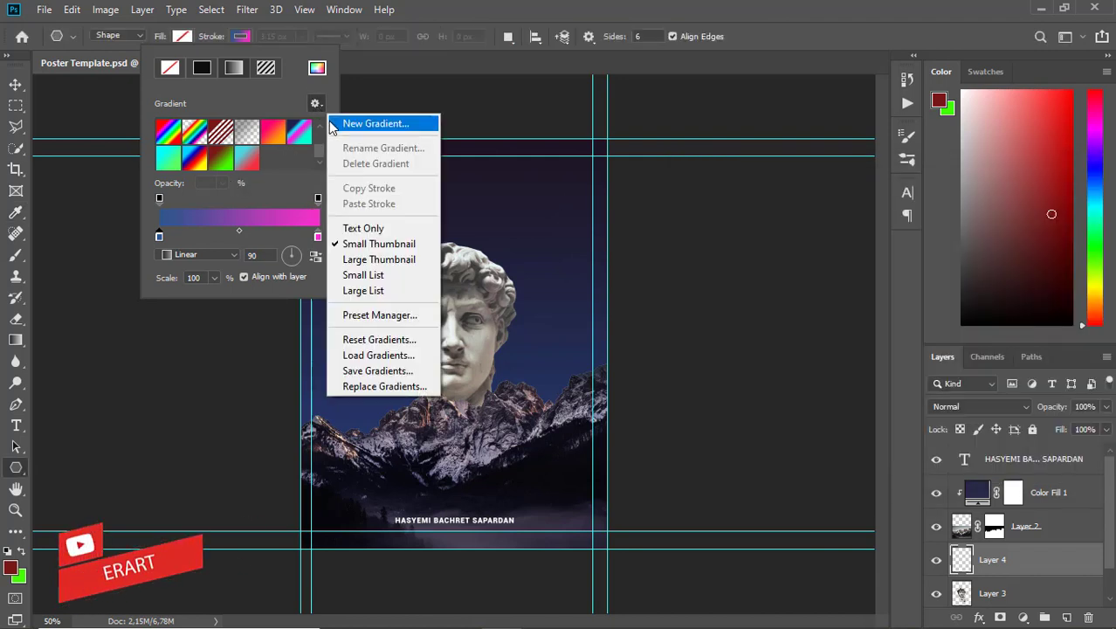
click(374, 120)
key(Return)
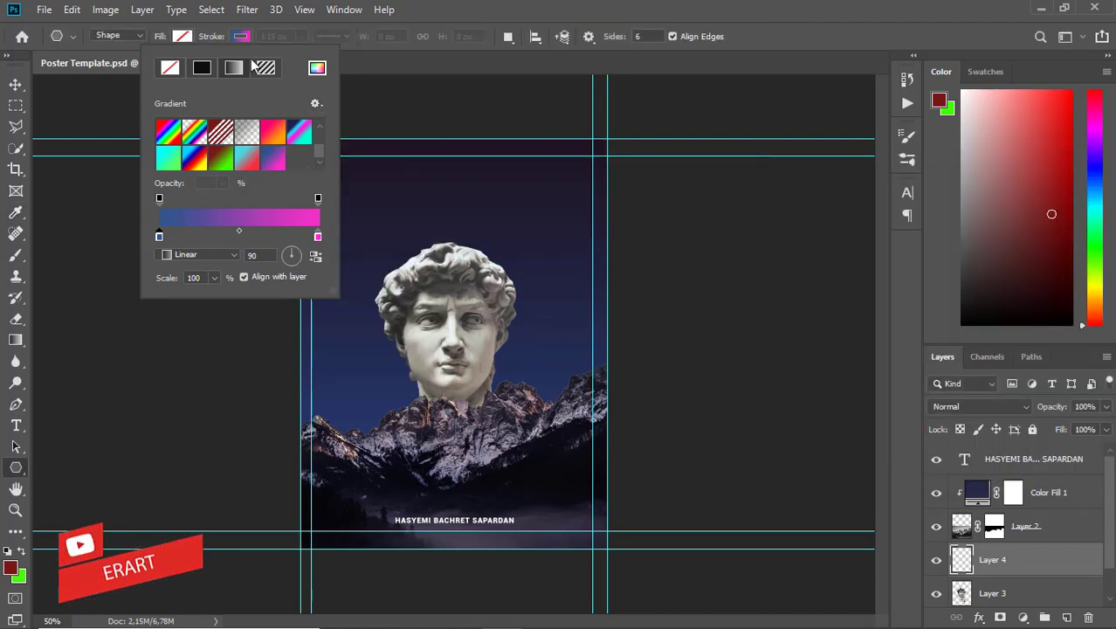
click(242, 37)
Draw a hexagon near the poster's top and thicken its gradient stroke to 26.22 px
drag(384, 230, 422, 325)
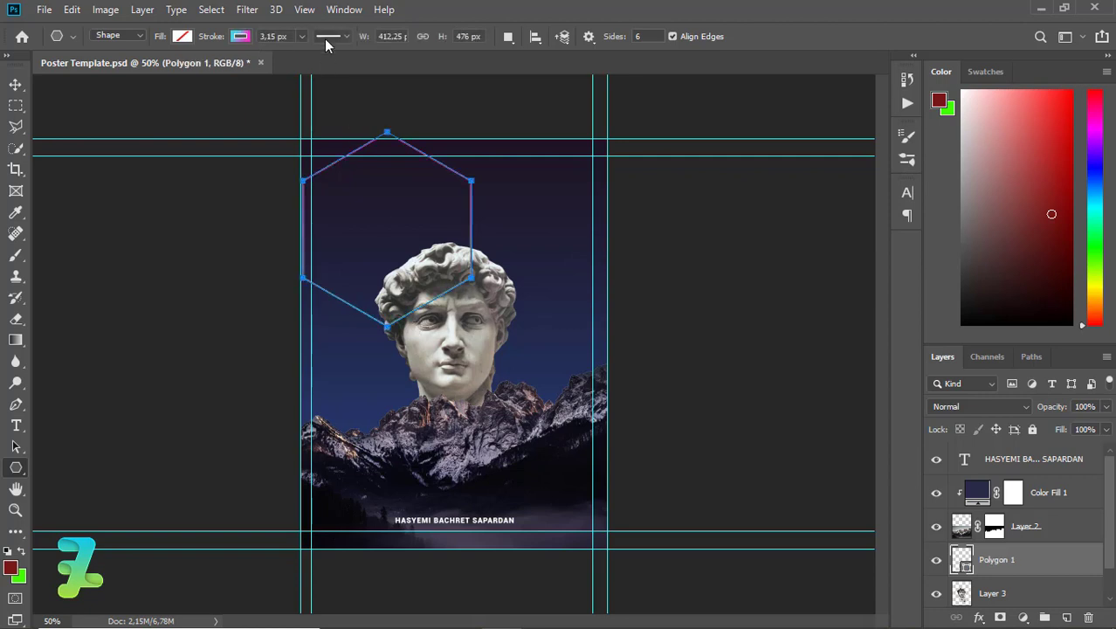
click(305, 38)
drag(302, 56, 332, 62)
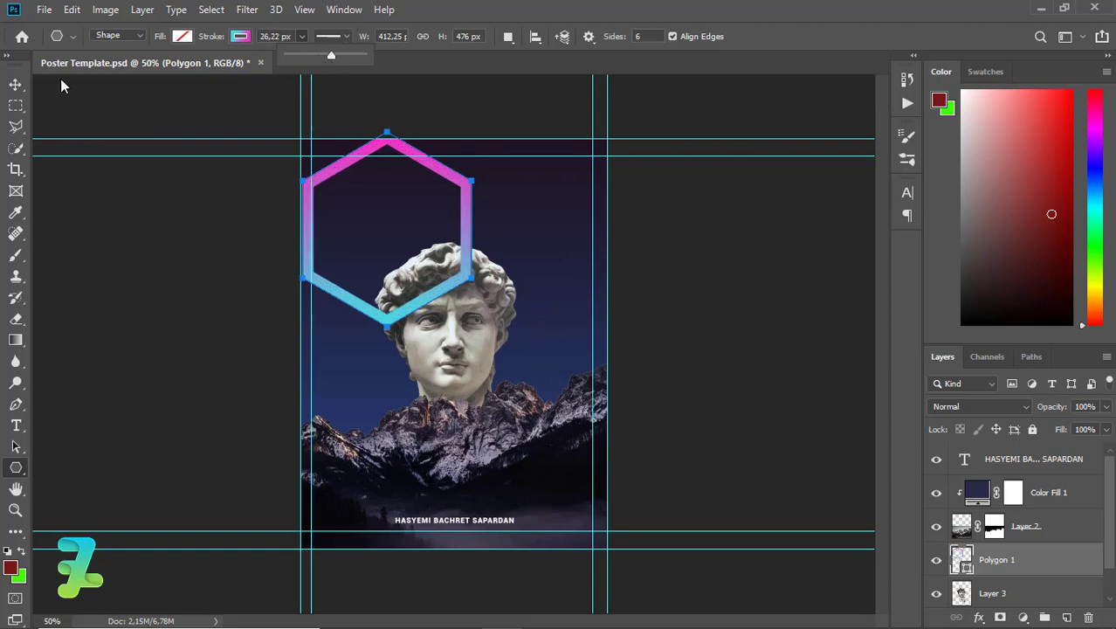
click(37, 87)
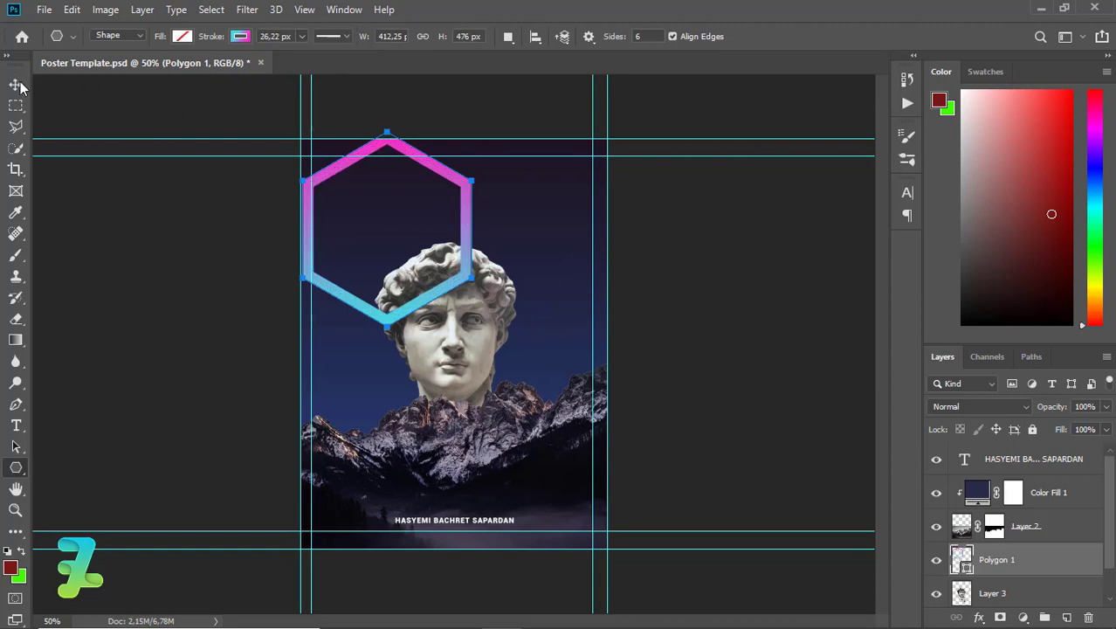
Move the hexagon down around the statue's head and raise Polygon 1 above Color Fill 1
key(v)
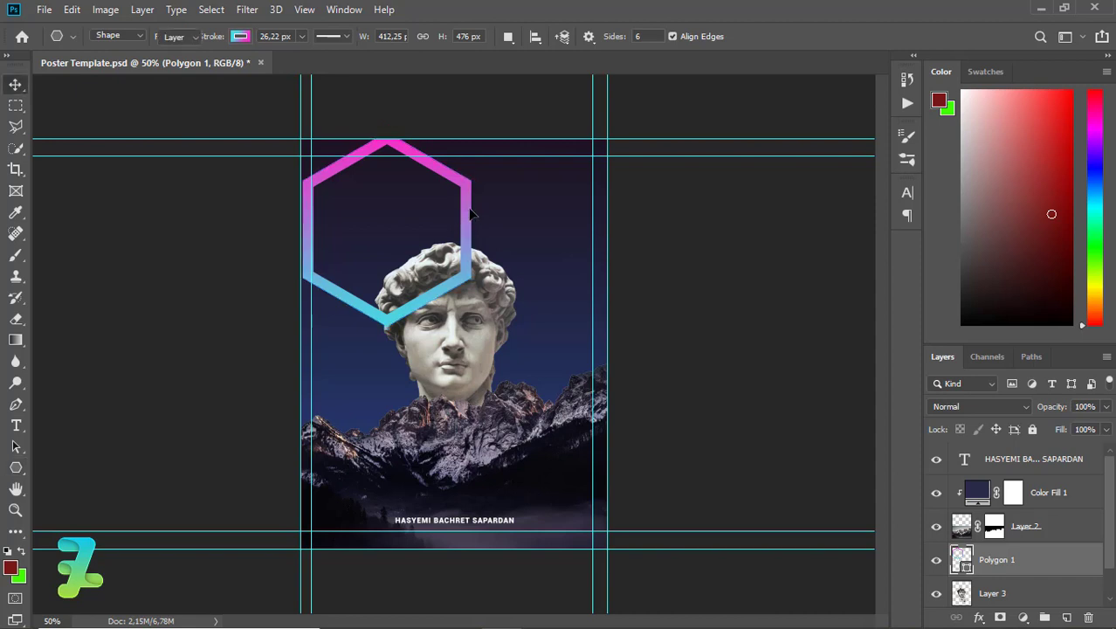
mouse_move(470, 213)
mouse_down()
mouse_move(509, 281)
mouse_move(554, 311)
mouse_up()
drag(961, 559, 817, 472)
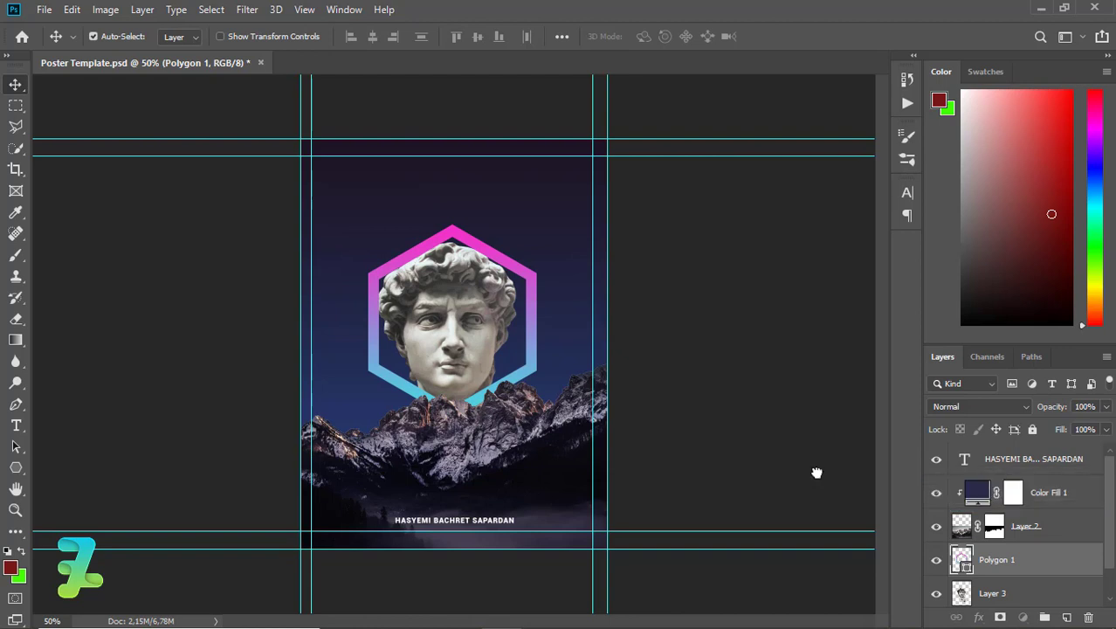
key(ctrl+bracketright)
Free-transform the hexagon lower so it frames the statue's face
key(ctrl+t)
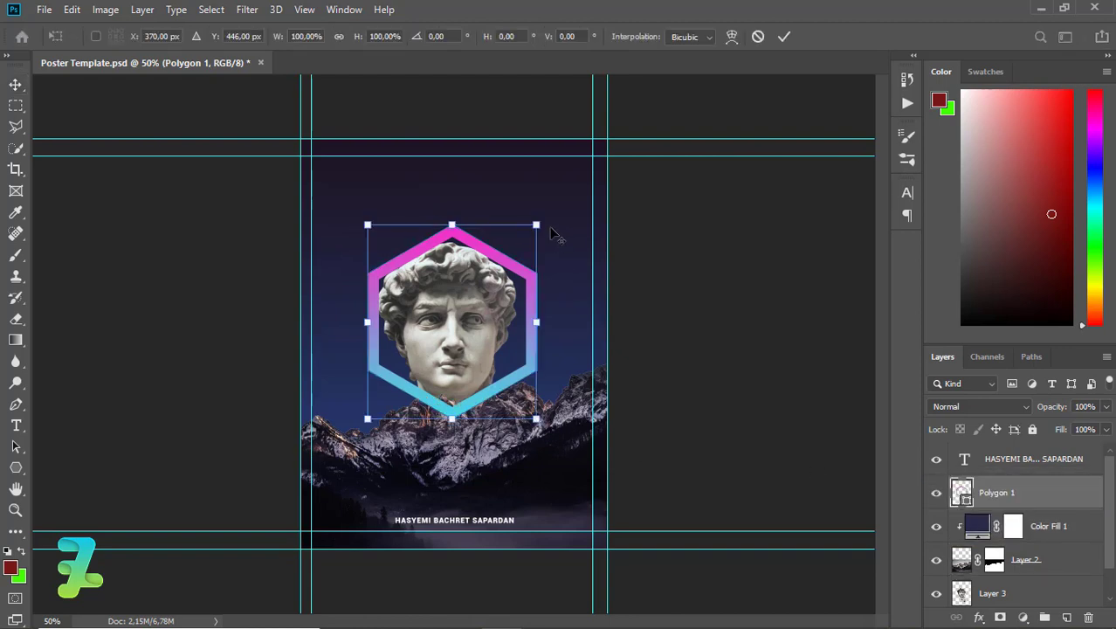
drag(550, 213, 524, 216)
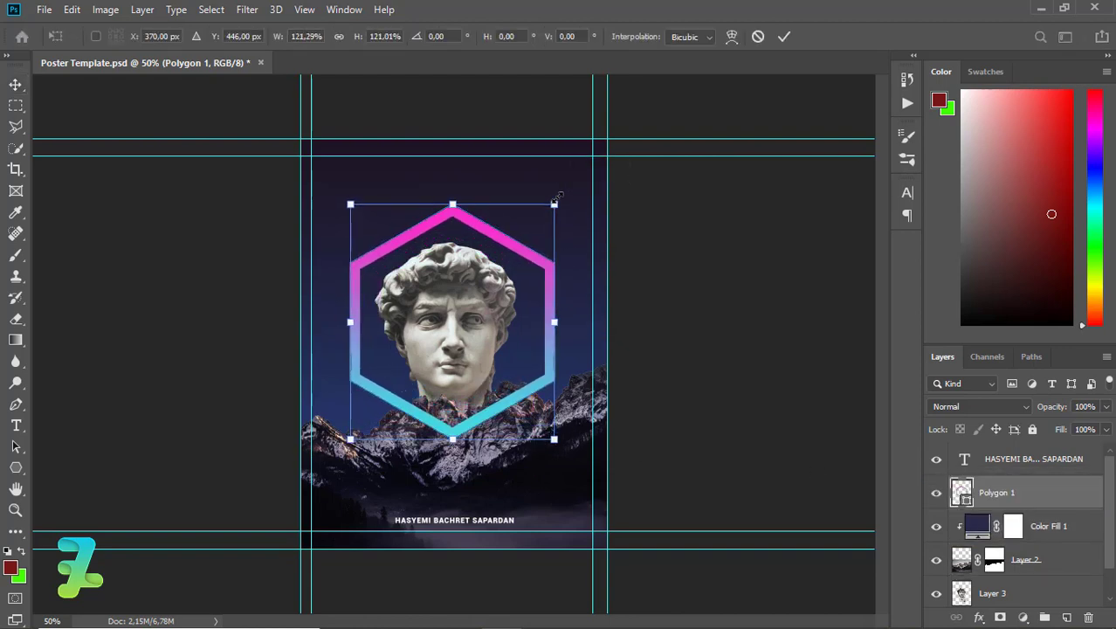
drag(509, 261, 509, 313)
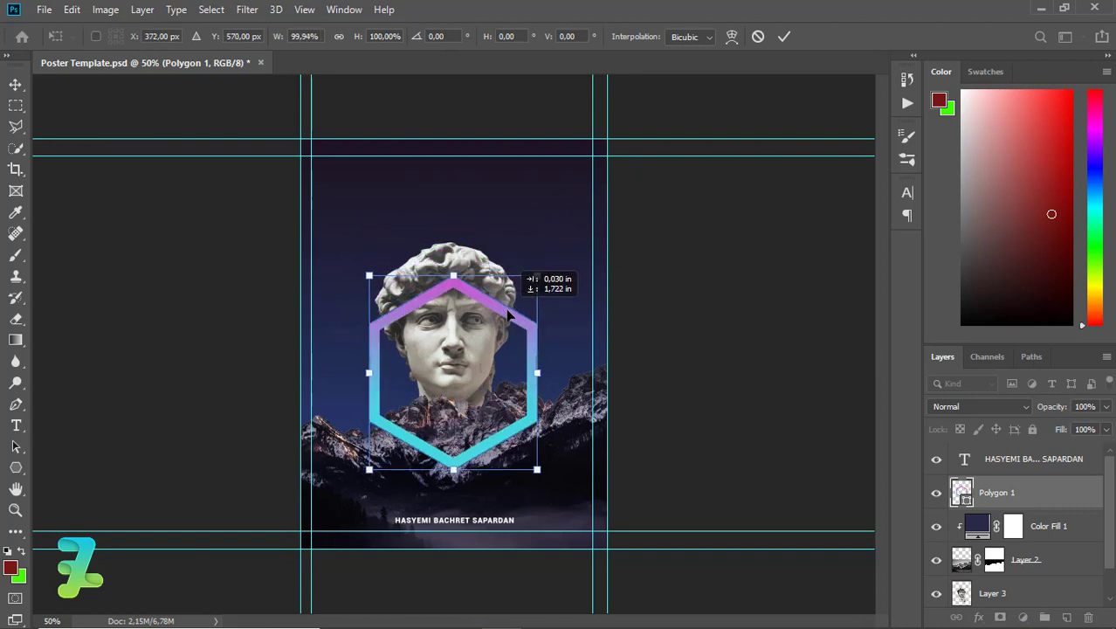
drag(507, 314, 504, 312)
text(365)
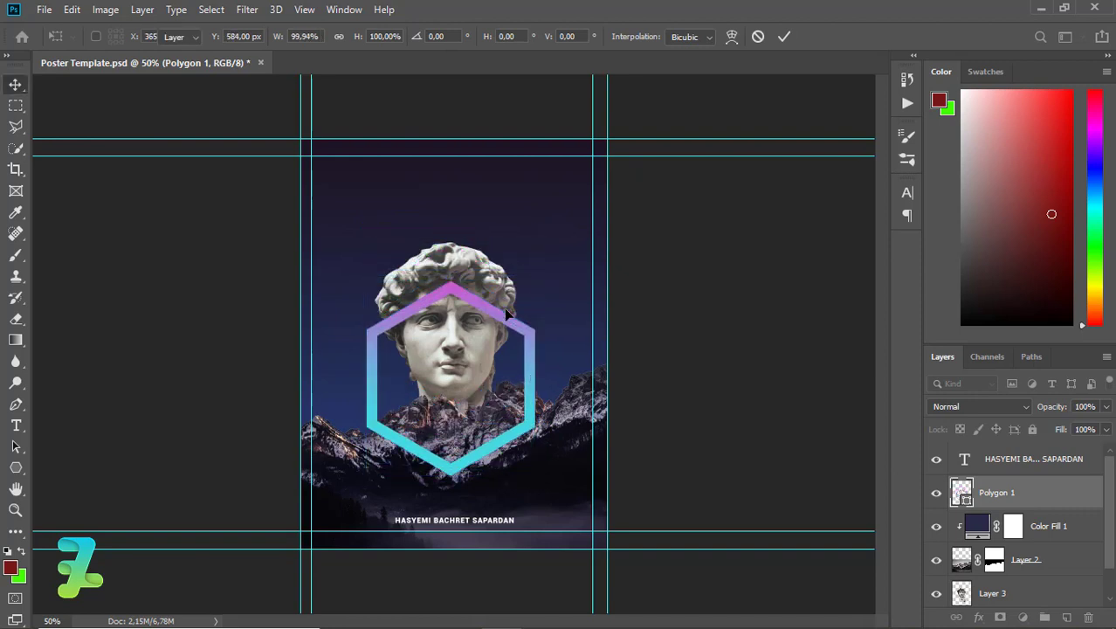
key(Return)
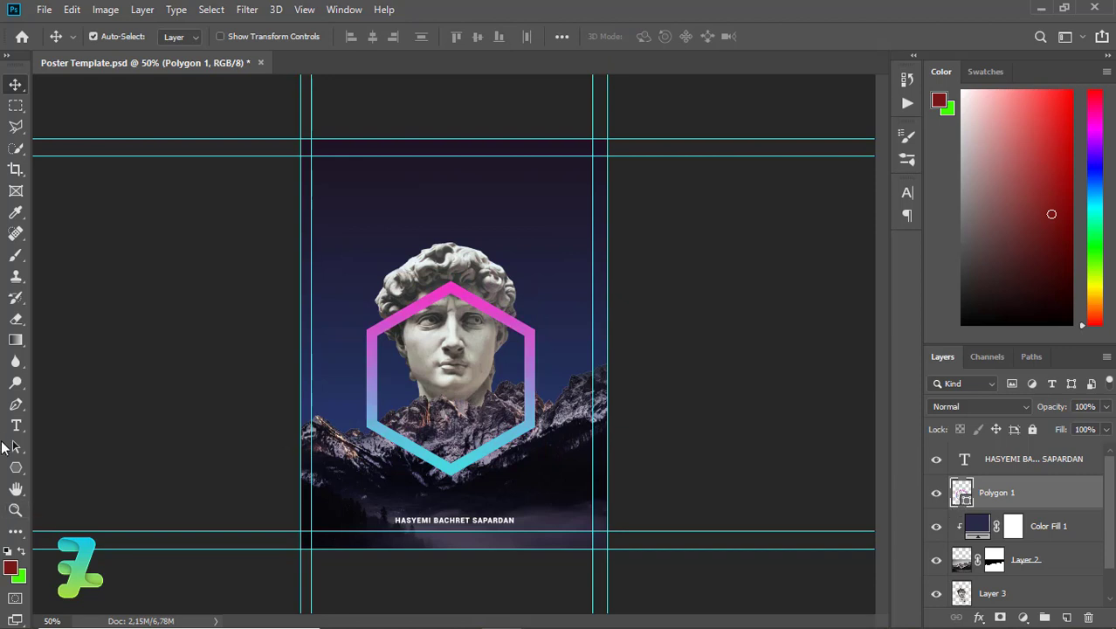
click(16, 467)
Recolor the hexagon stroke gradient stops to bright pink ff03c7 and dark blue 1f3589
click(241, 36)
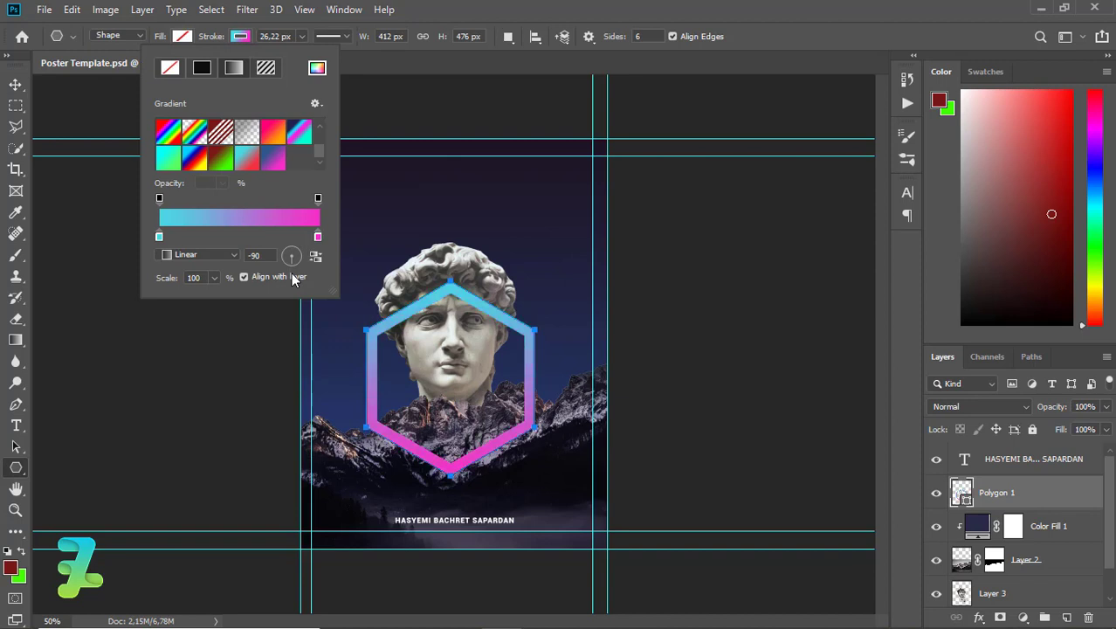
double_click(318, 236)
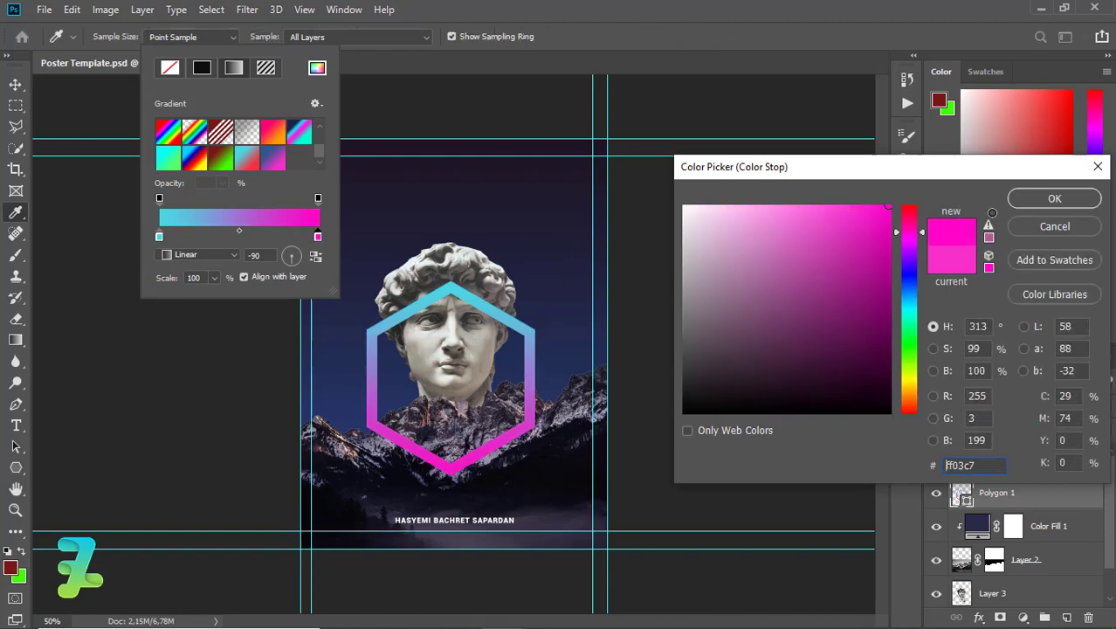
click(1034, 204)
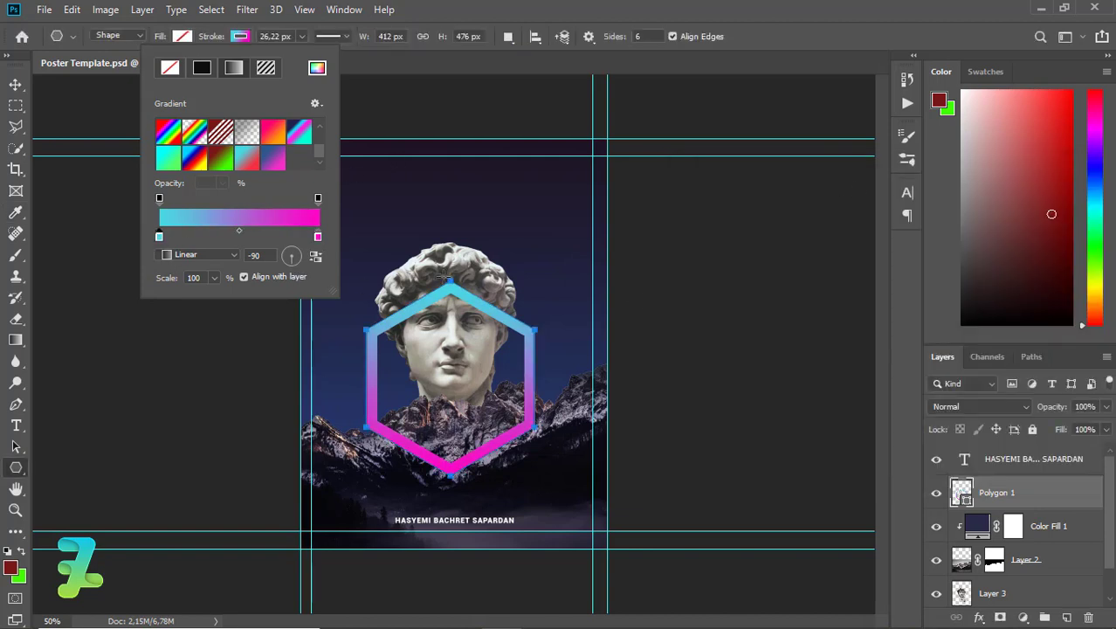
double_click(159, 236)
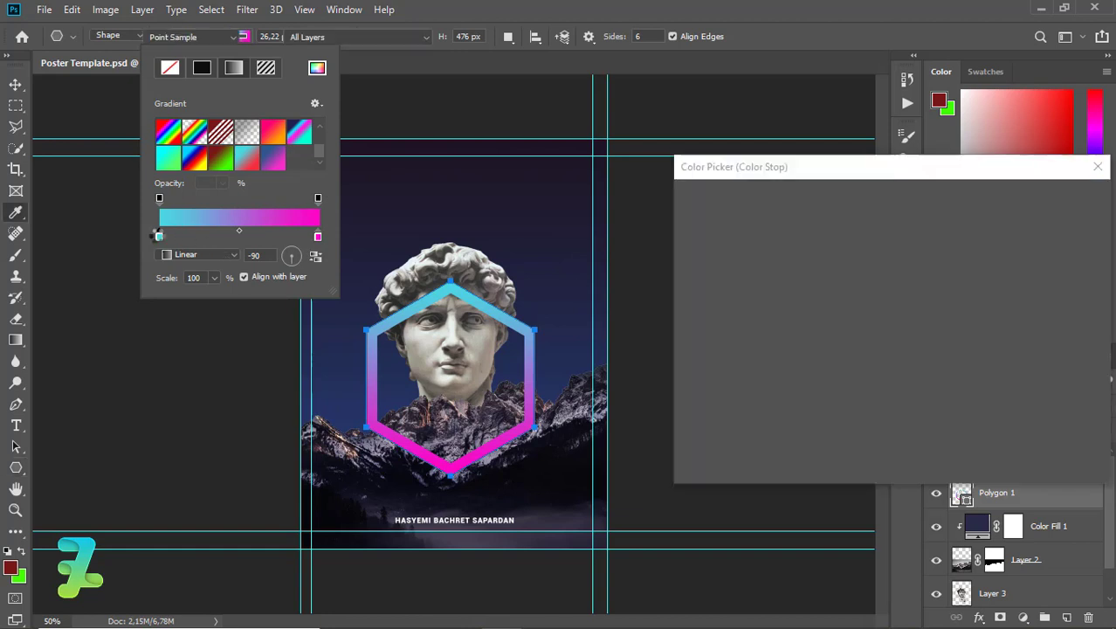
click(911, 289)
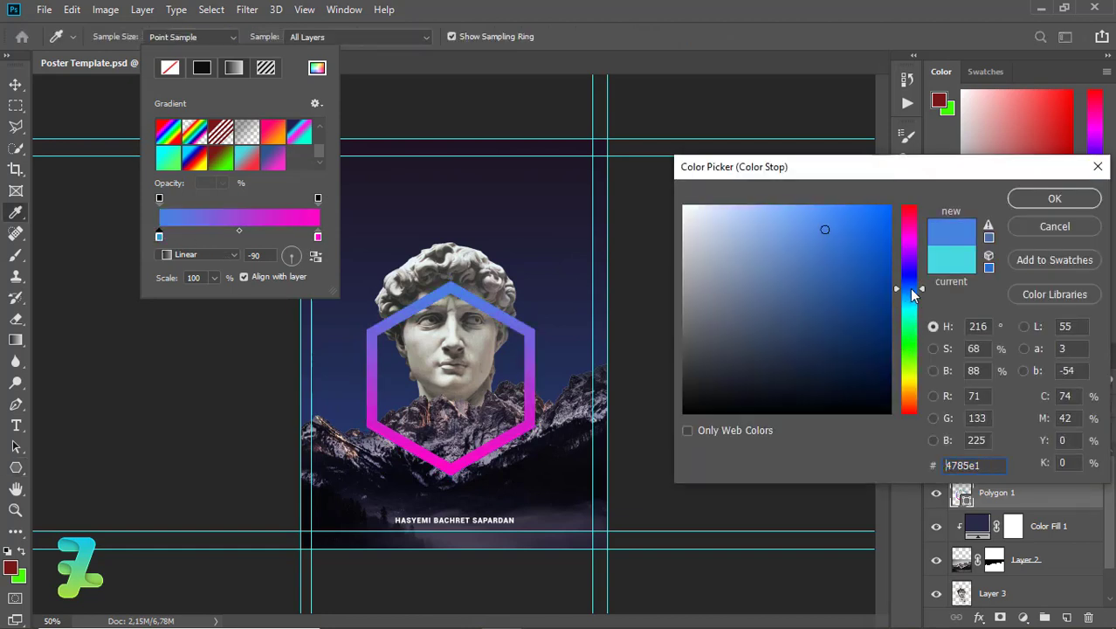
drag(909, 288, 845, 302)
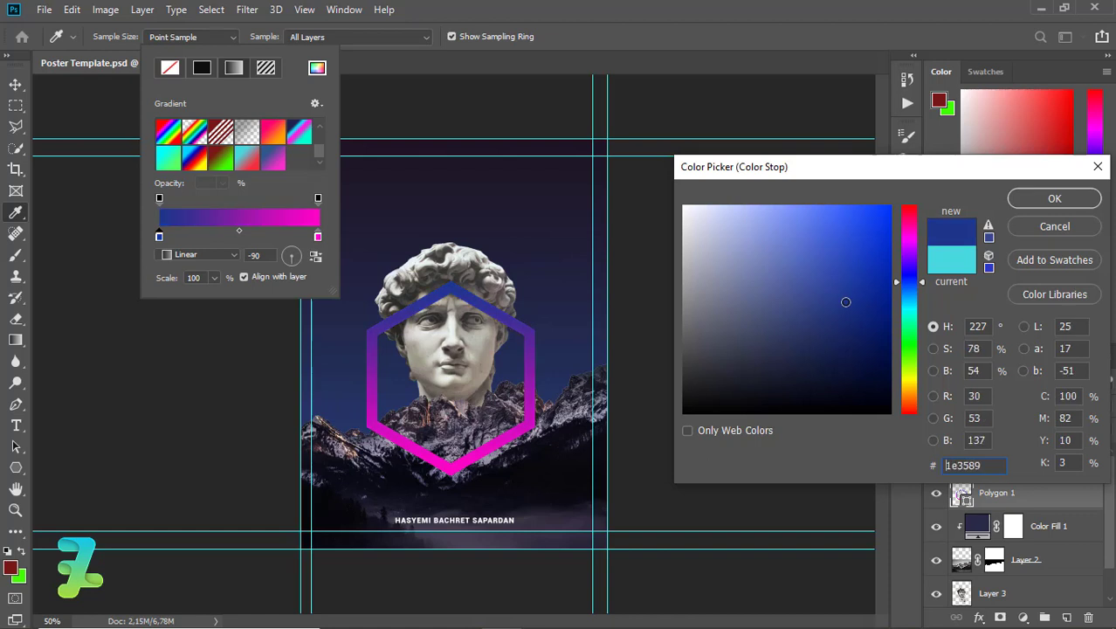
click(1045, 200)
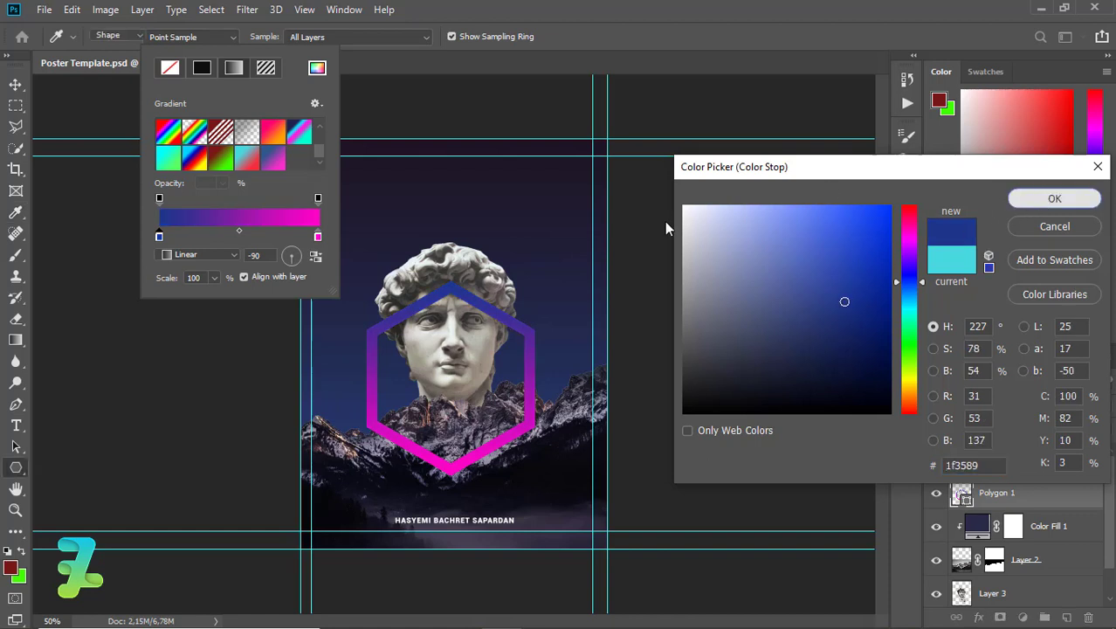
Save the blue-to-pink stroke gradient as a new gradient preset
click(316, 104)
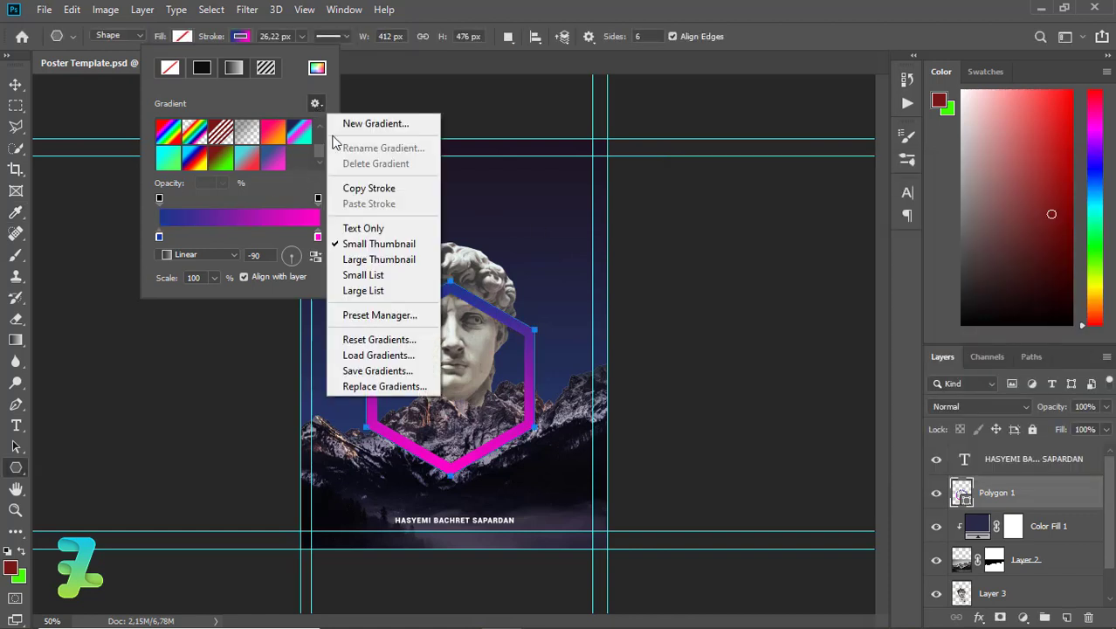
click(336, 123)
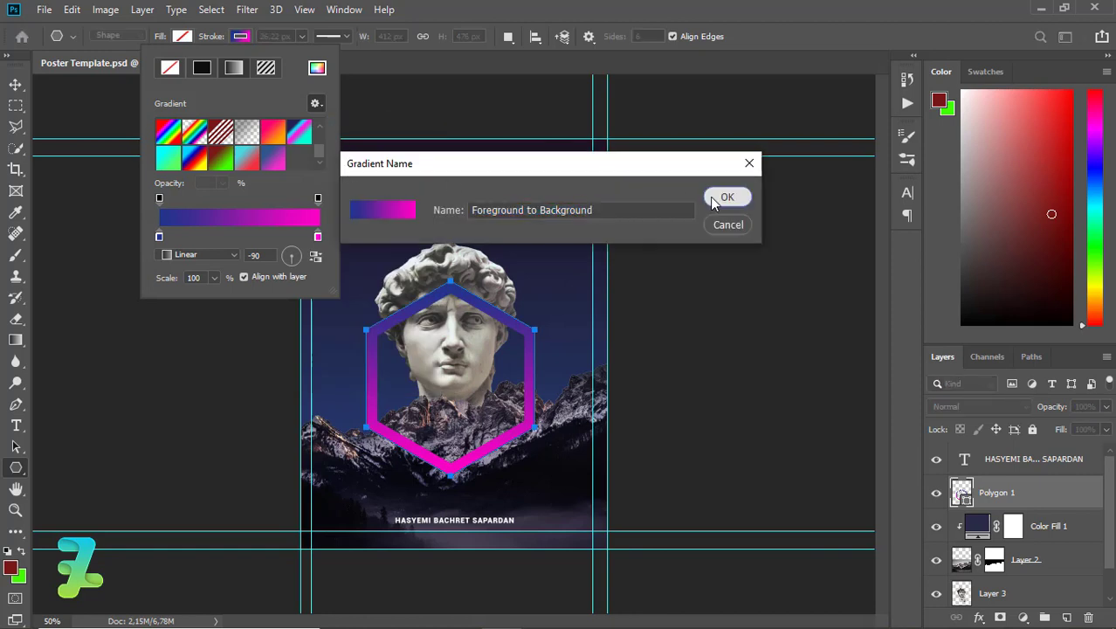
click(716, 199)
click(241, 36)
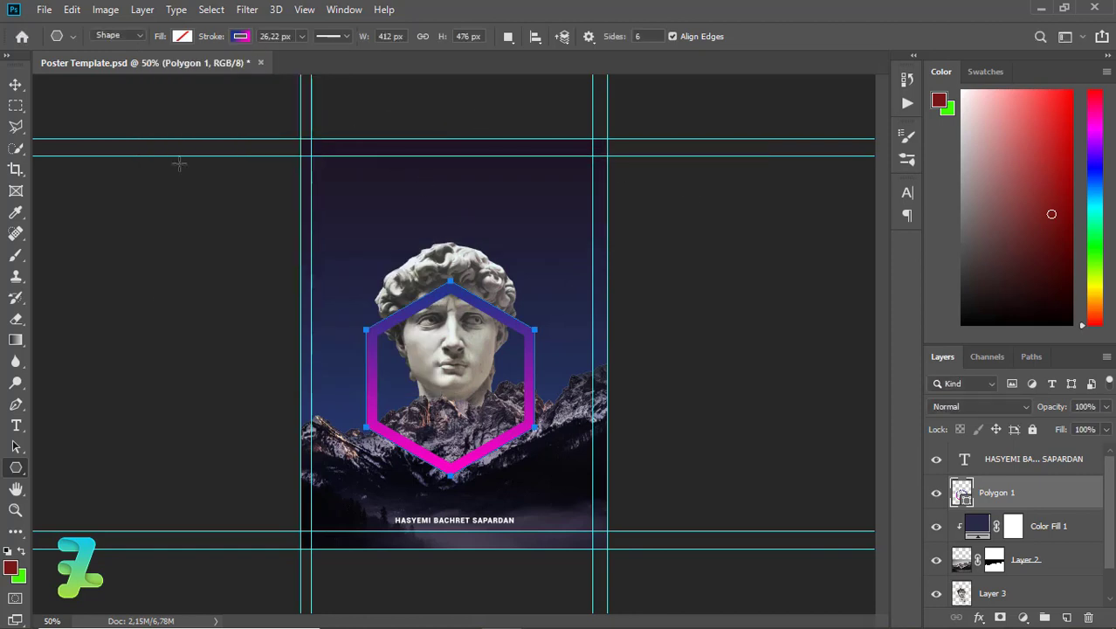
Give Polygon 1 an Outer Glow in canvas-sampled dark blue, 38 px size, about 31% opacity
click(16, 86)
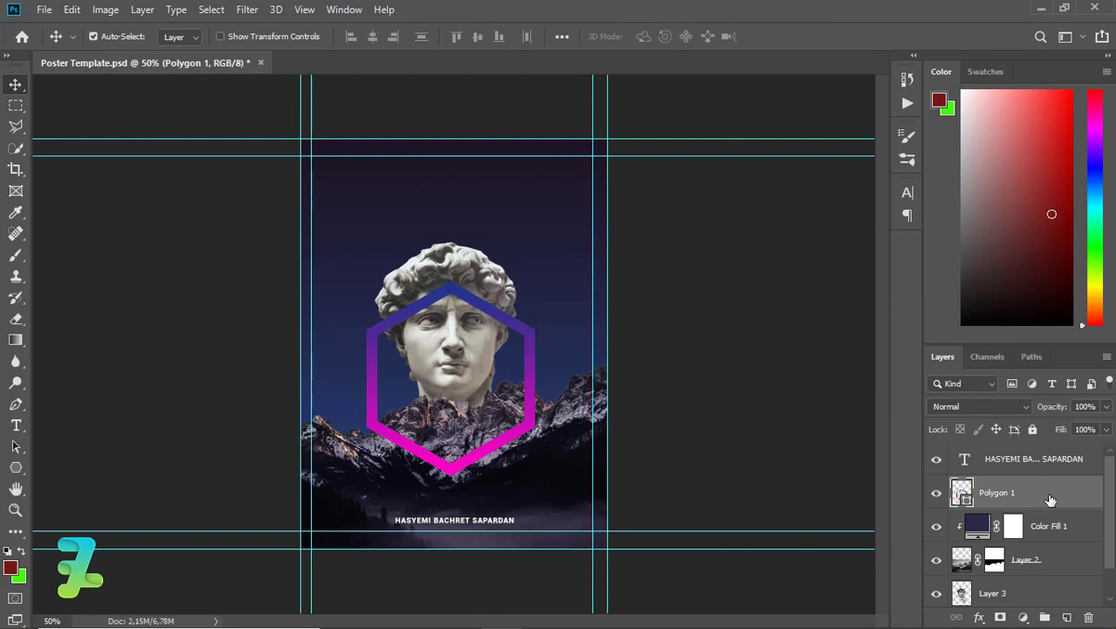
double_click(1051, 499)
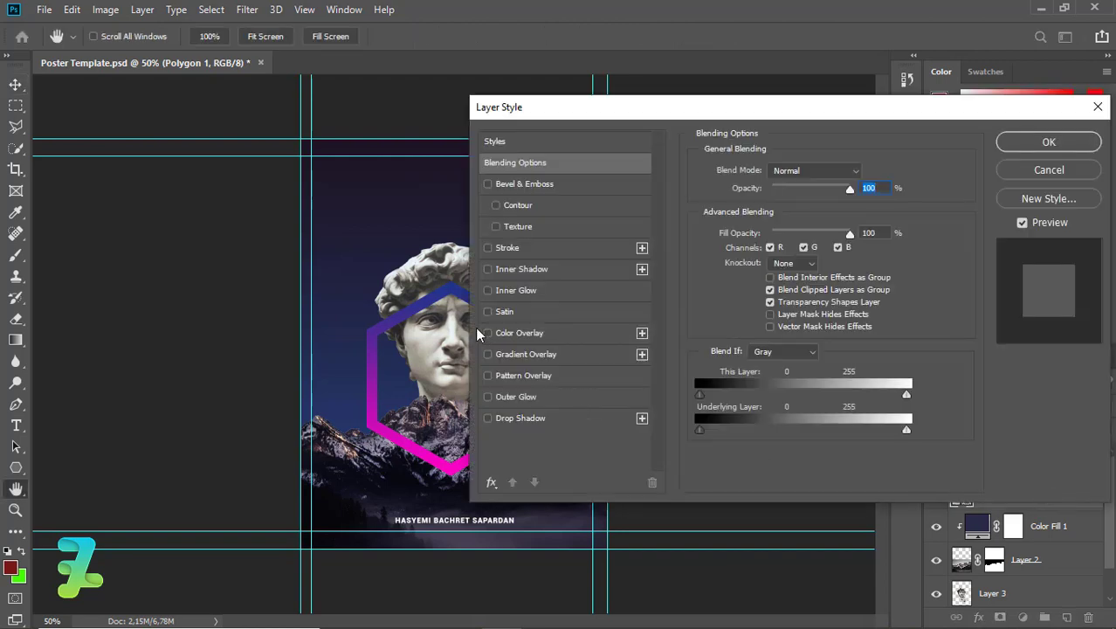
click(487, 334)
click(502, 396)
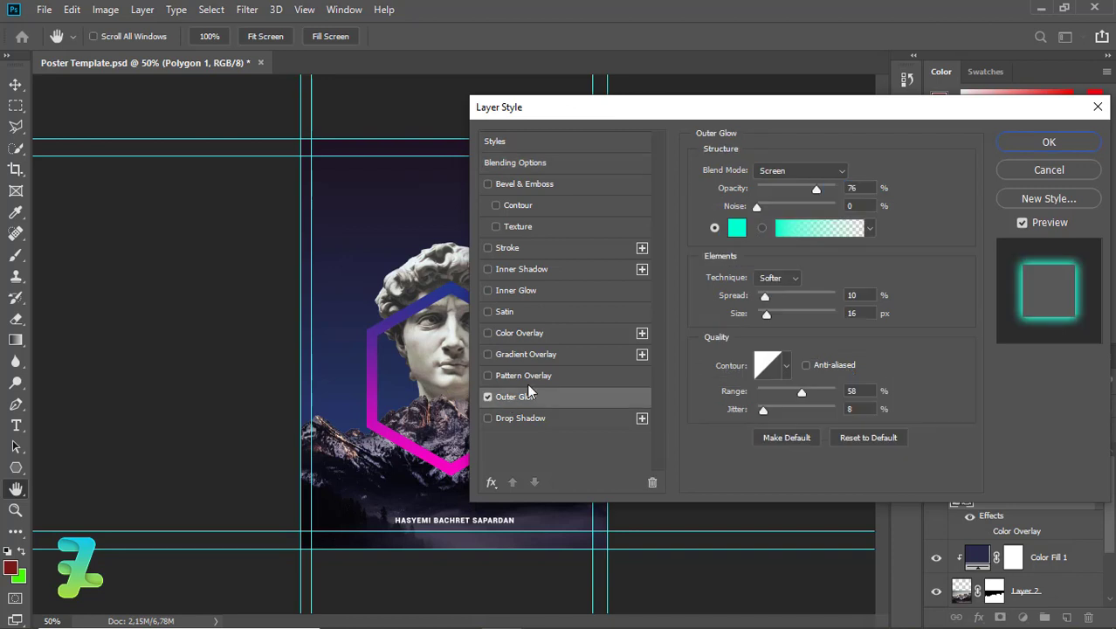
click(739, 229)
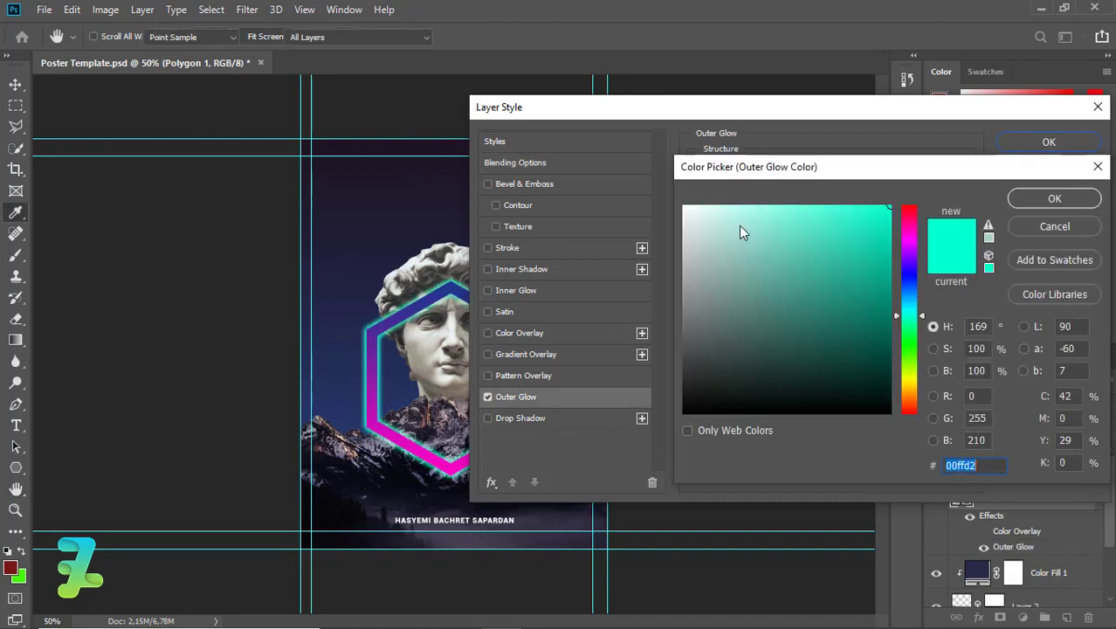
click(451, 292)
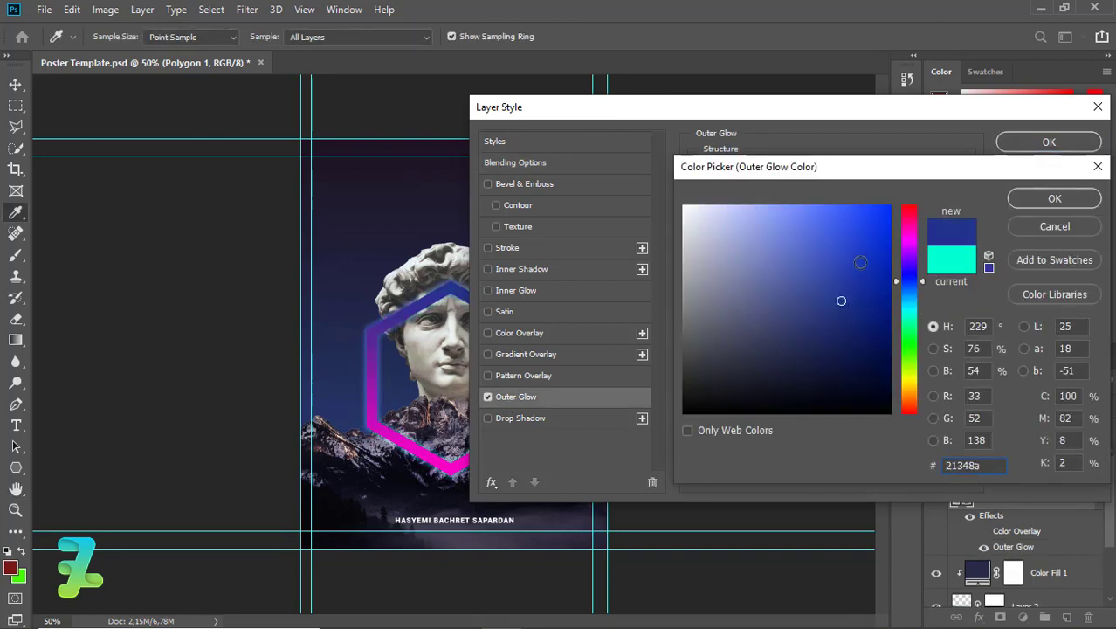
key(Return)
drag(766, 314, 788, 313)
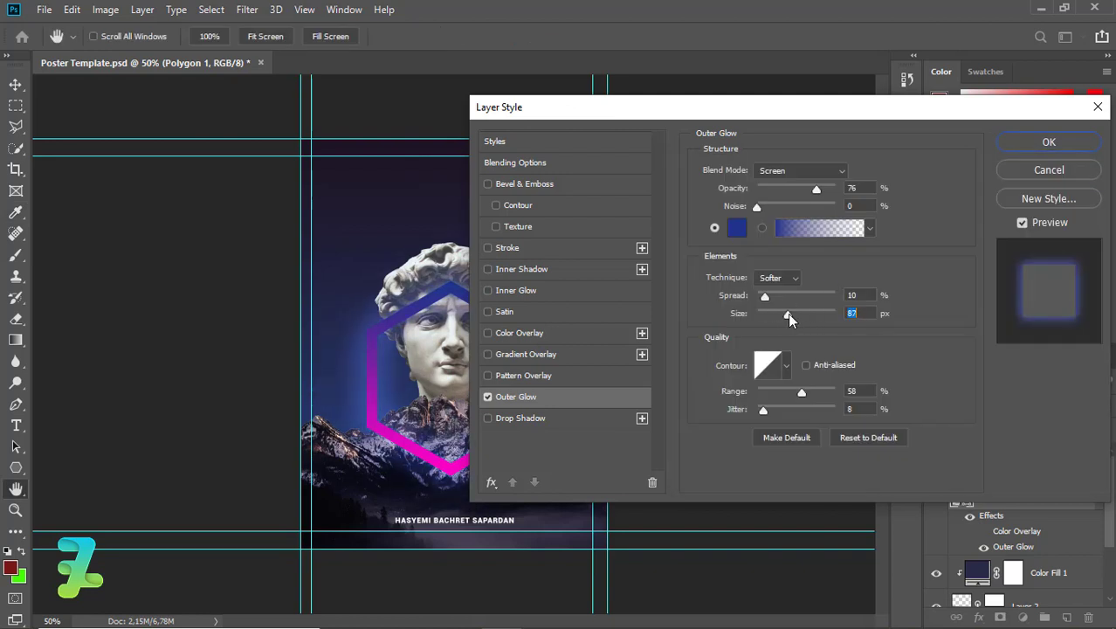
mouse_move(788, 312)
mouse_down()
mouse_move(764, 312)
mouse_move(773, 311)
mouse_up()
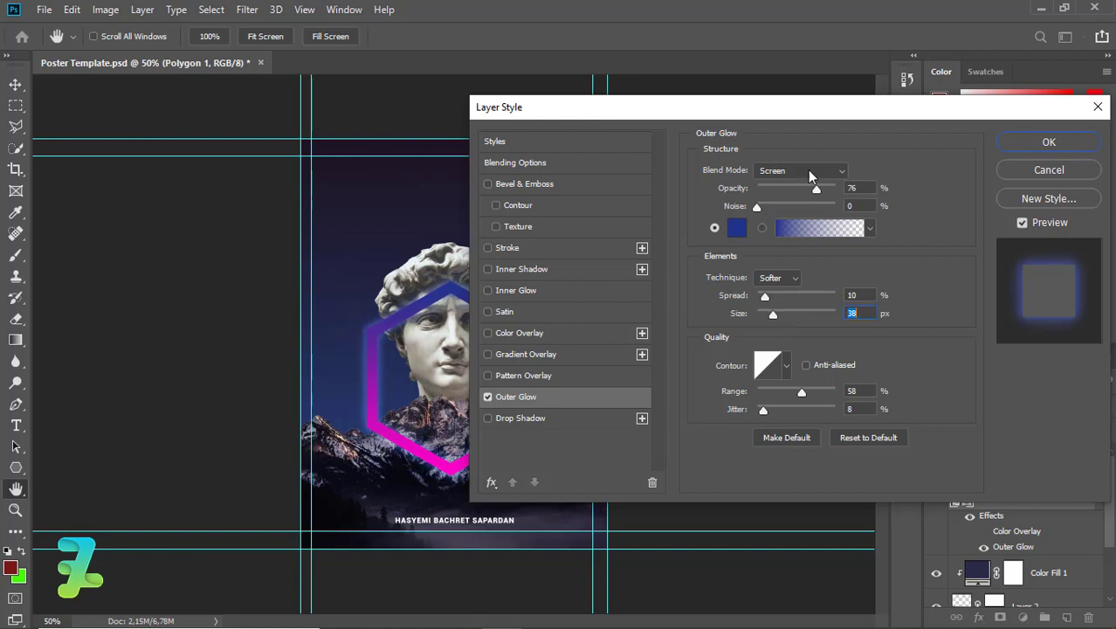
drag(793, 189, 782, 193)
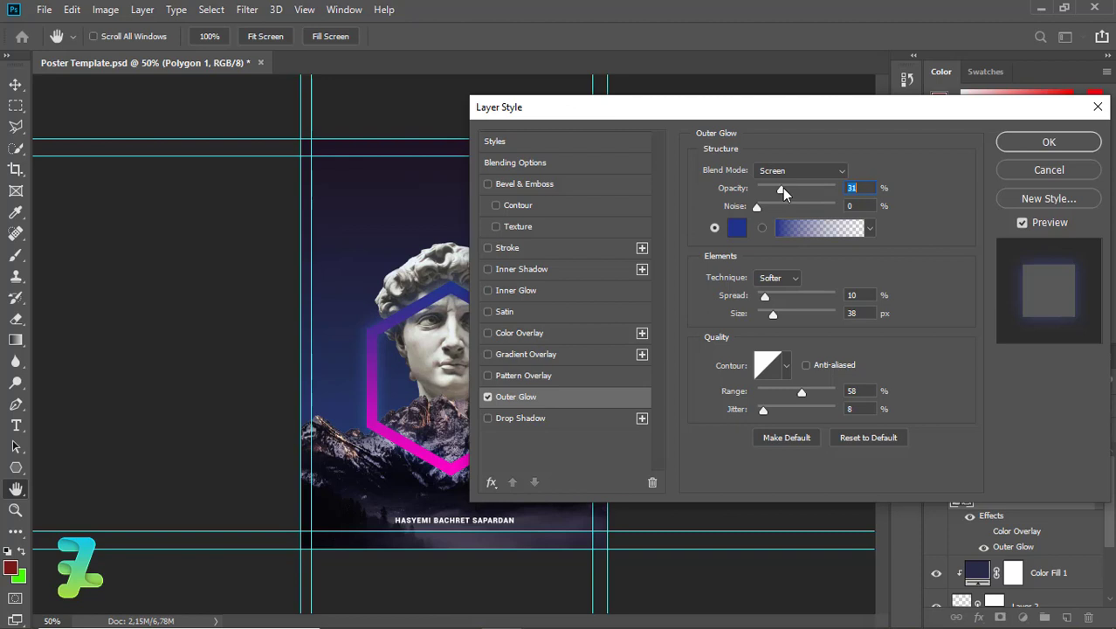
click(1018, 145)
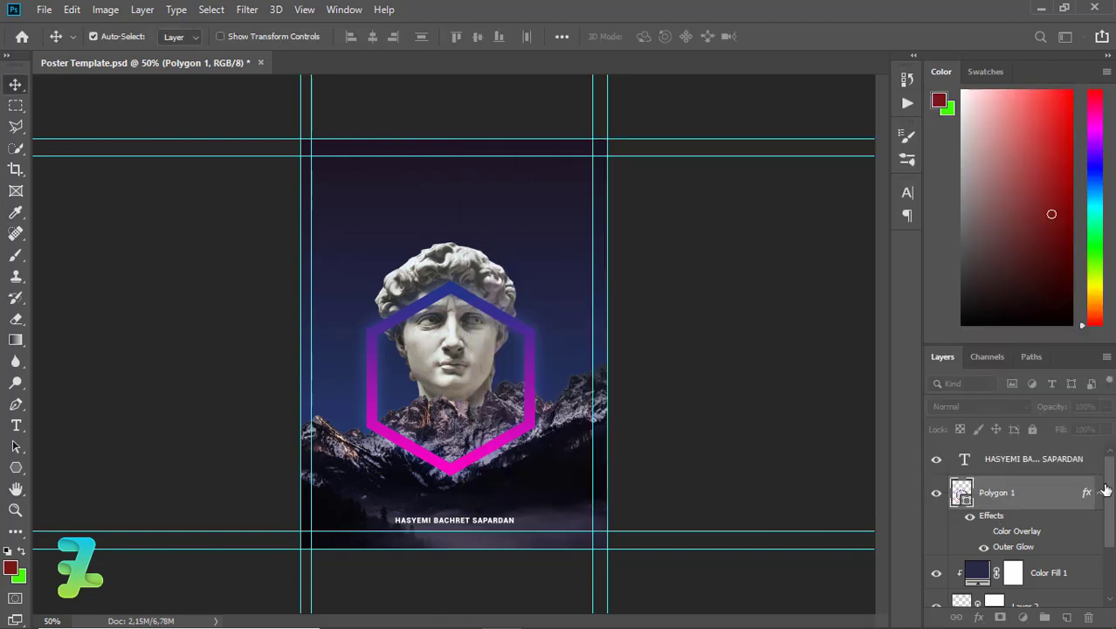
Load the statue's outline as a selection and add an inverted mask to Polygon 1
scroll(1048, 524, down, 2)
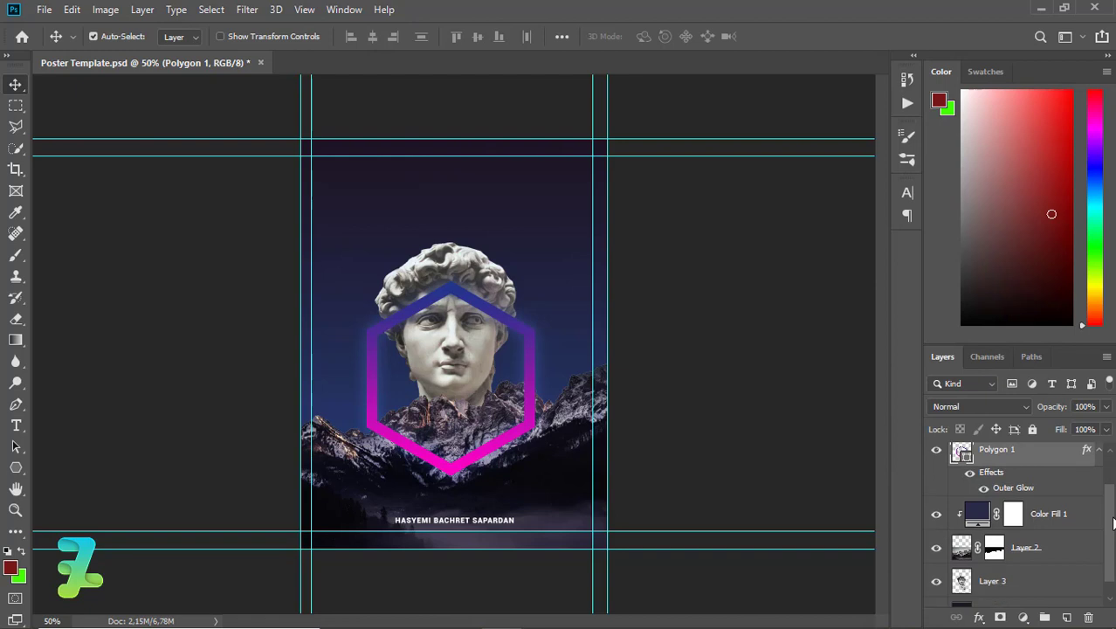
ctrl+click(962, 575)
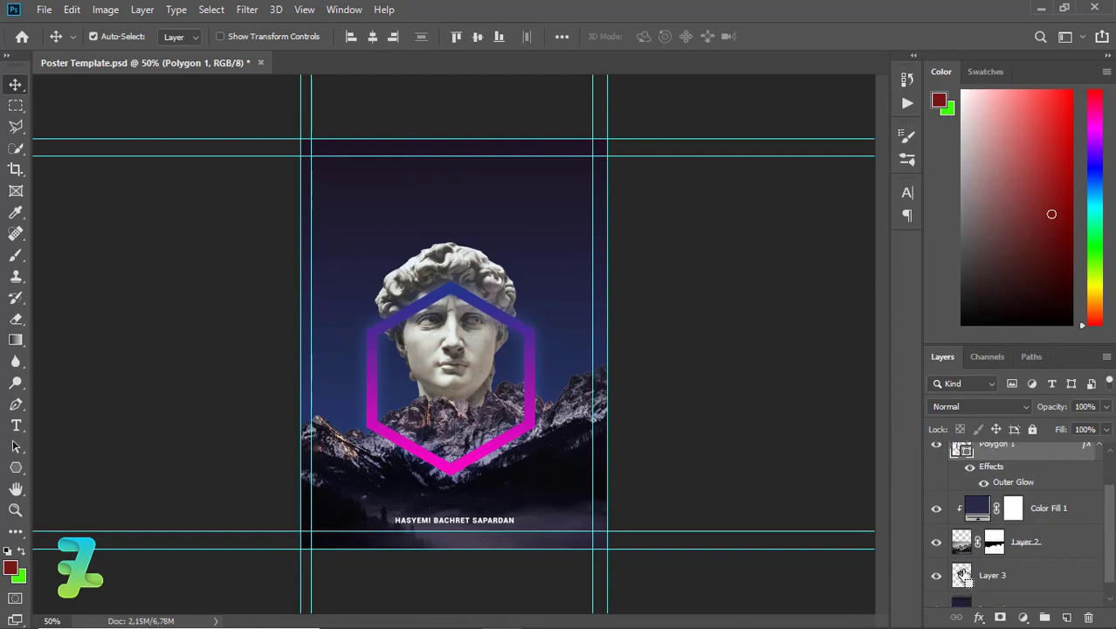
scroll(1064, 478, up, 2)
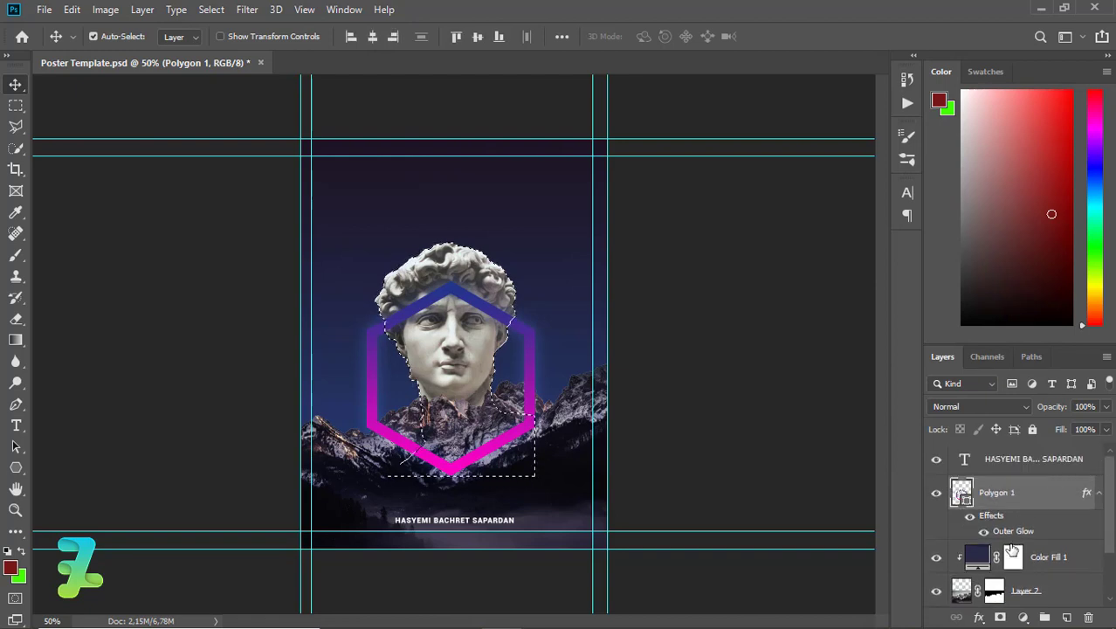
click(1000, 618)
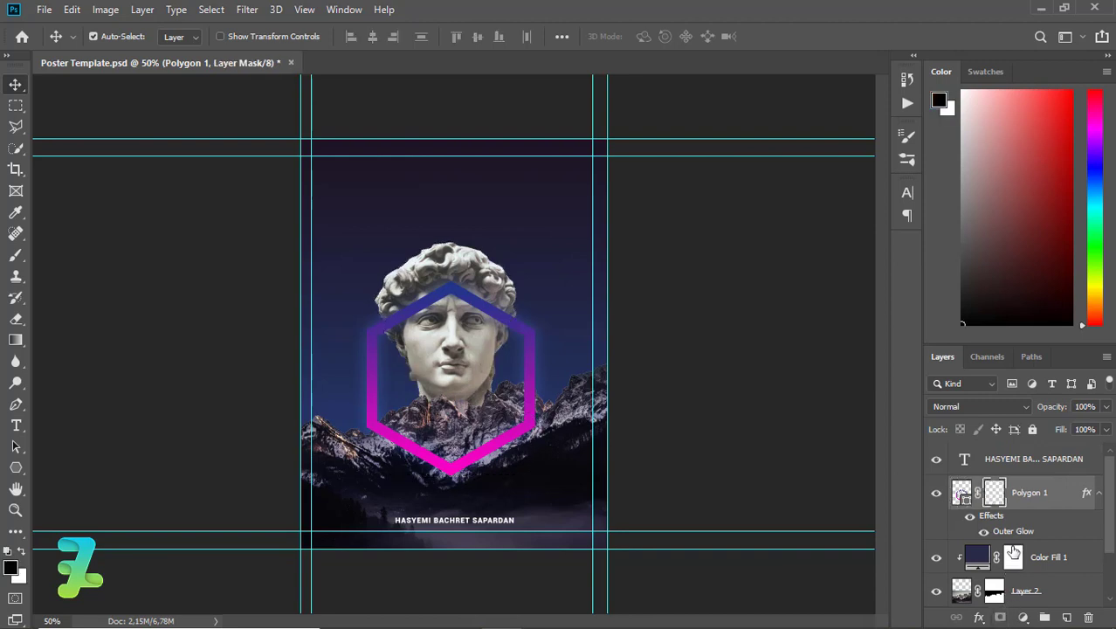
key(ctrl+i)
ctrl+click(994, 493)
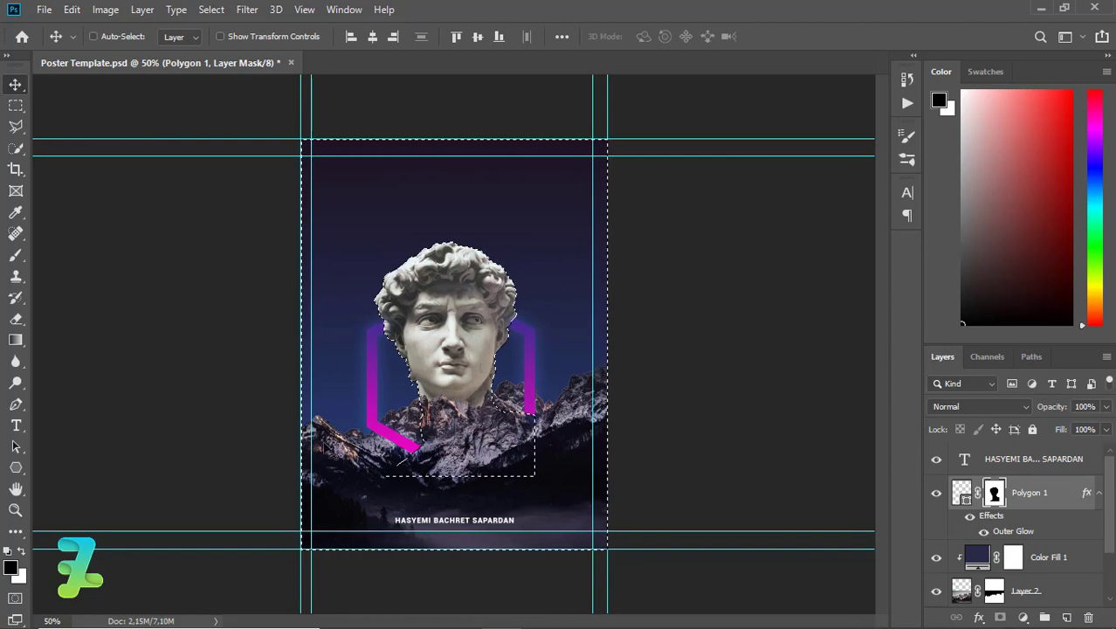
Deselect and brush white on the mask to reveal the hexagon's lower edge over the mountains
key(ctrl)
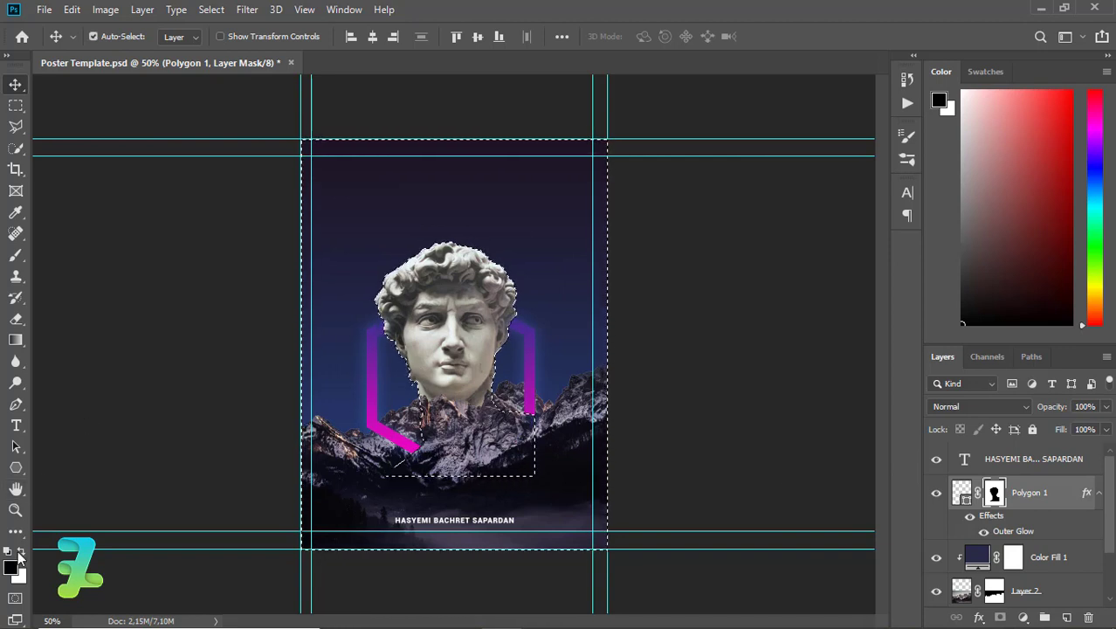
click(21, 552)
click(16, 255)
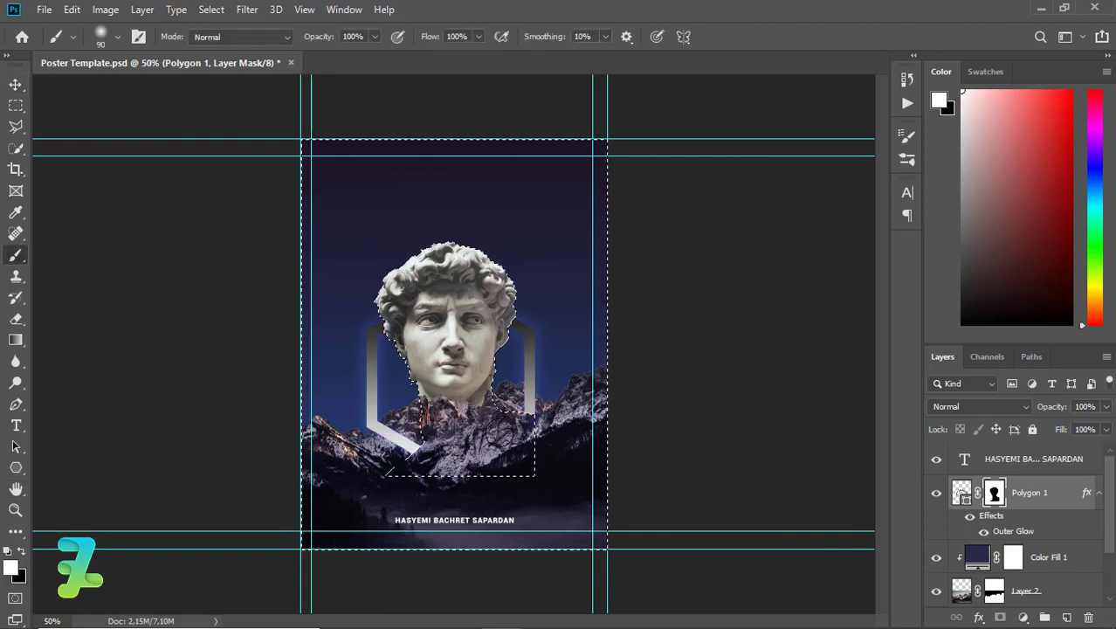
key(ctrl)
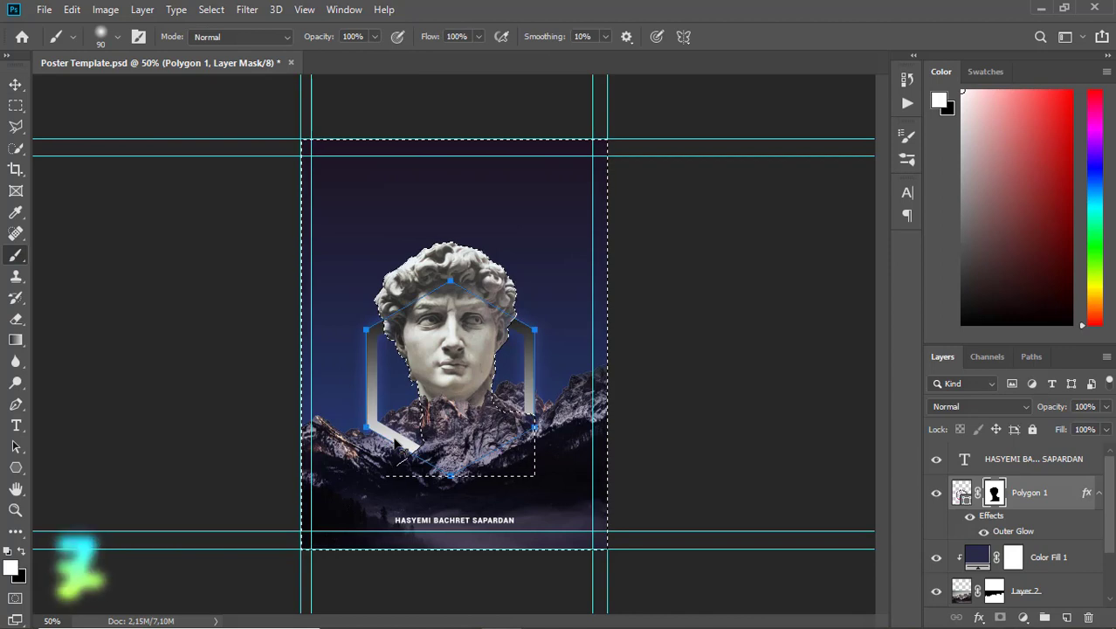
key(x)
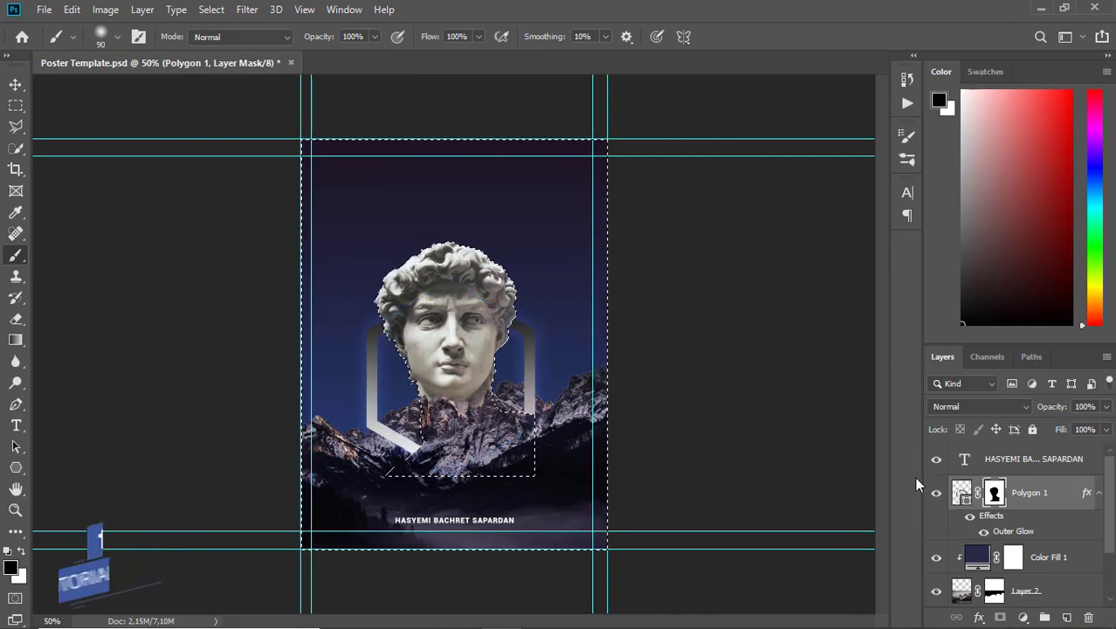
key(ctrl+d)
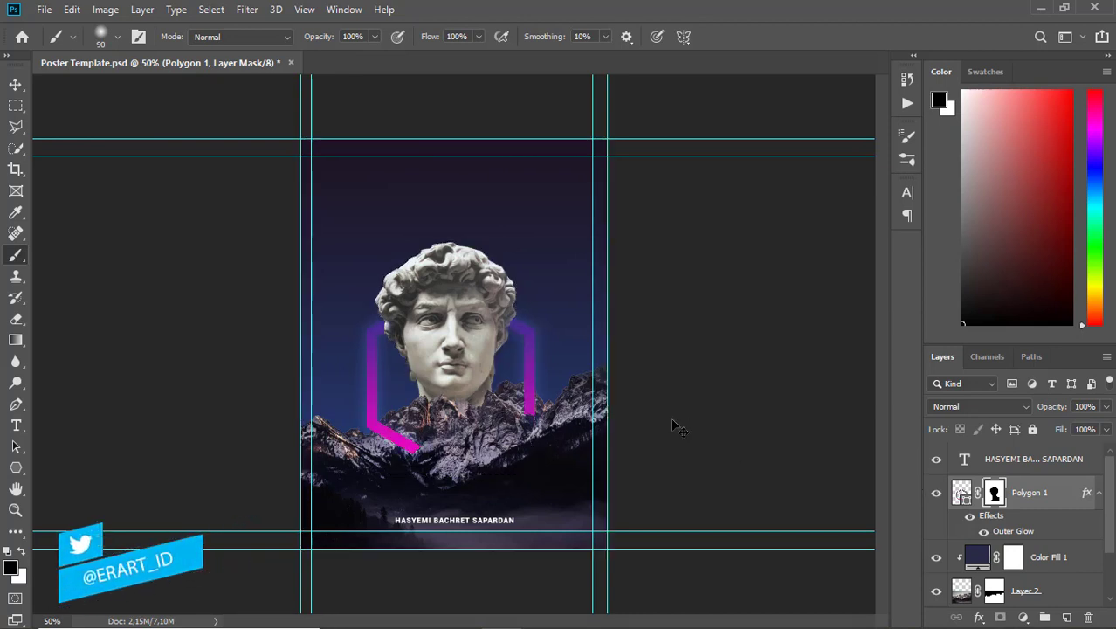
key(x)
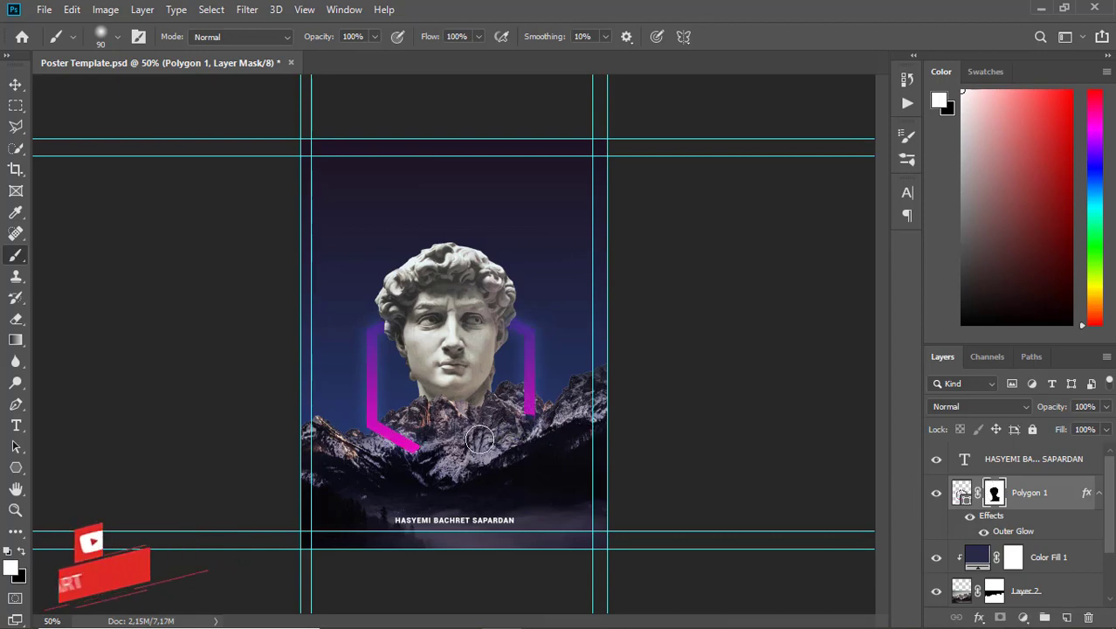
mouse_move(502, 436)
mouse_down()
mouse_move(445, 446)
mouse_move(514, 427)
mouse_move(530, 408)
mouse_up()
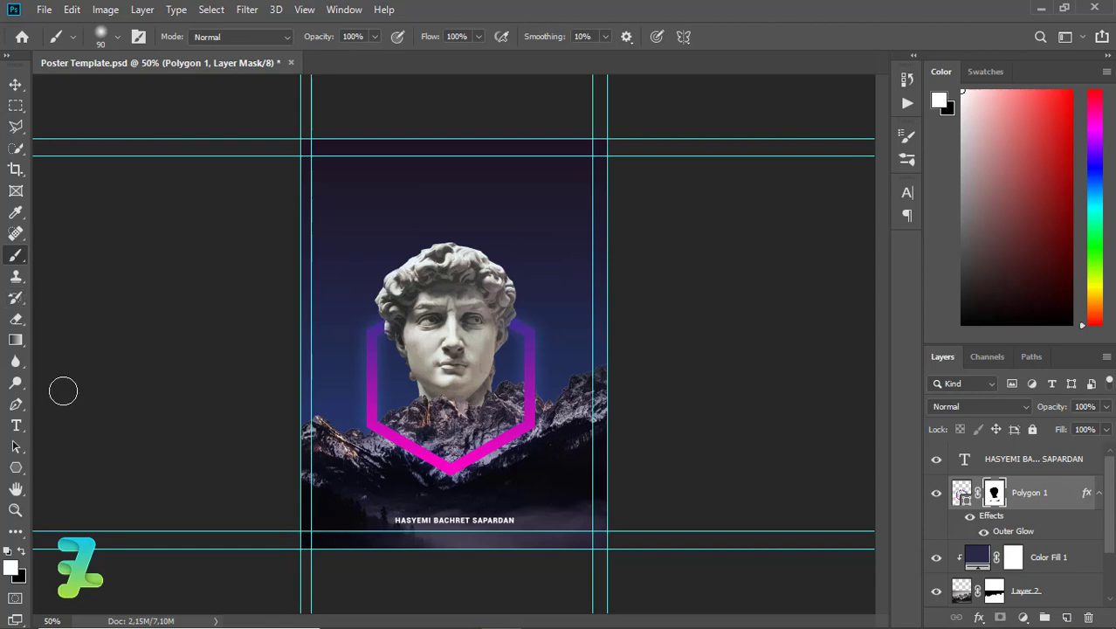
Set up the Rectangle tool with no stroke and a gradient fill
click(17, 468)
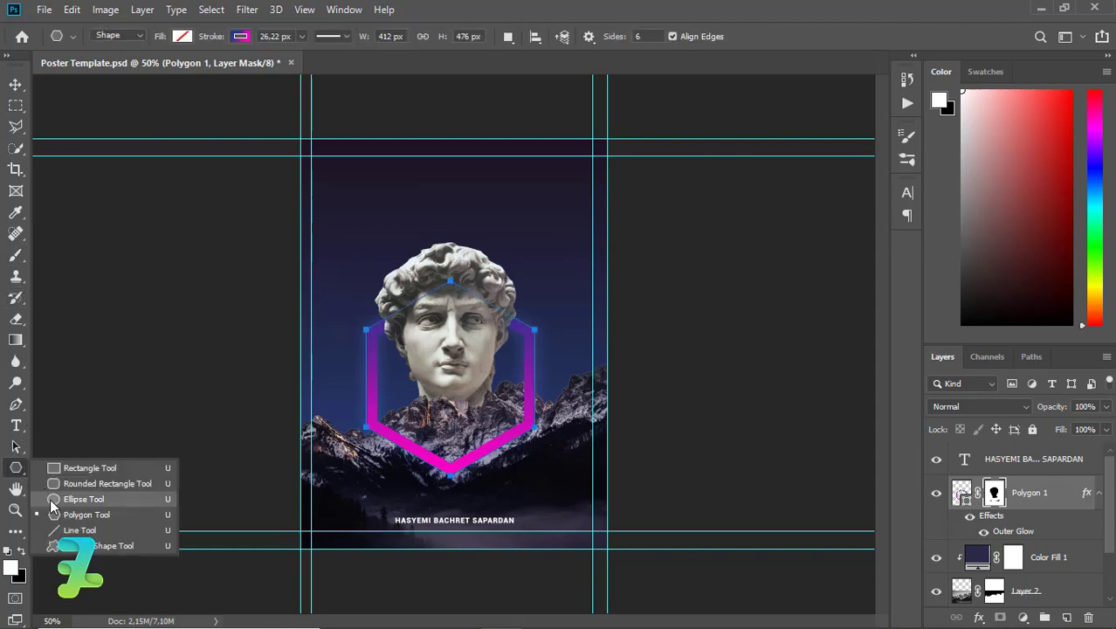
click(54, 468)
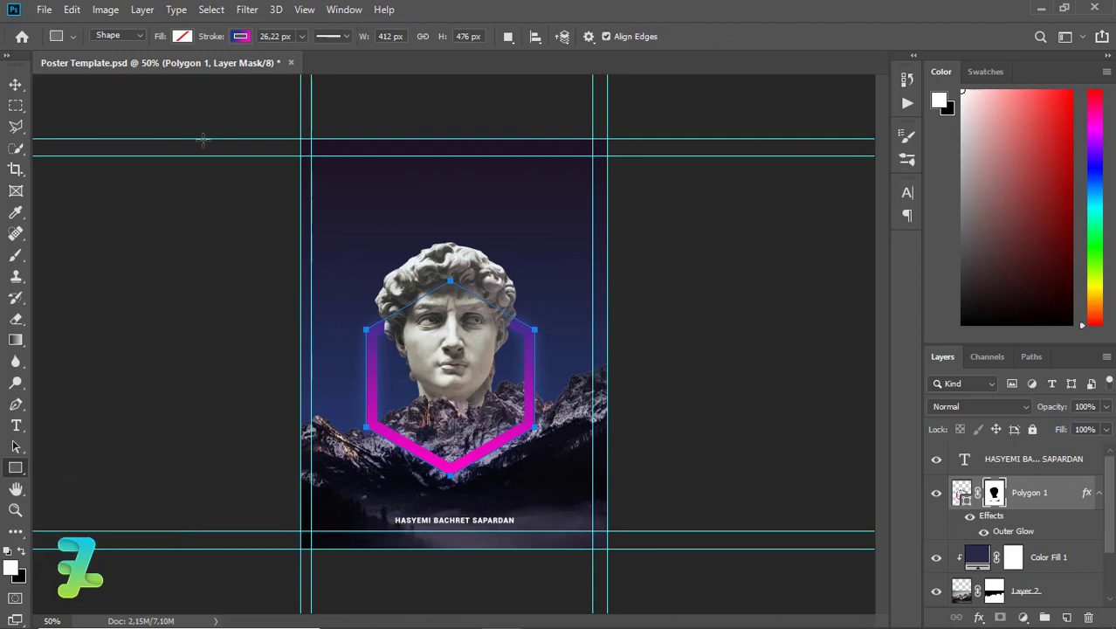
click(240, 35)
click(194, 67)
click(182, 35)
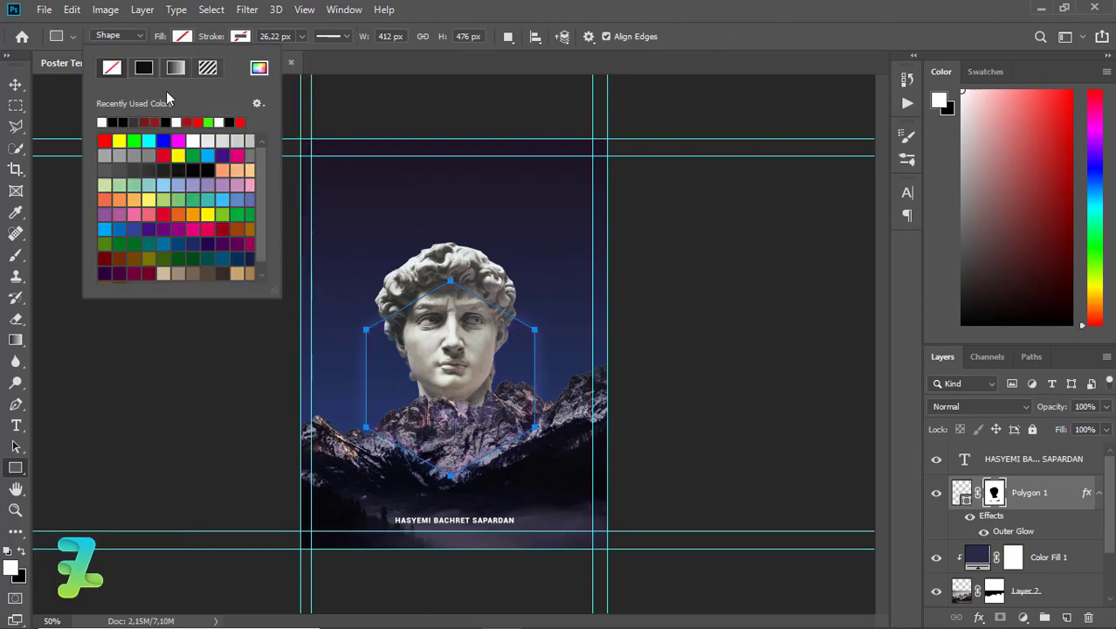
click(176, 68)
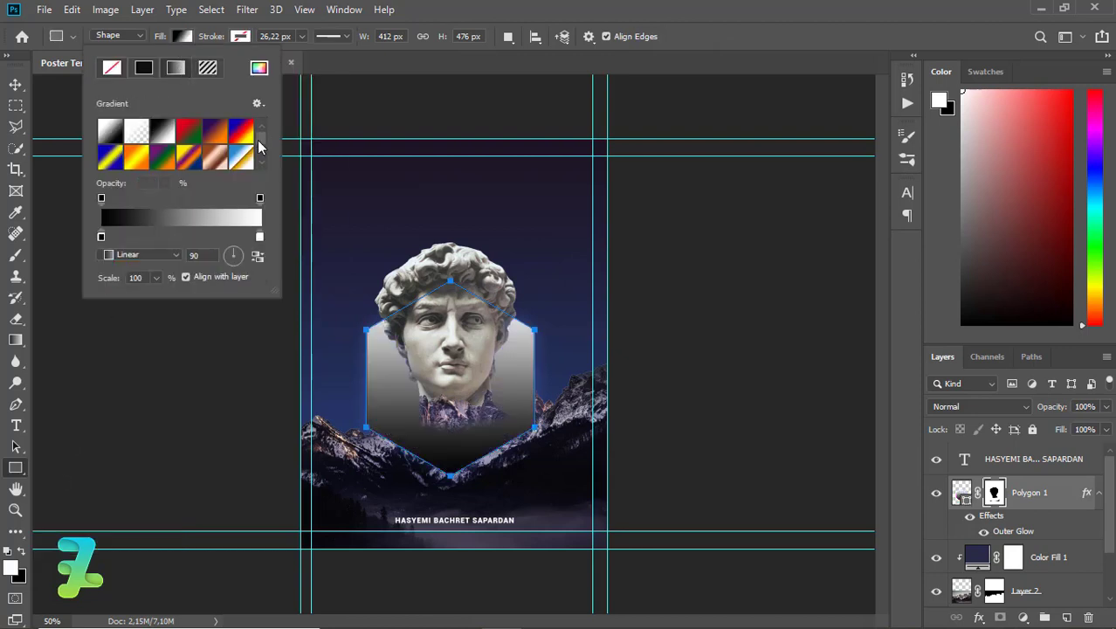
click(332, 210)
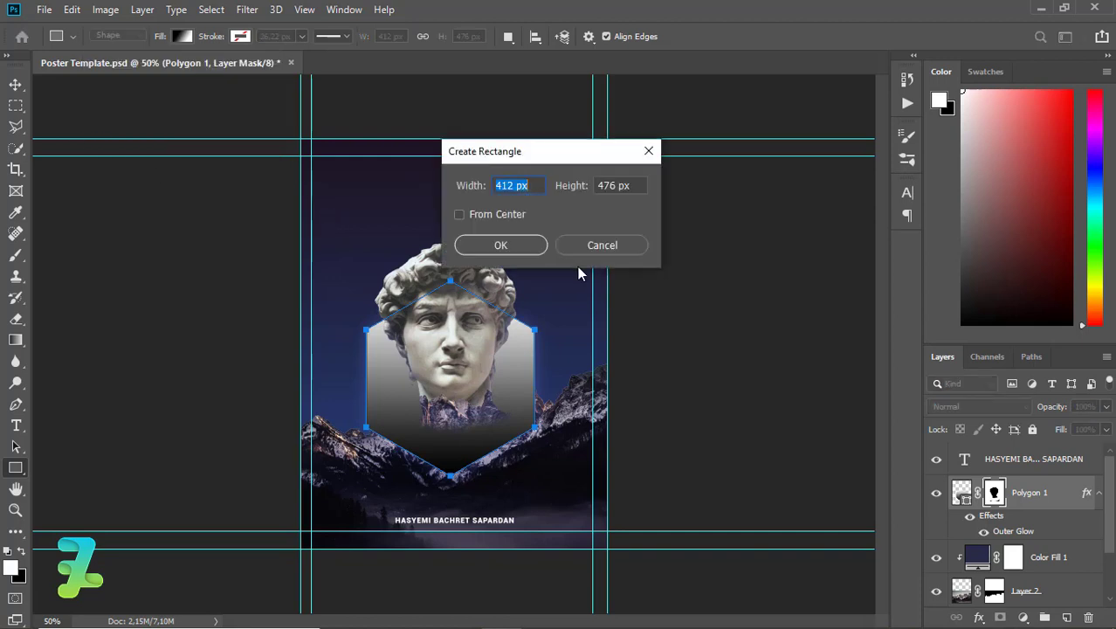
key(Escape)
key(v)
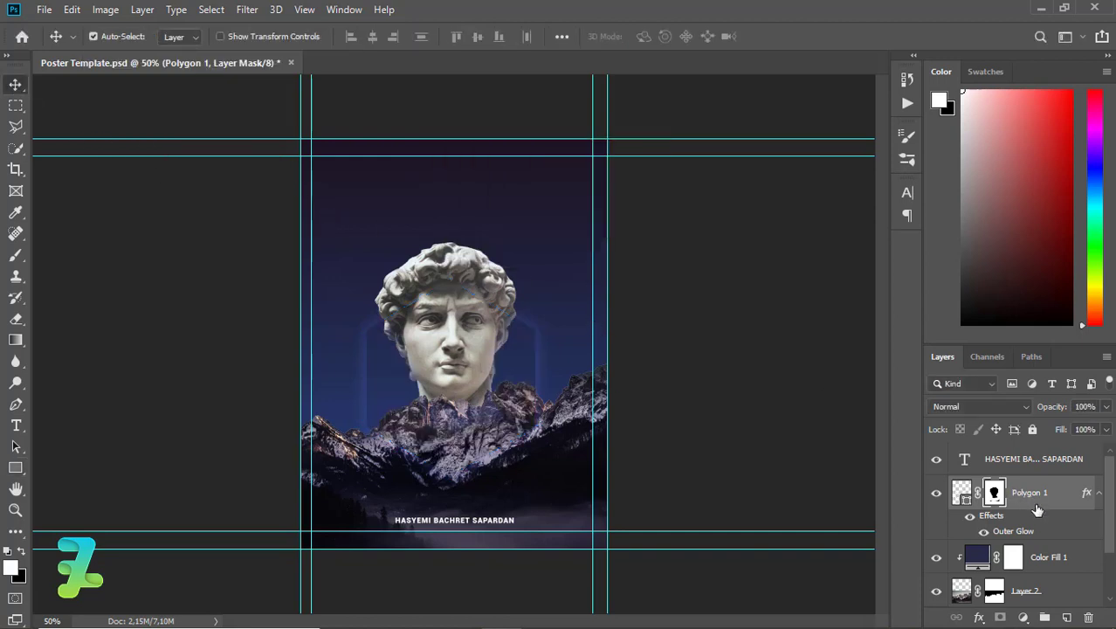
On a new layer, draw a 26 by 190 px cyan-to-magenta gradient bar near the upper left
click(1067, 617)
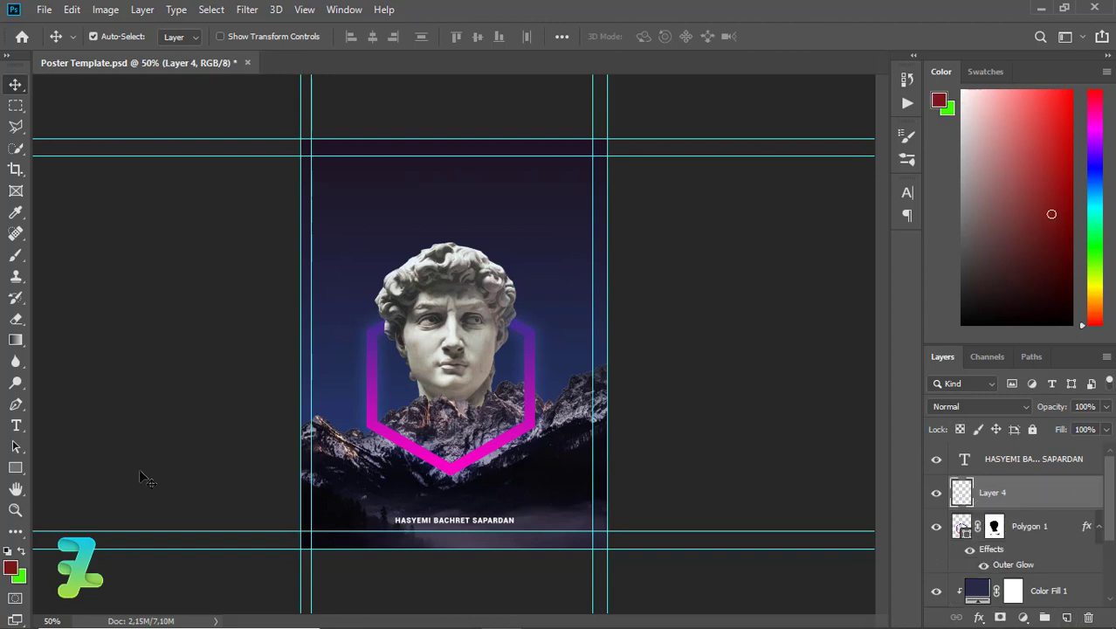
click(16, 468)
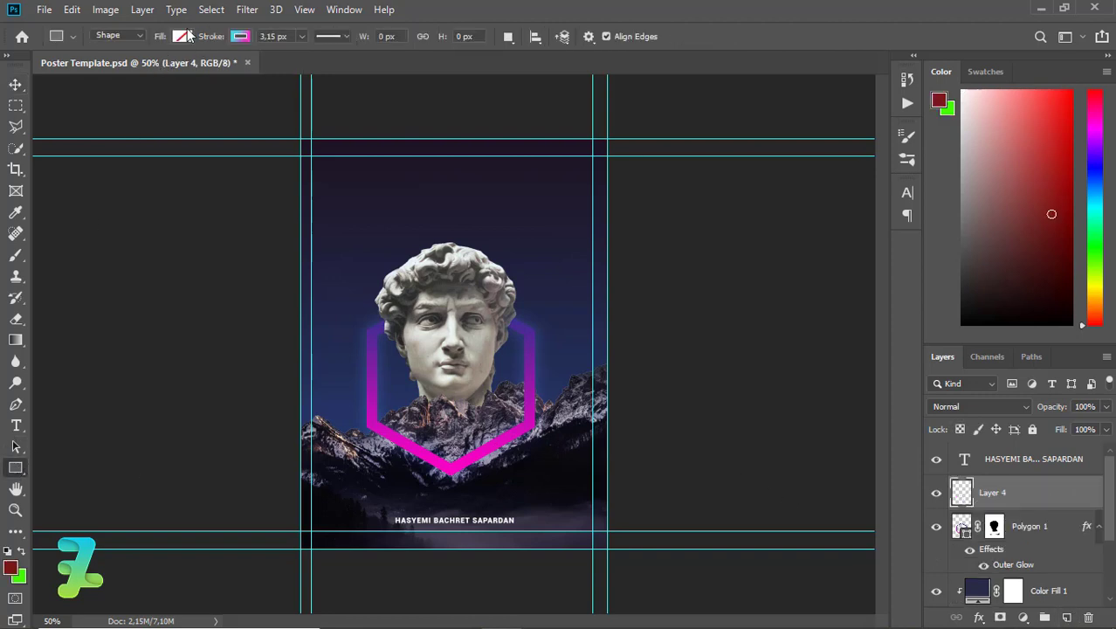
click(182, 37)
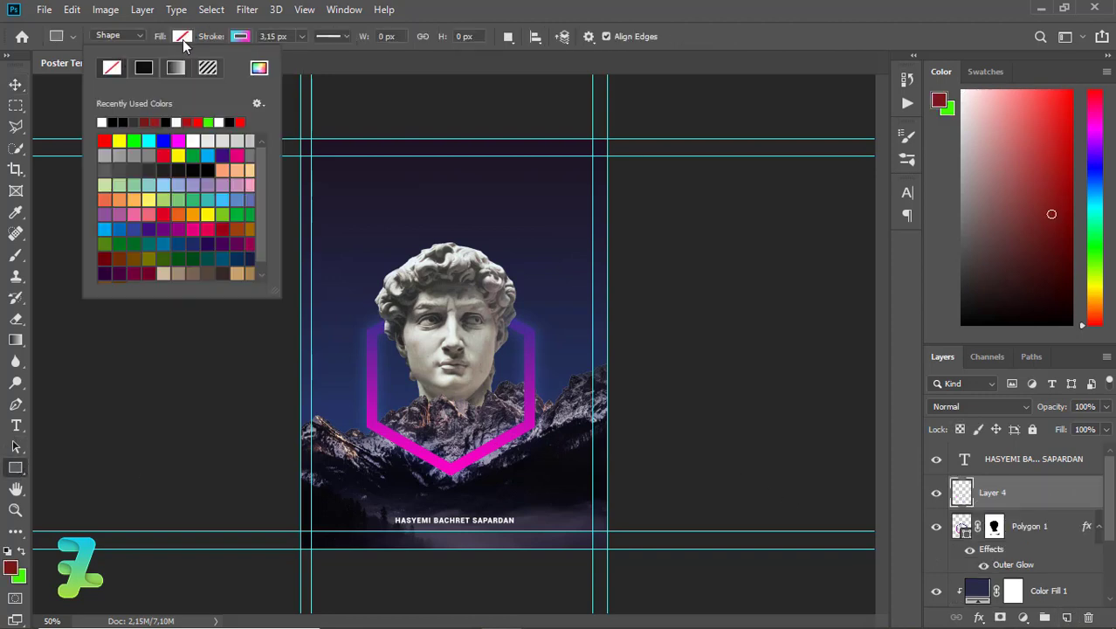
click(177, 67)
click(241, 157)
click(239, 36)
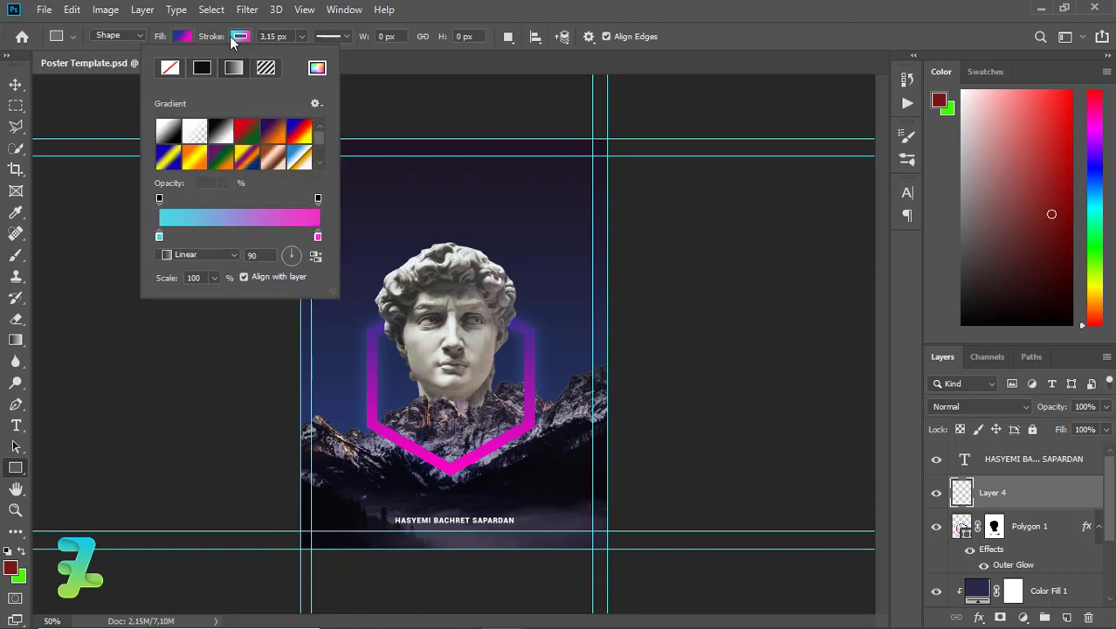
click(169, 67)
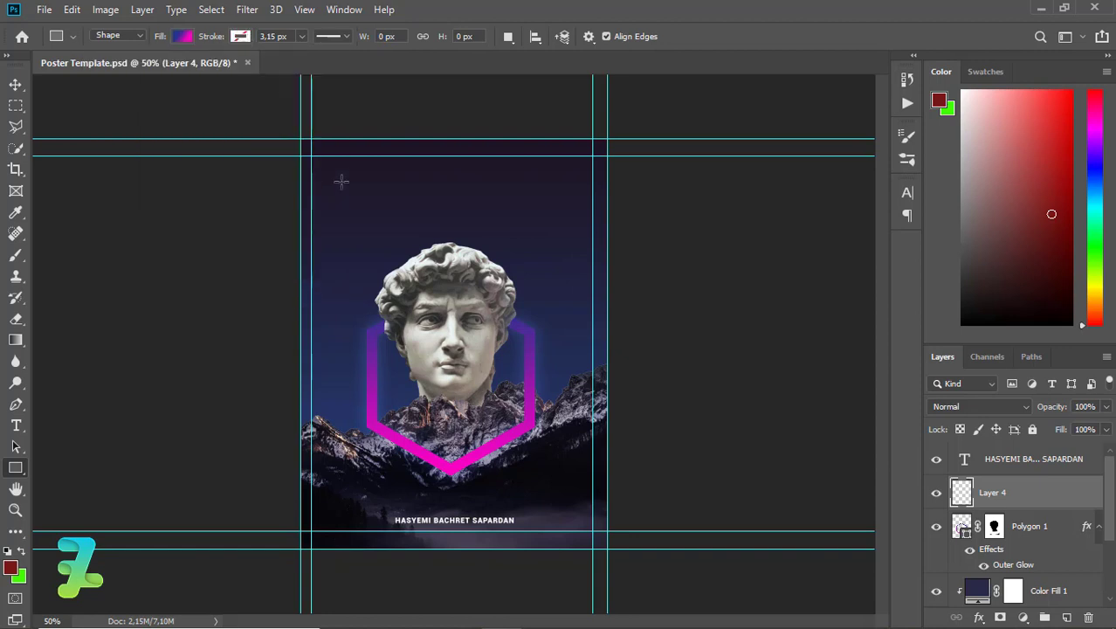
drag(341, 182, 348, 258)
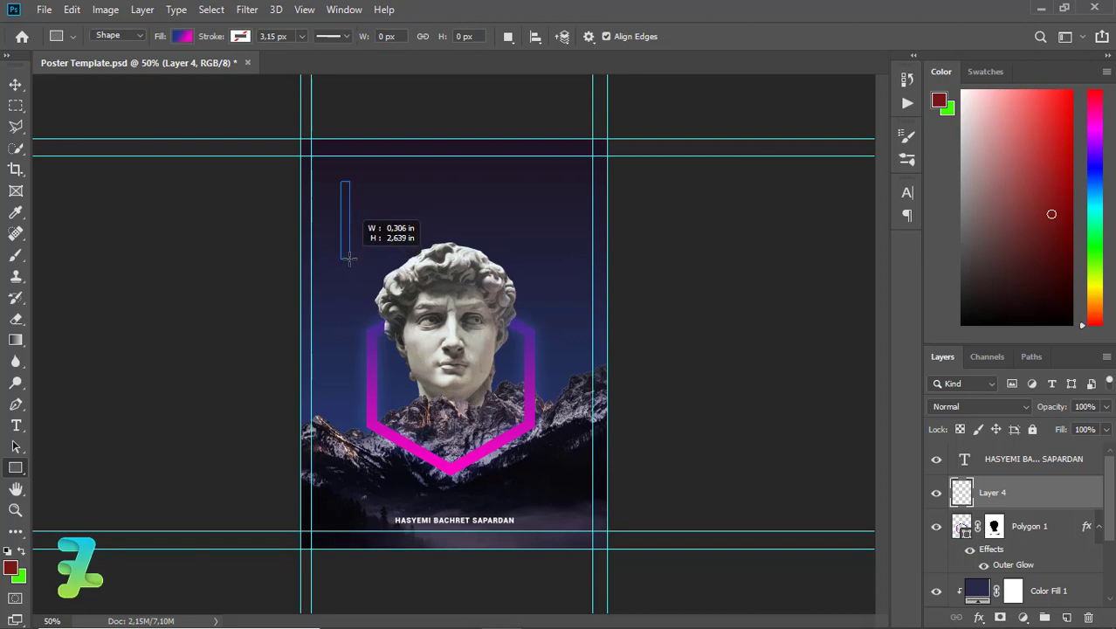
drag(349, 259, 351, 259)
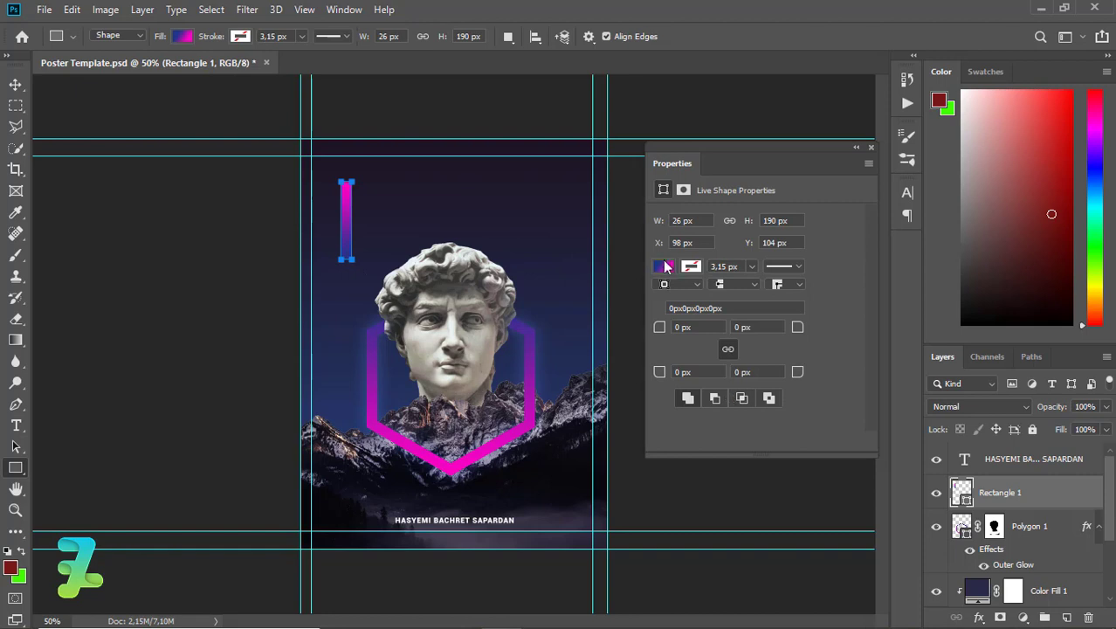
click(664, 268)
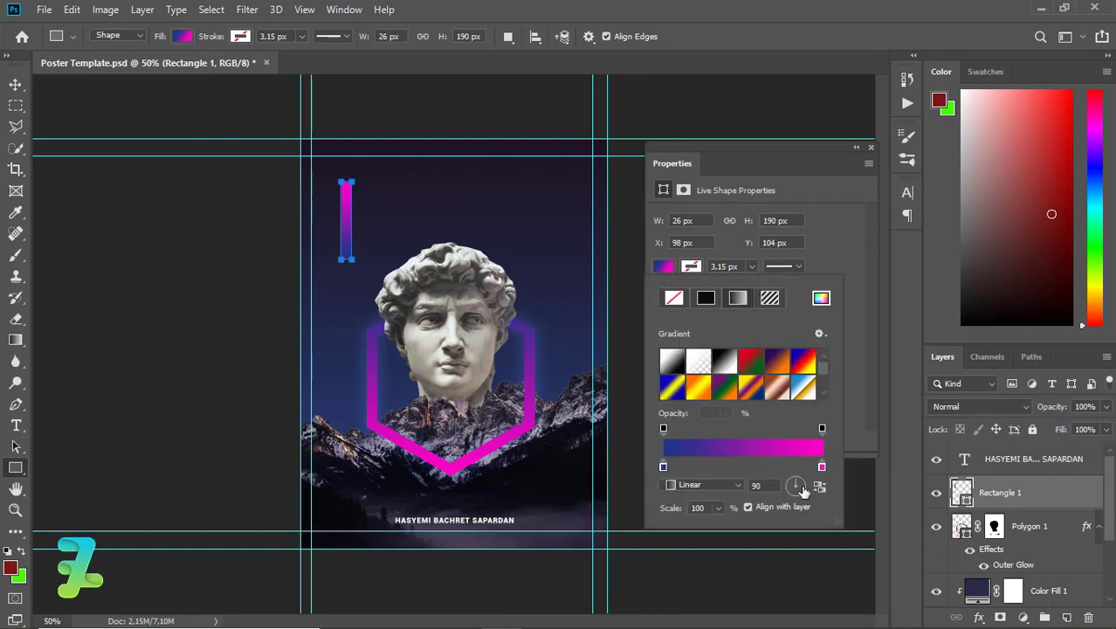
click(869, 150)
Rotate the bar to -60° and place it under the hexagon's lower left
key(v)
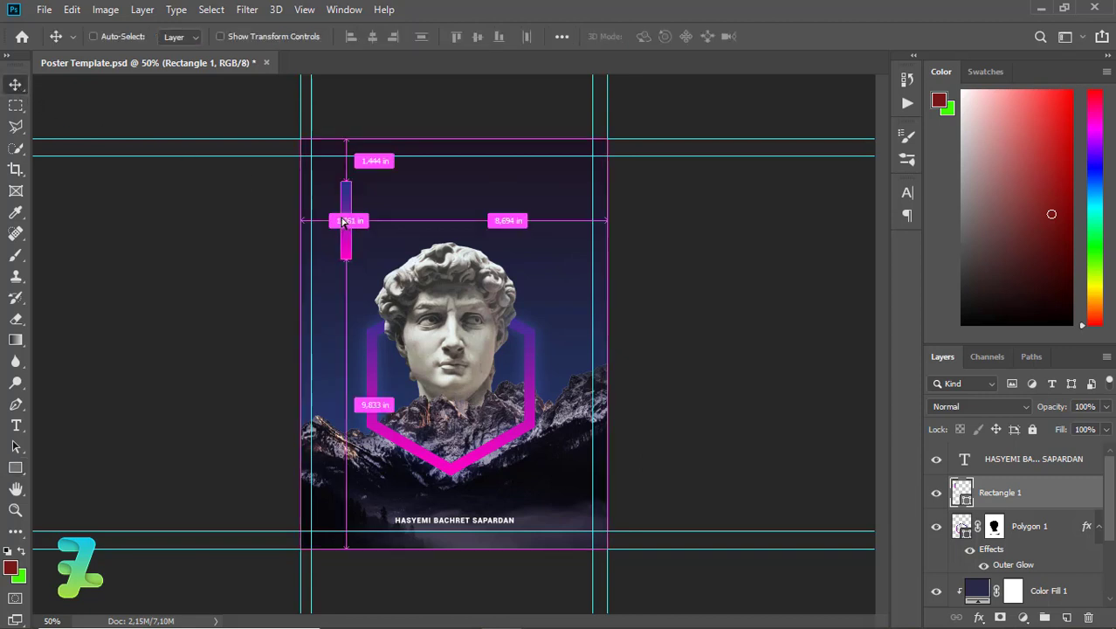
mouse_move(343, 221)
mouse_down()
mouse_move(361, 463)
mouse_move(346, 449)
mouse_up()
key(ctrl+t)
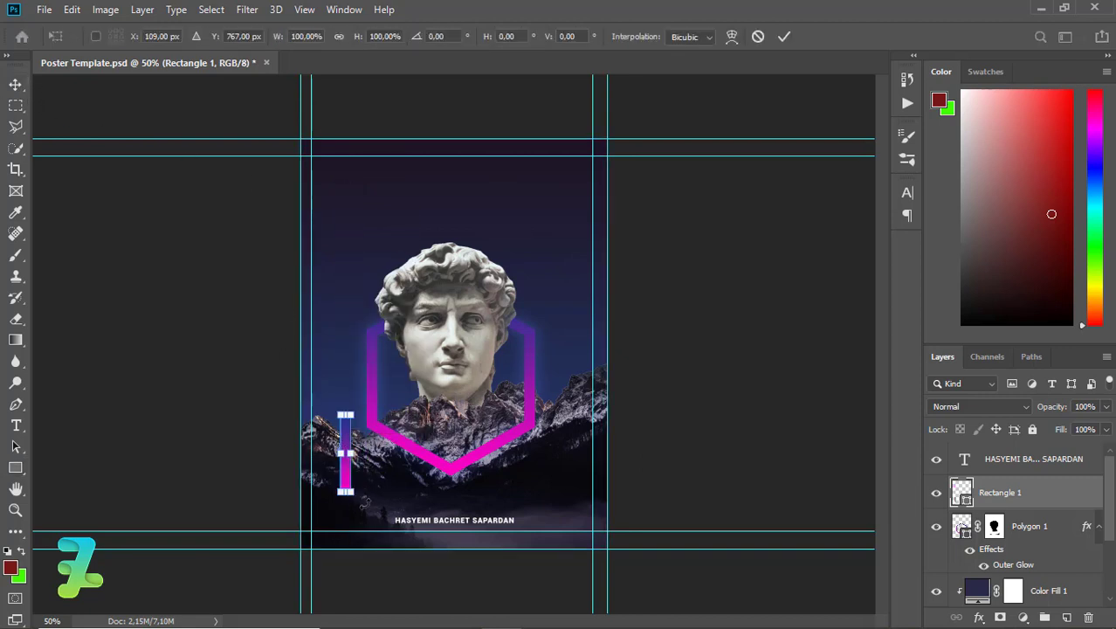
drag(360, 500, 420, 469)
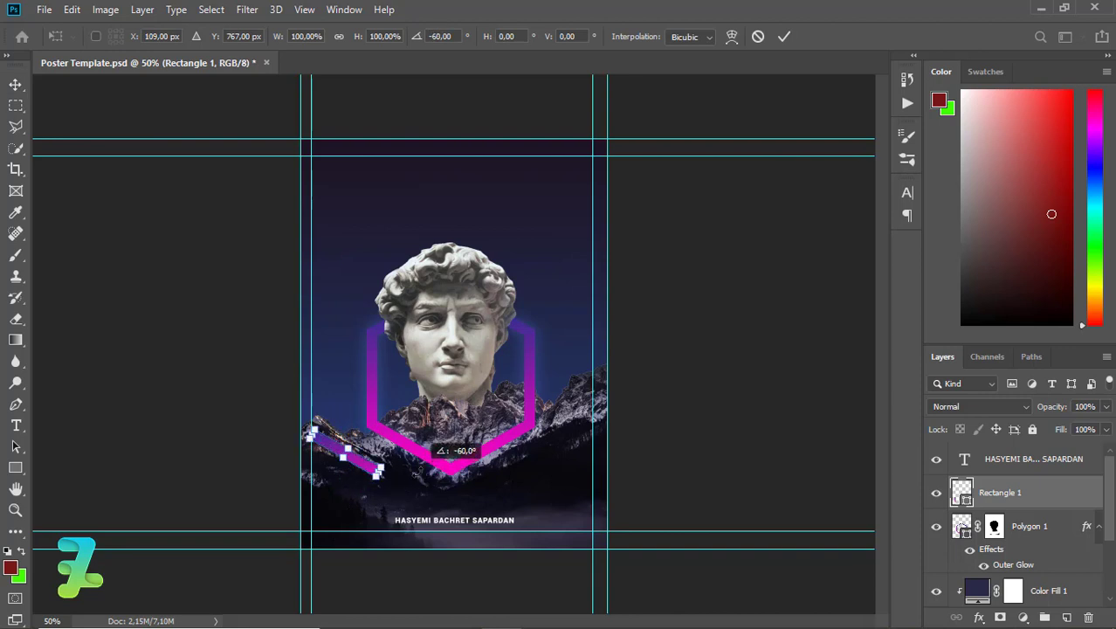
key(Return)
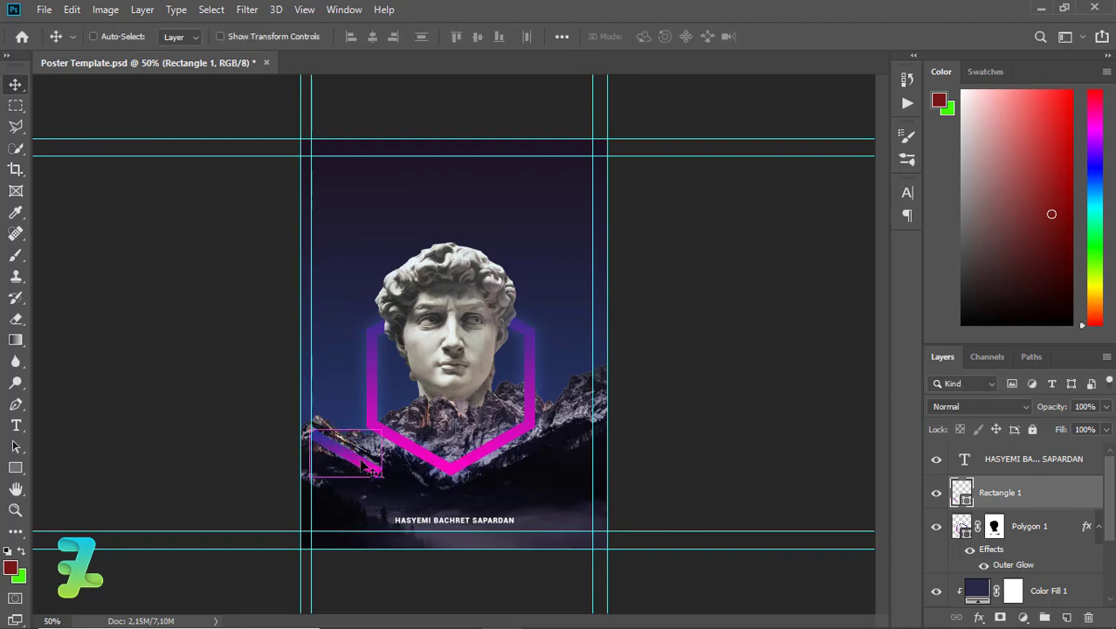
drag(363, 461, 400, 483)
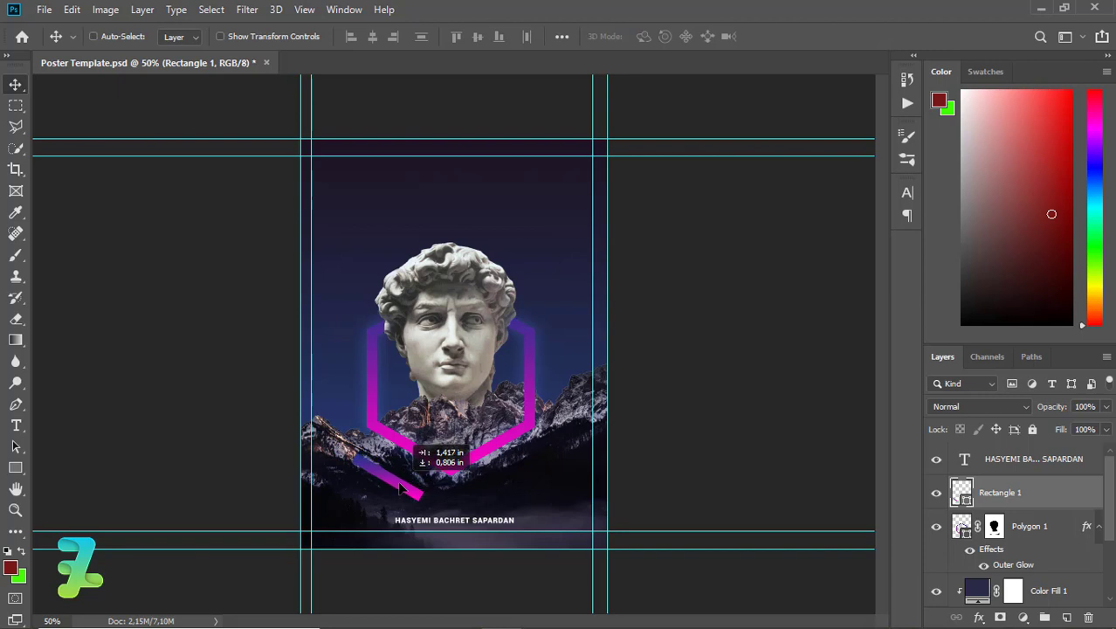
Duplicate the bar, flip the copy horizontally and position it to form a V
key(ctrl+j)
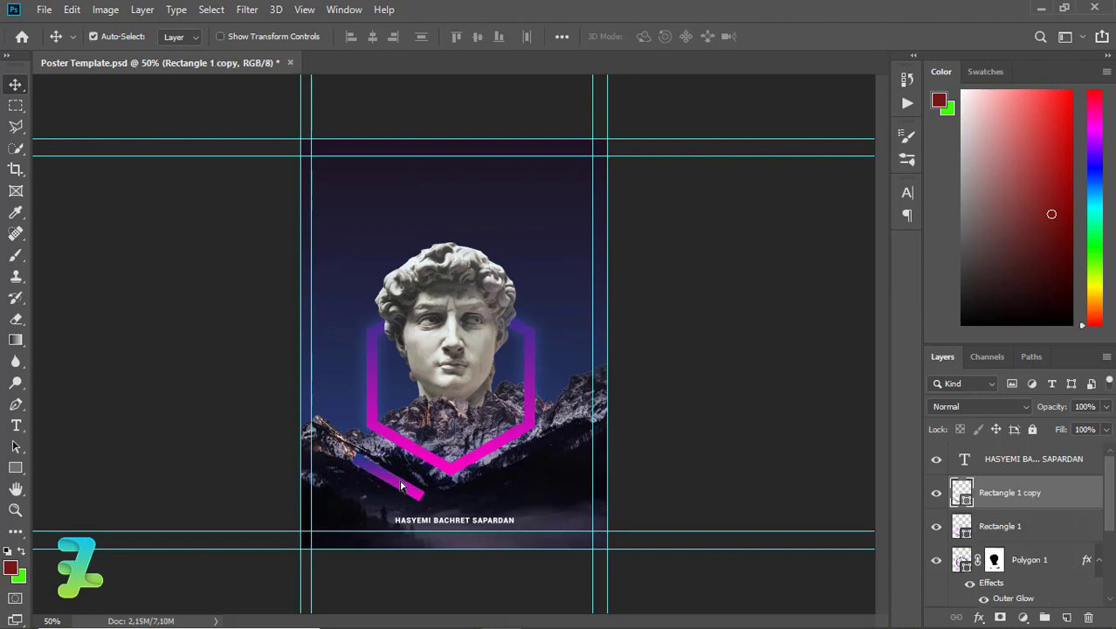
drag(401, 486, 485, 488)
click(72, 10)
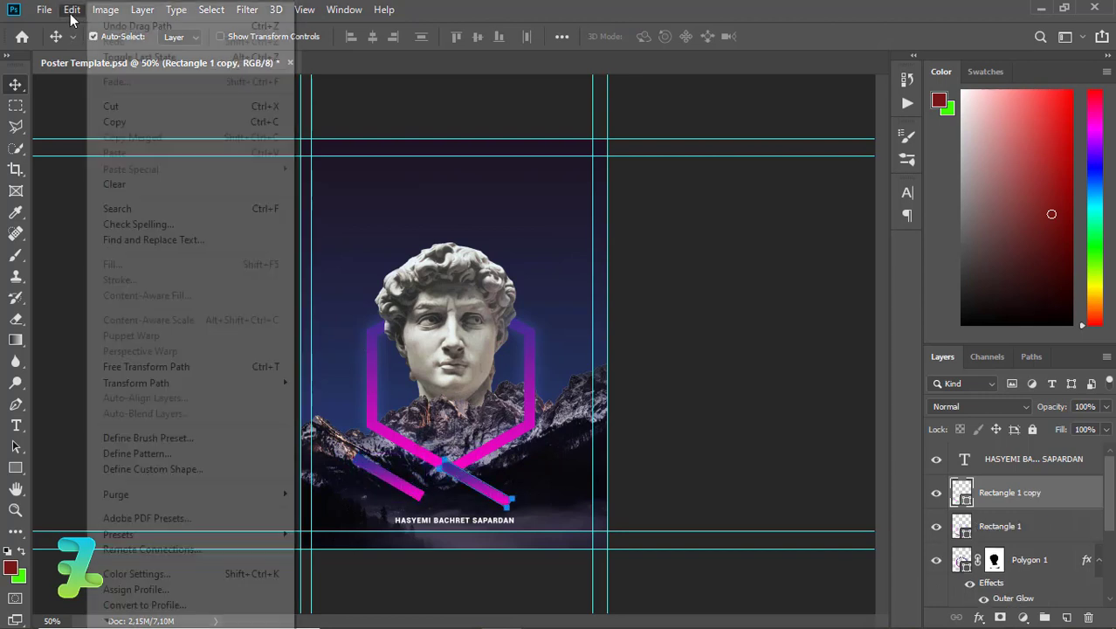
click(349, 564)
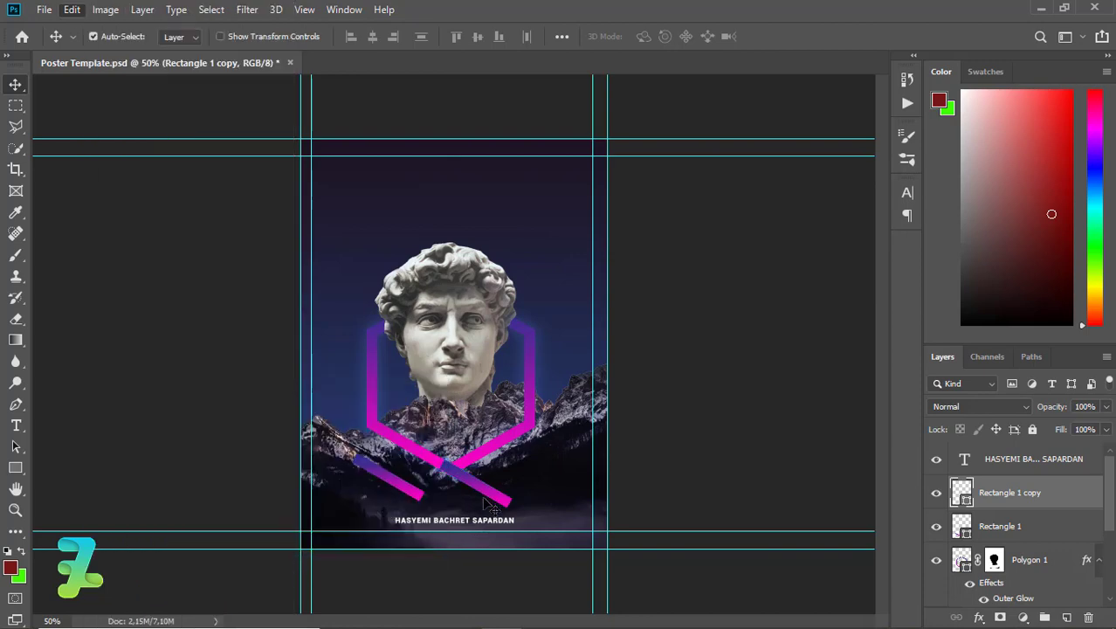
mouse_move(486, 503)
mouse_down()
mouse_move(512, 481)
mouse_move(468, 485)
mouse_move(528, 542)
mouse_up()
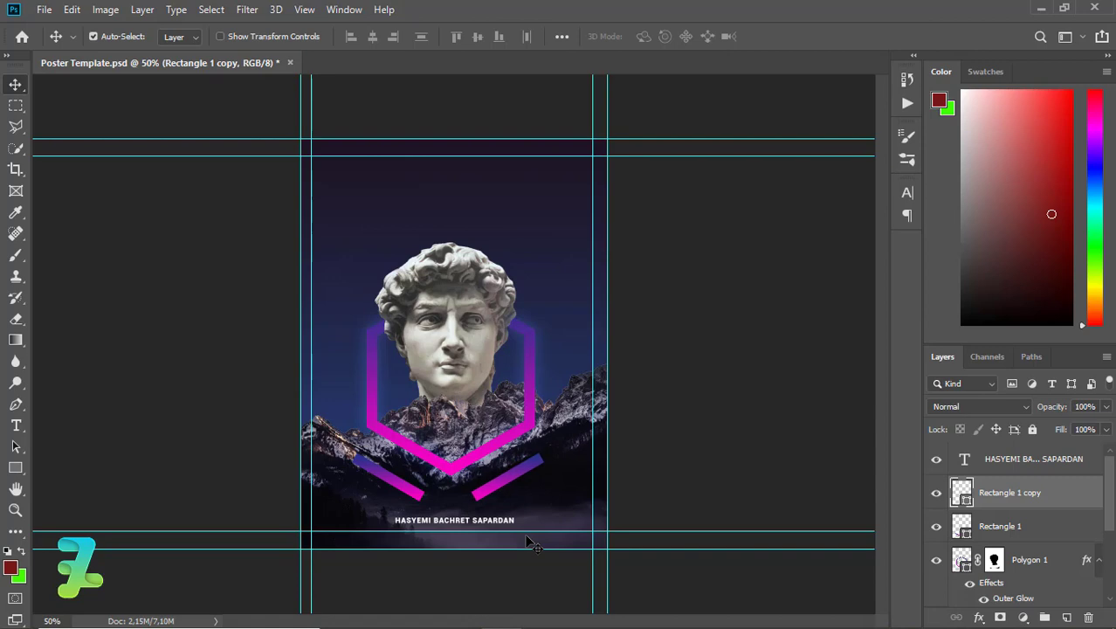
Copy Polygon 1's layer style and paste it onto Rectangle 1 and Rectangle 1 copy
right_click(1060, 564)
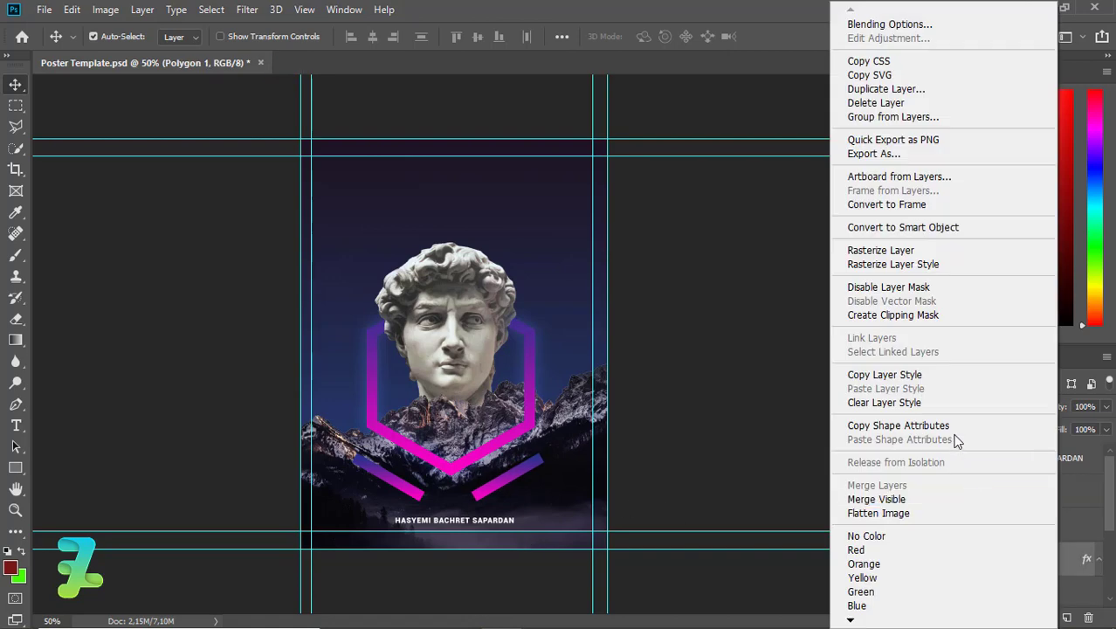
click(917, 377)
right_click(1044, 524)
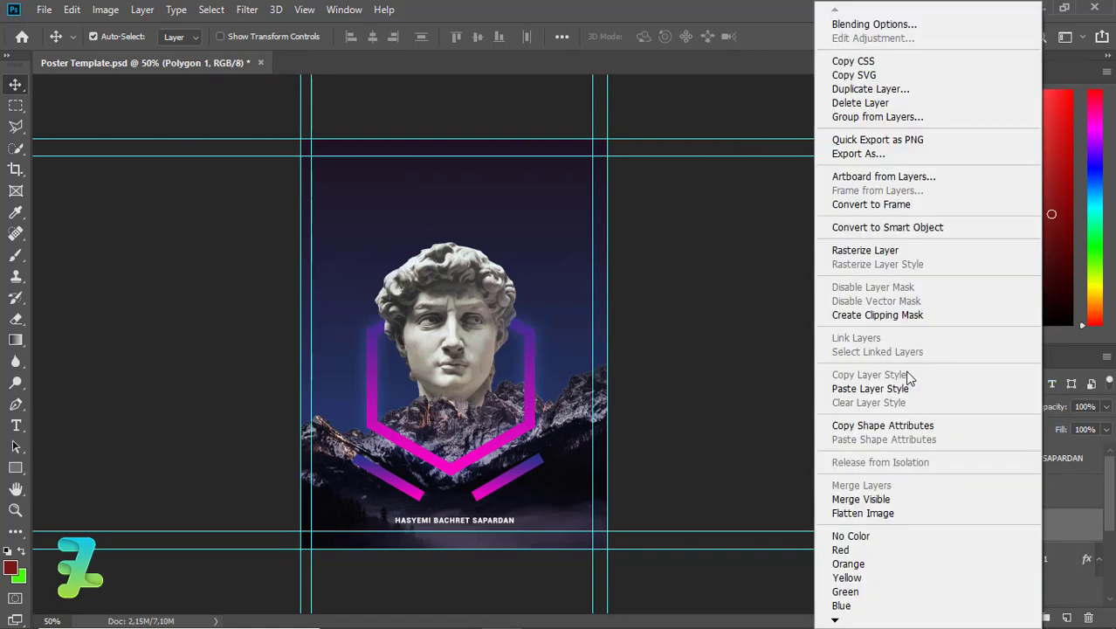
click(888, 393)
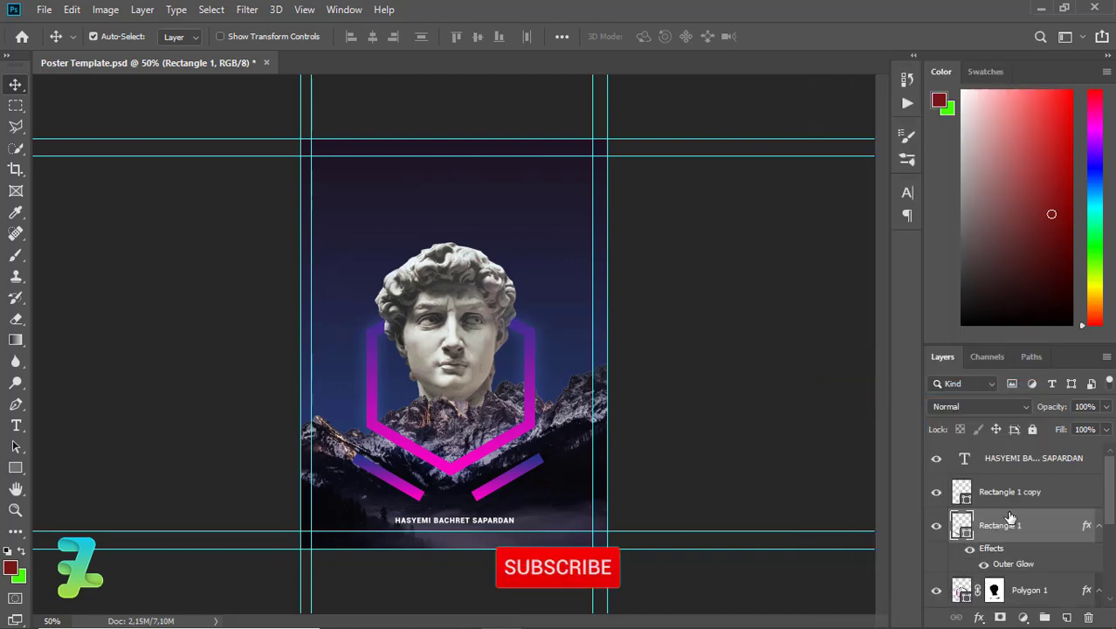
click(1050, 493)
right_click(1049, 489)
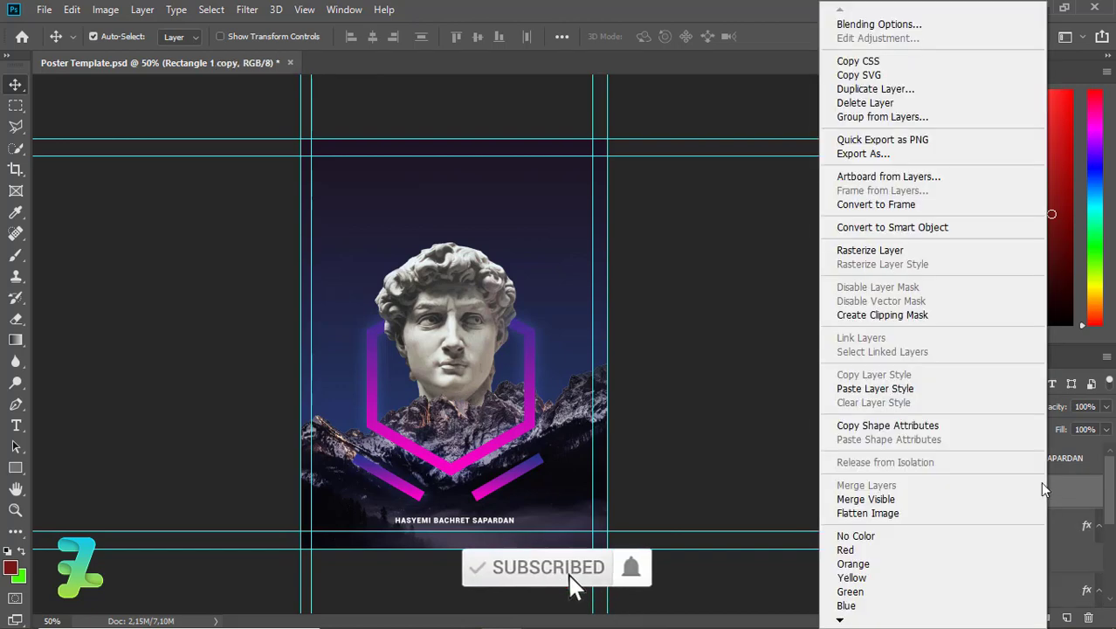
click(909, 391)
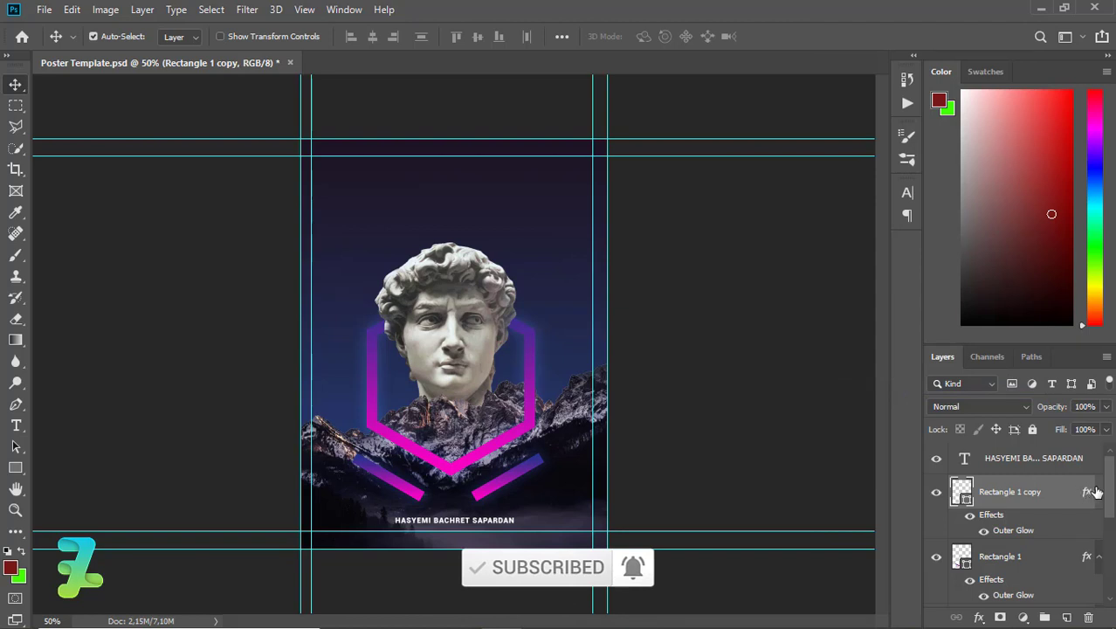
scroll(1113, 491, down, 2)
scroll(1114, 490, down, 2)
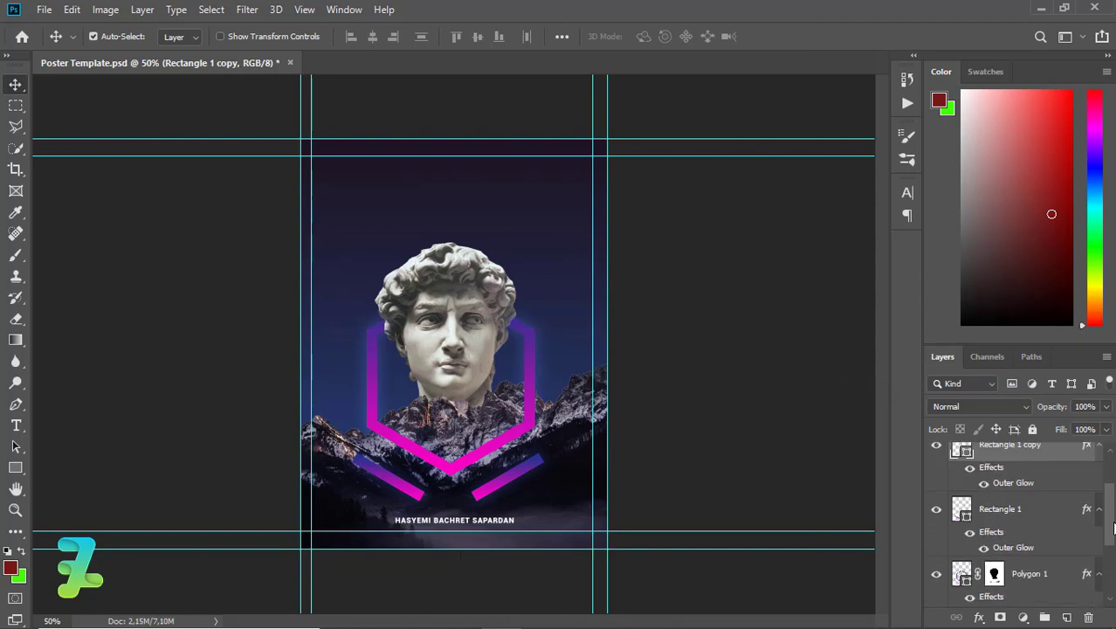
scroll(1113, 491, down, 2)
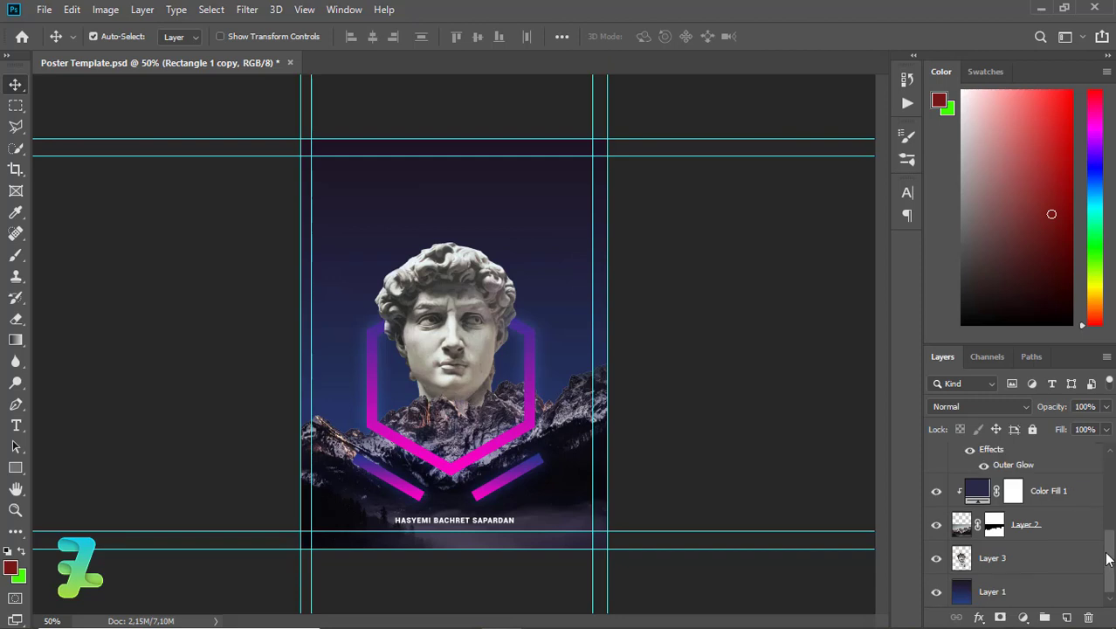
scroll(1103, 524, up, 3)
scroll(1102, 524, up, 1)
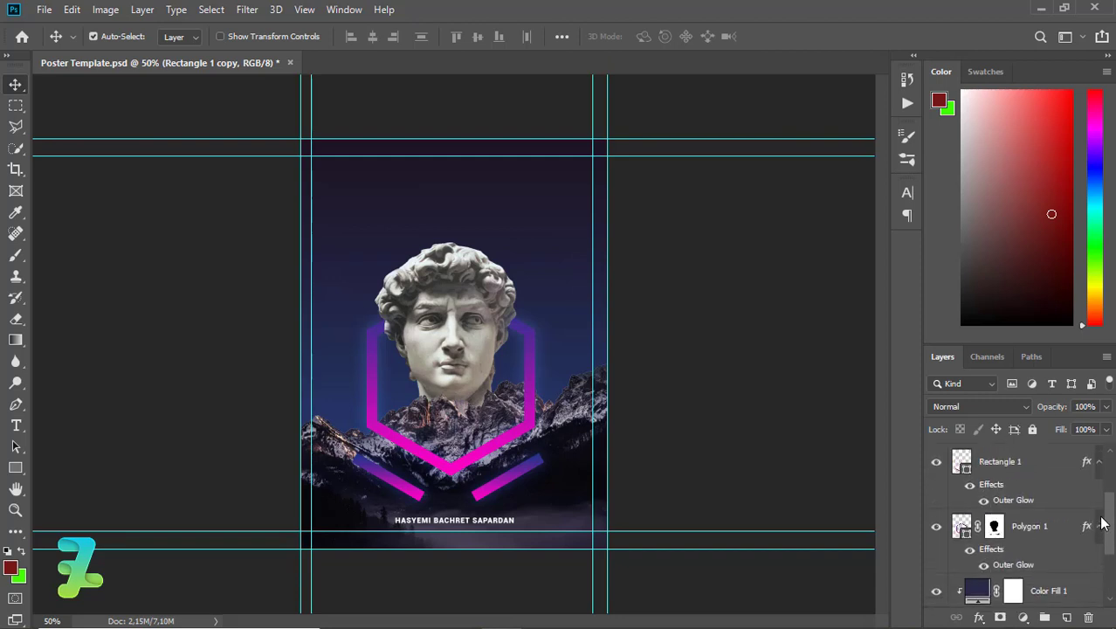
scroll(1103, 489, up, 1)
scroll(1105, 454, up, 1)
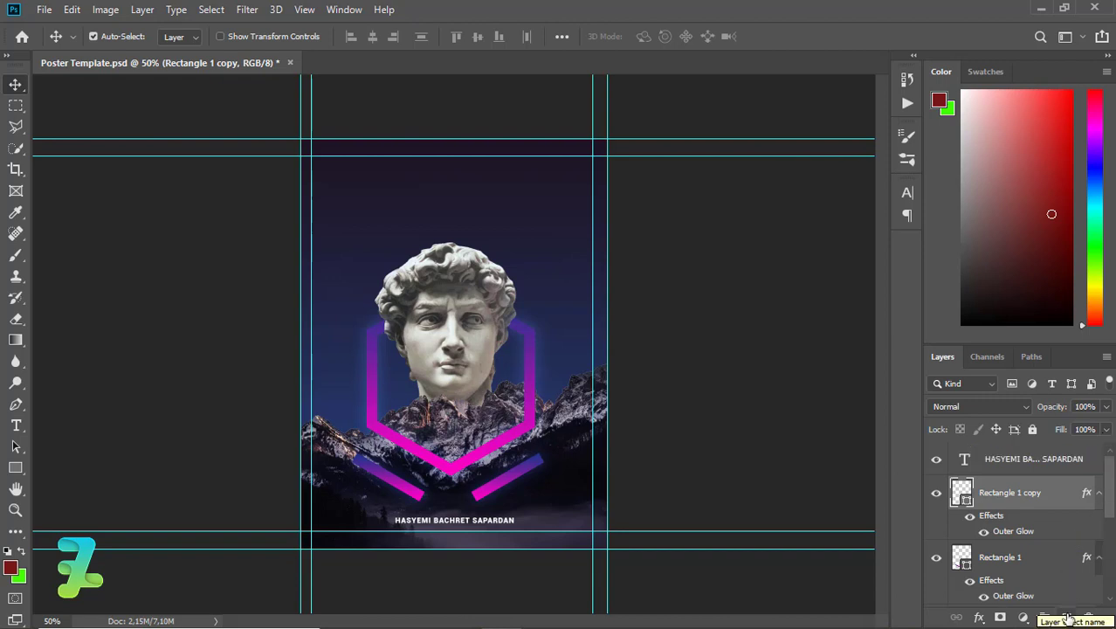
Choose the Ellipse Tool and create empty Layer 5 directly above background Layer 1
click(1067, 618)
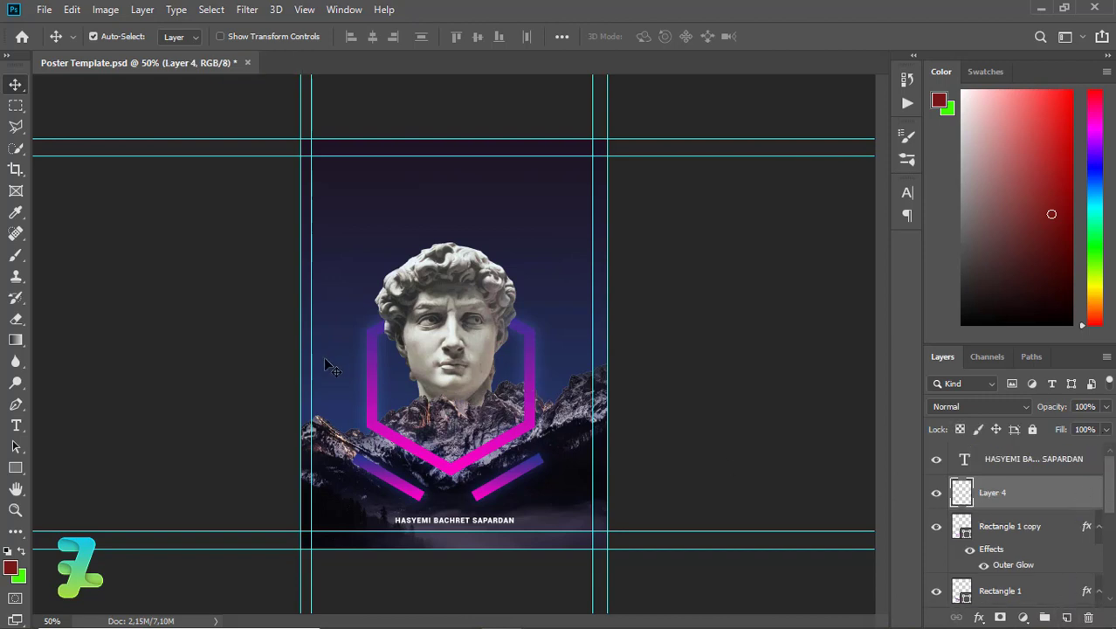
click(13, 469)
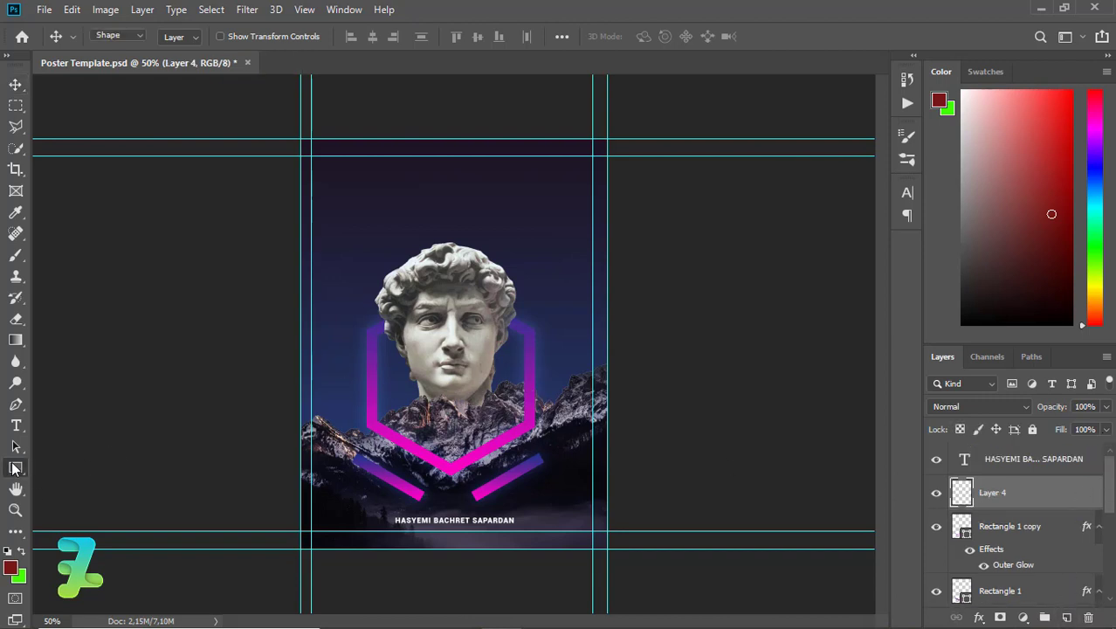
click(13, 469)
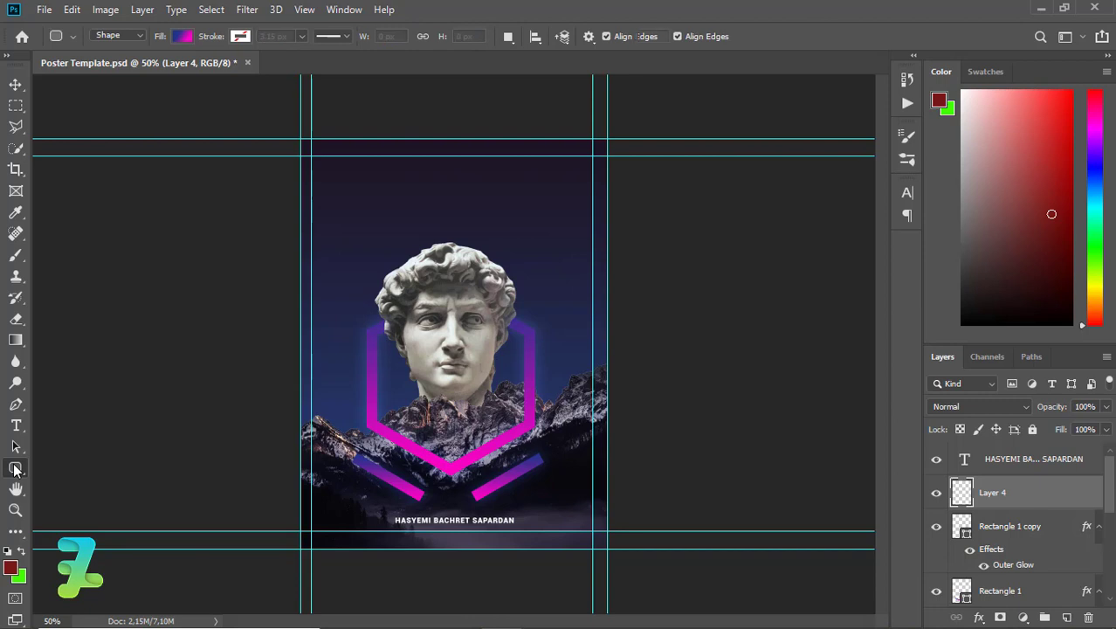
right_click(14, 469)
click(55, 501)
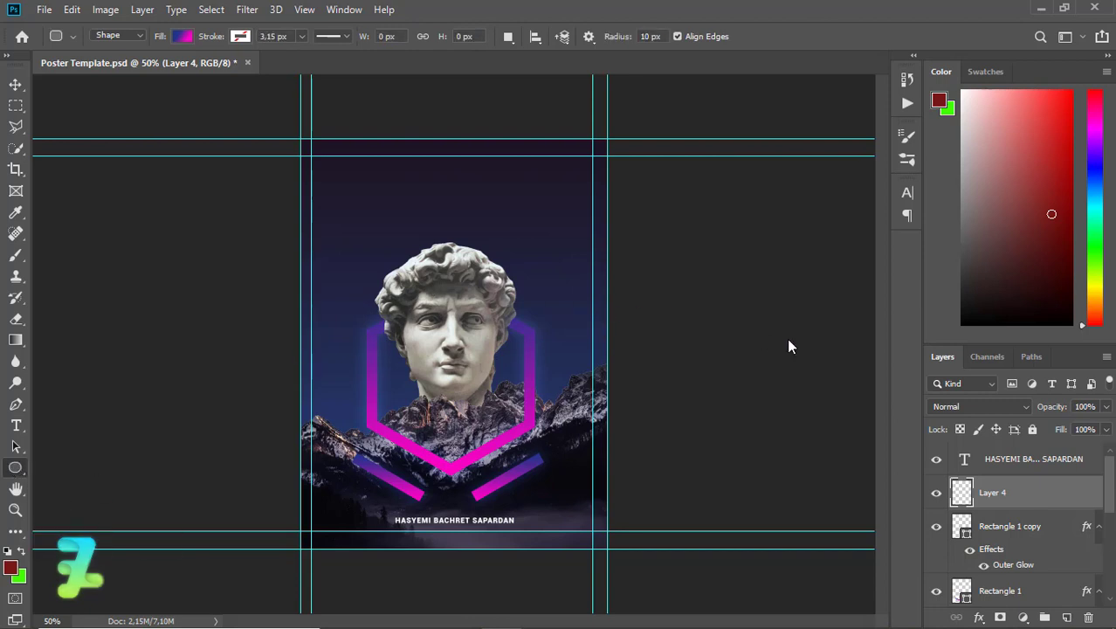
scroll(1111, 577, down, 3)
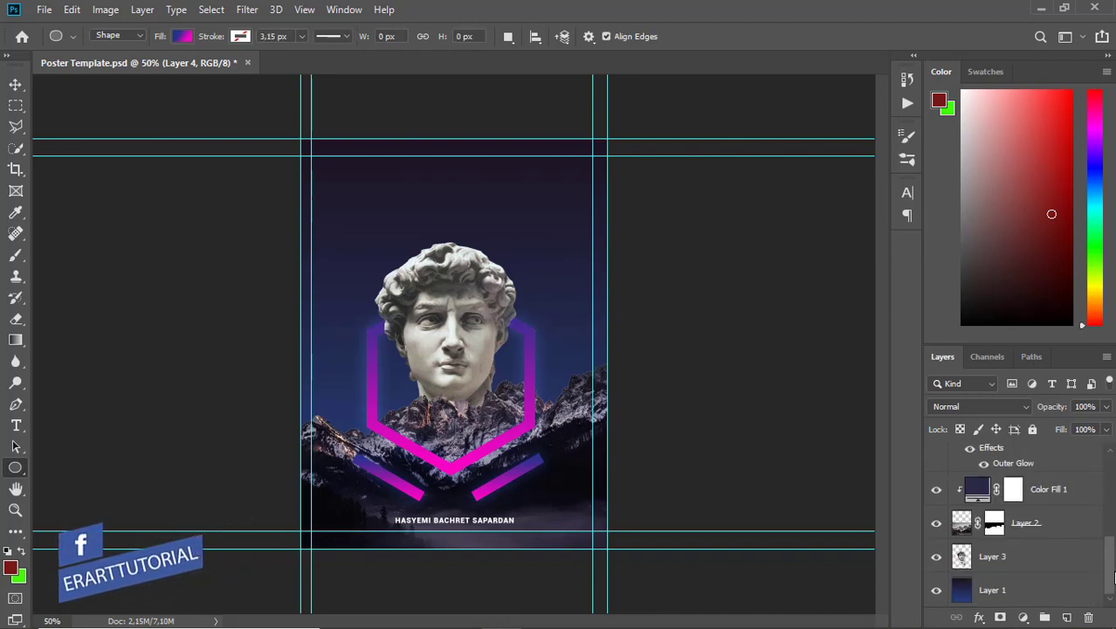
click(1042, 595)
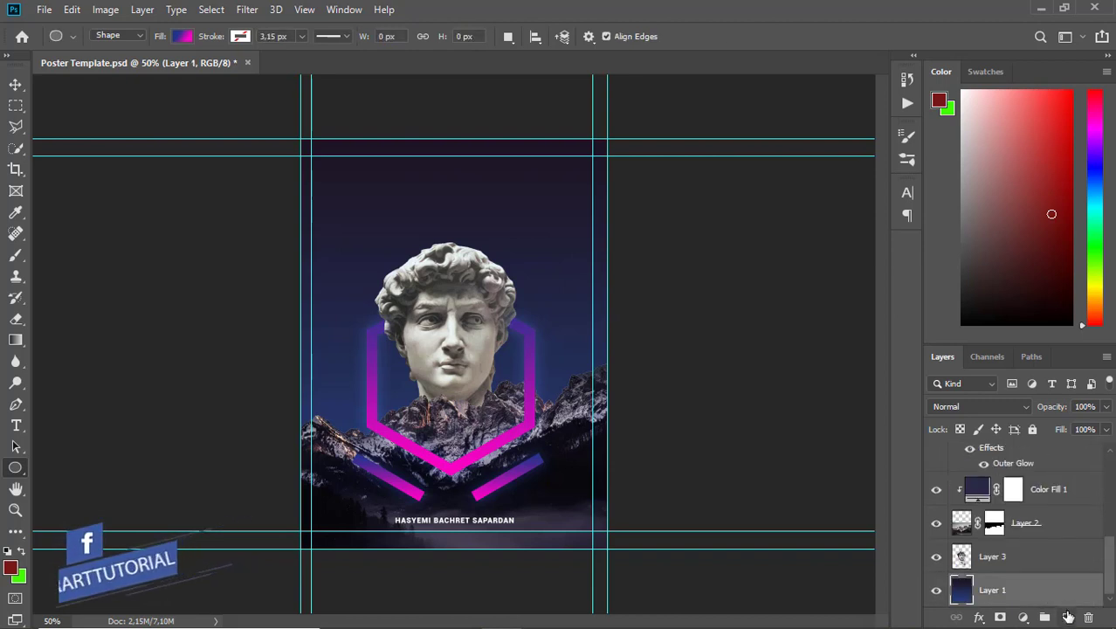
click(1066, 617)
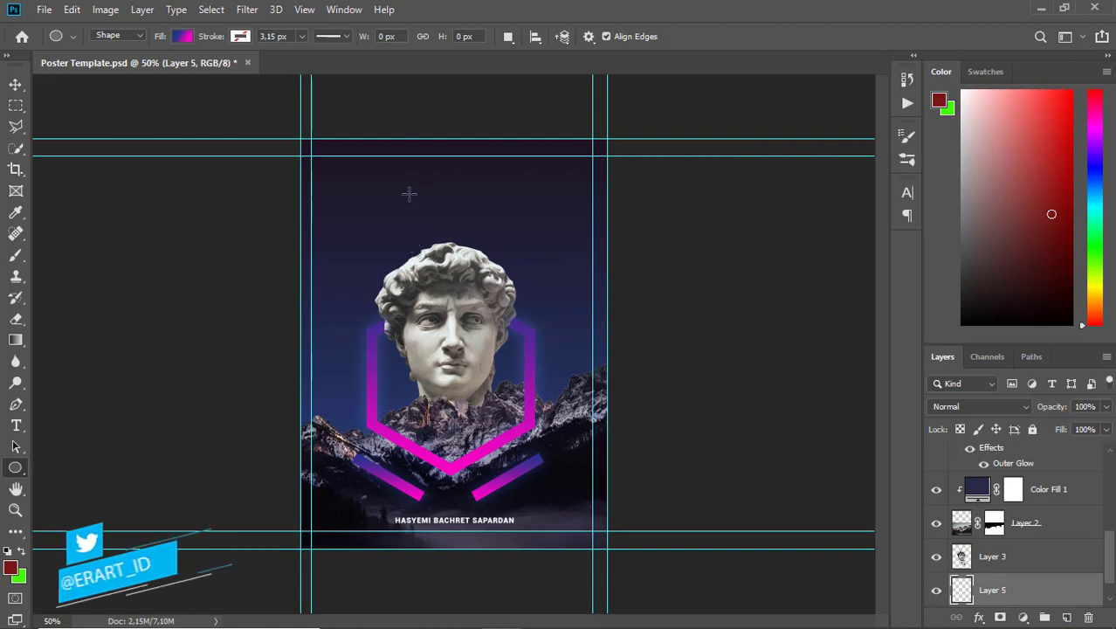
Draw a 194 px circle above the statue's head with a -90° blue-to-magenta gradient fill
drag(409, 194, 511, 273)
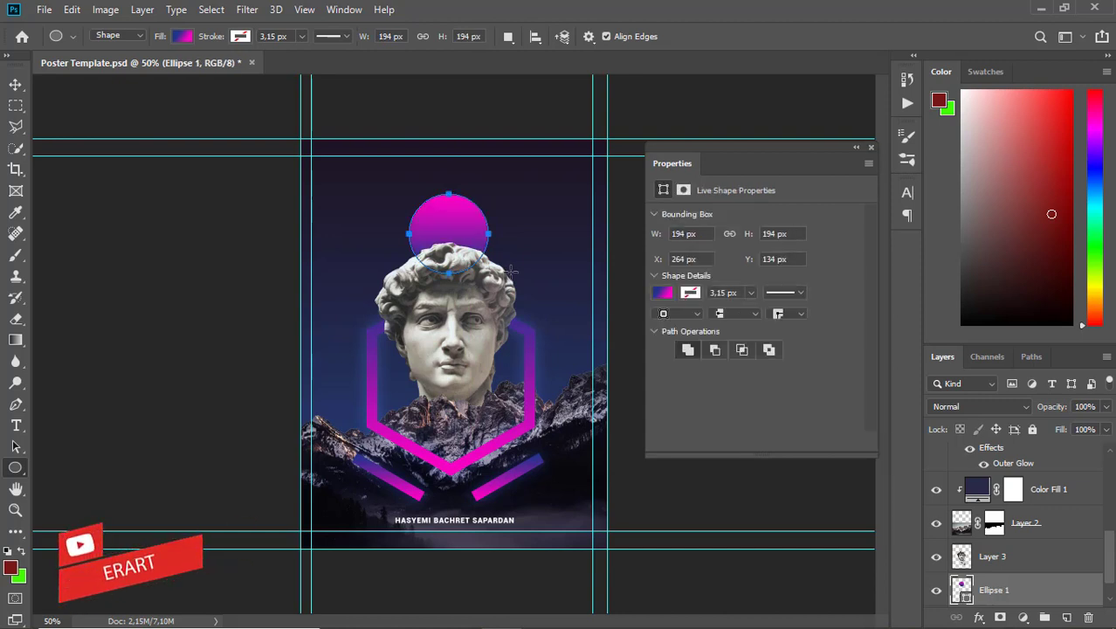
click(663, 293)
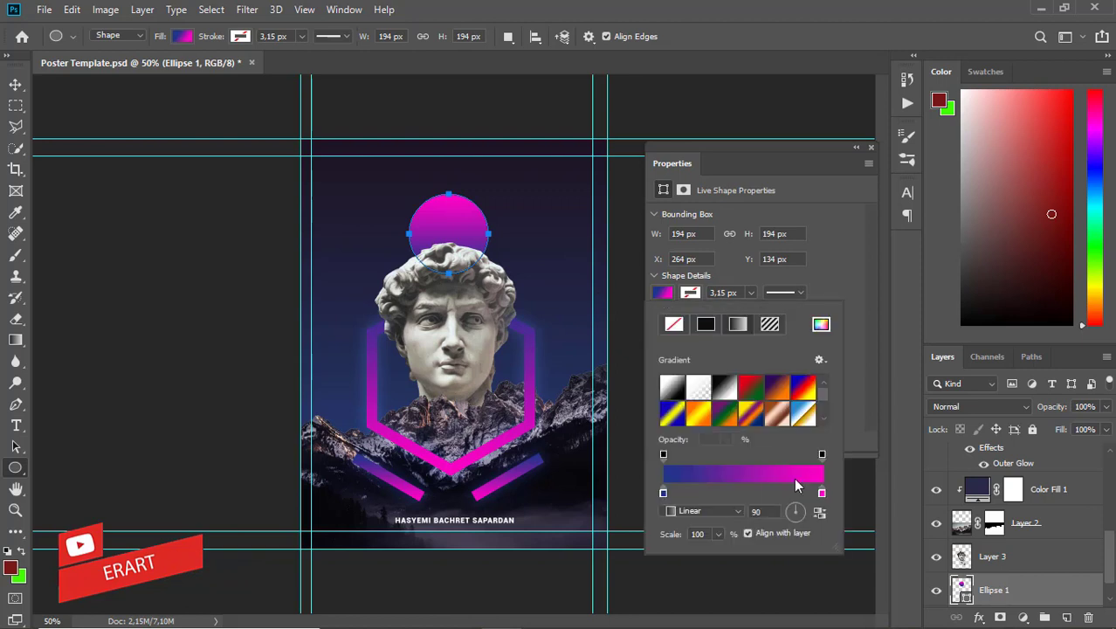
click(796, 518)
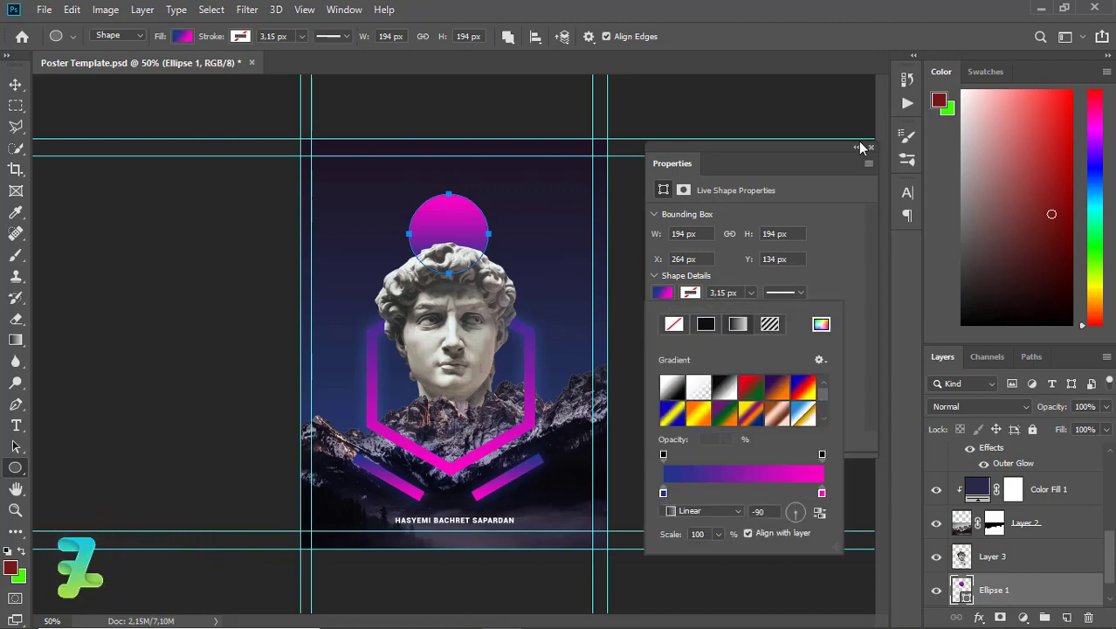
click(870, 149)
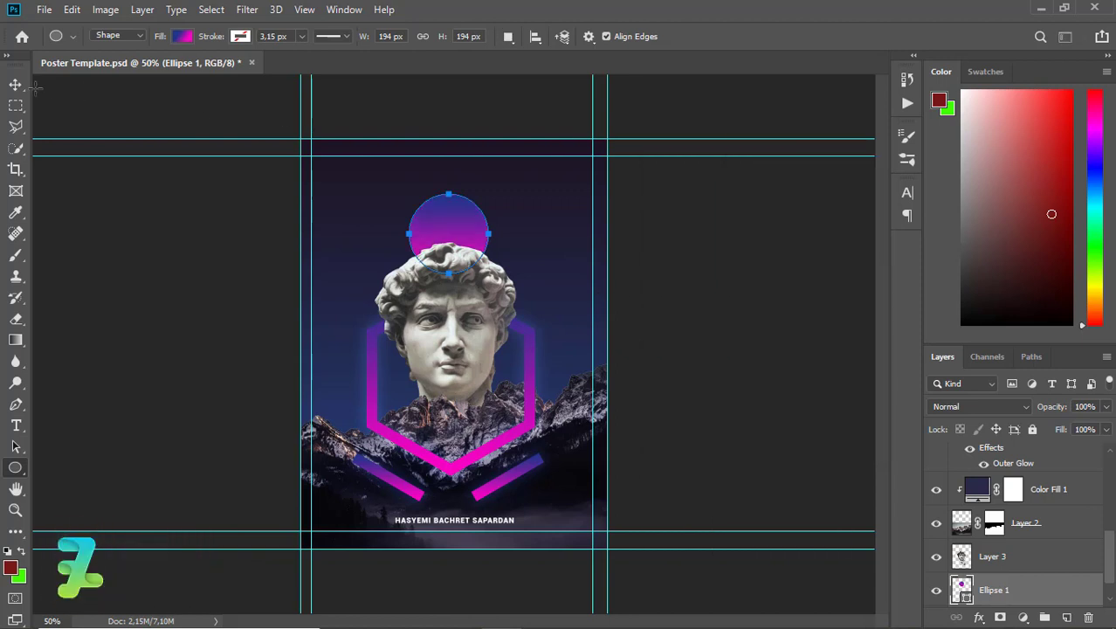
key(v)
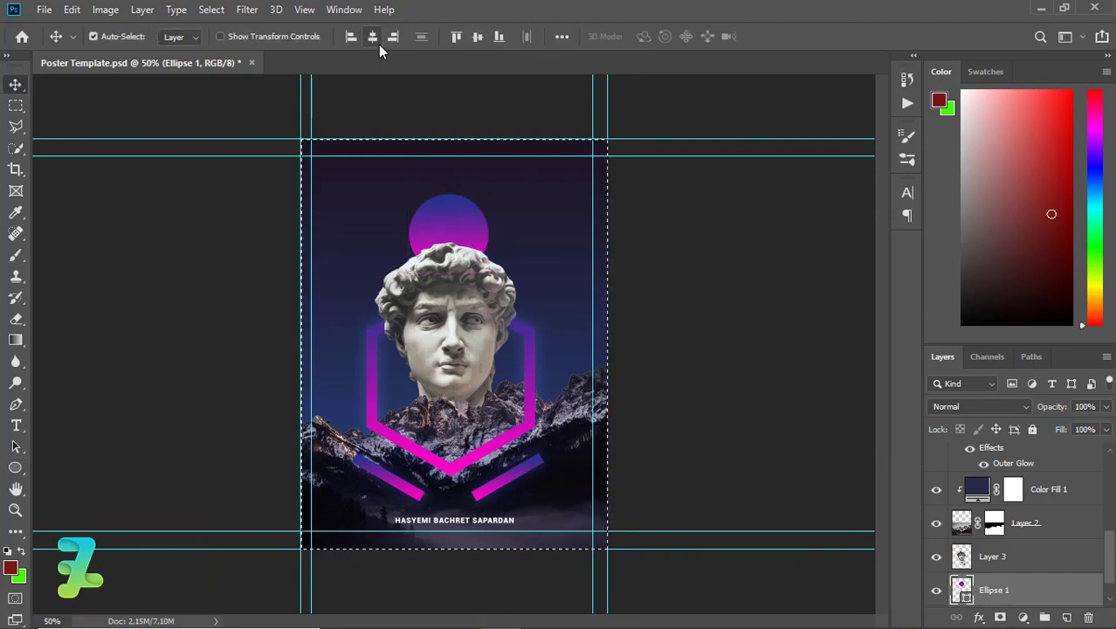
Raise the gradient circle Ellipse 1 slightly
drag(462, 228, 461, 209)
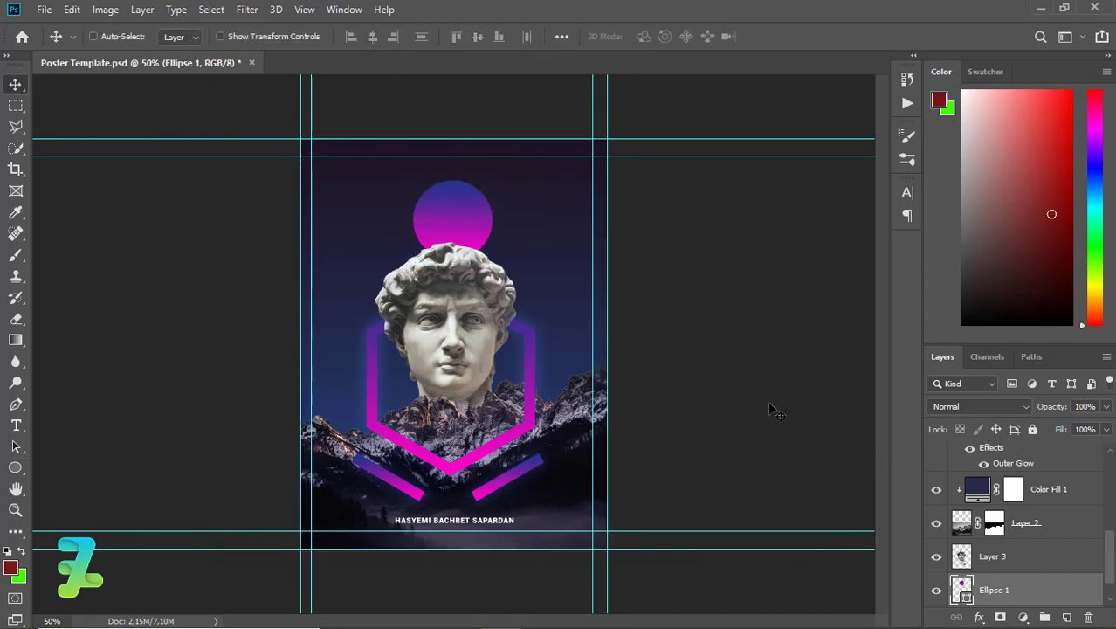
click(961, 555)
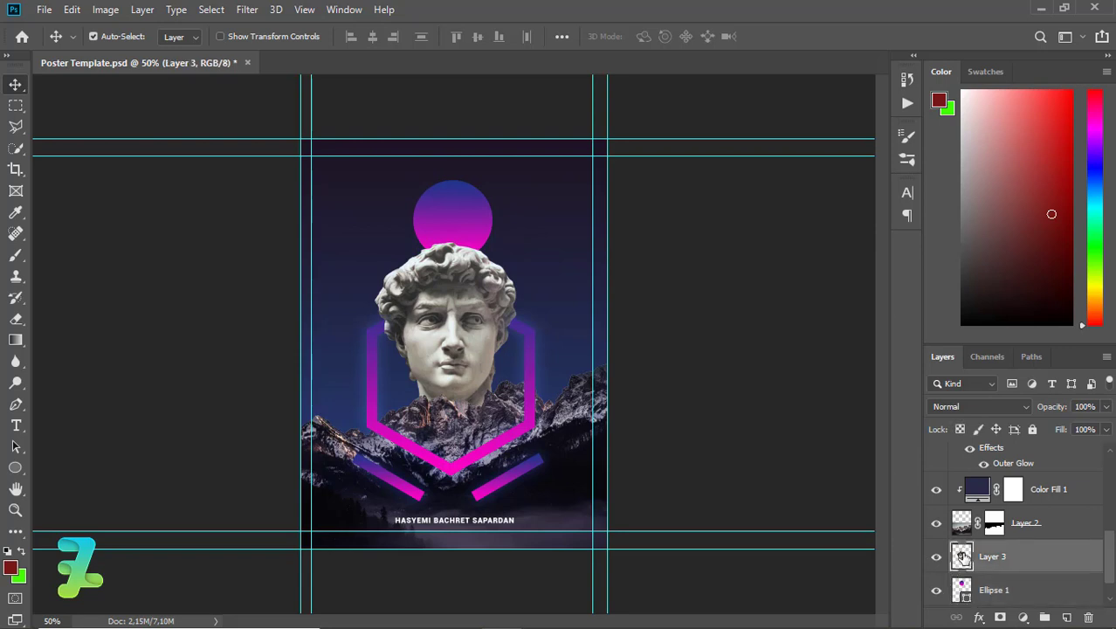
drag(1101, 556, 1098, 497)
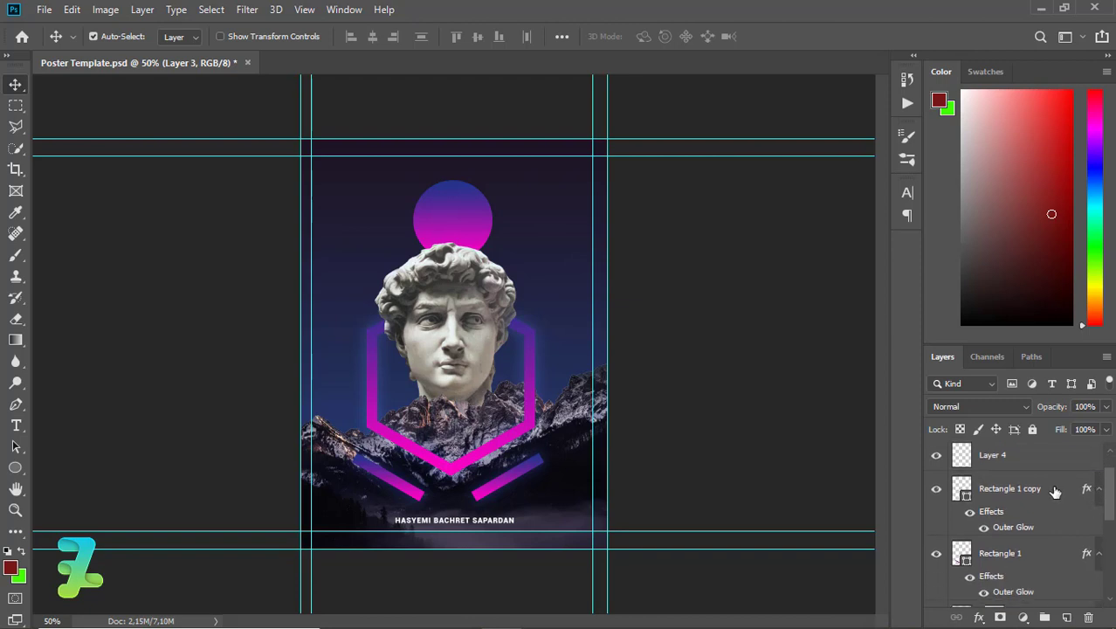
Move the statue Layer 3 up and slightly right so its curls overlap the circle
click(1055, 491)
scroll(1049, 506, down, 2)
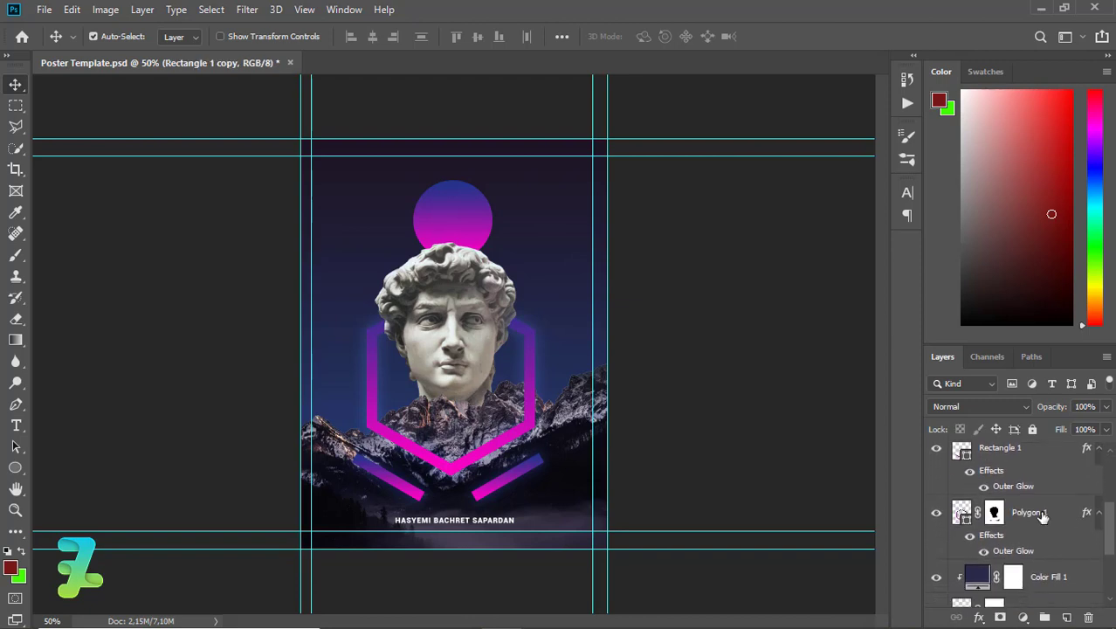
scroll(1042, 517, down, 3)
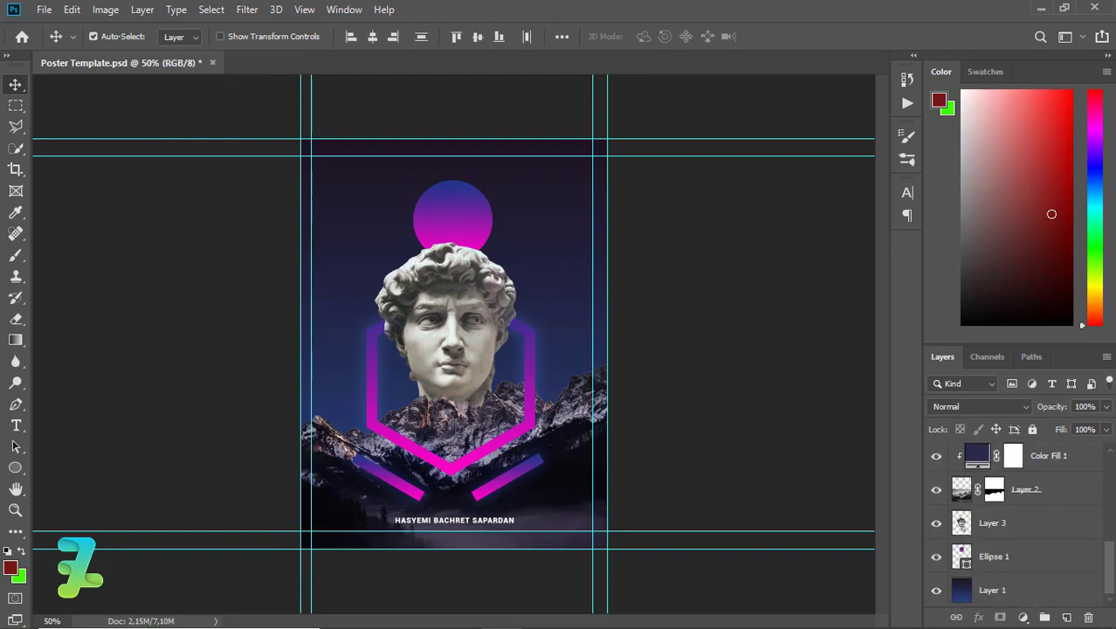
click(1040, 530)
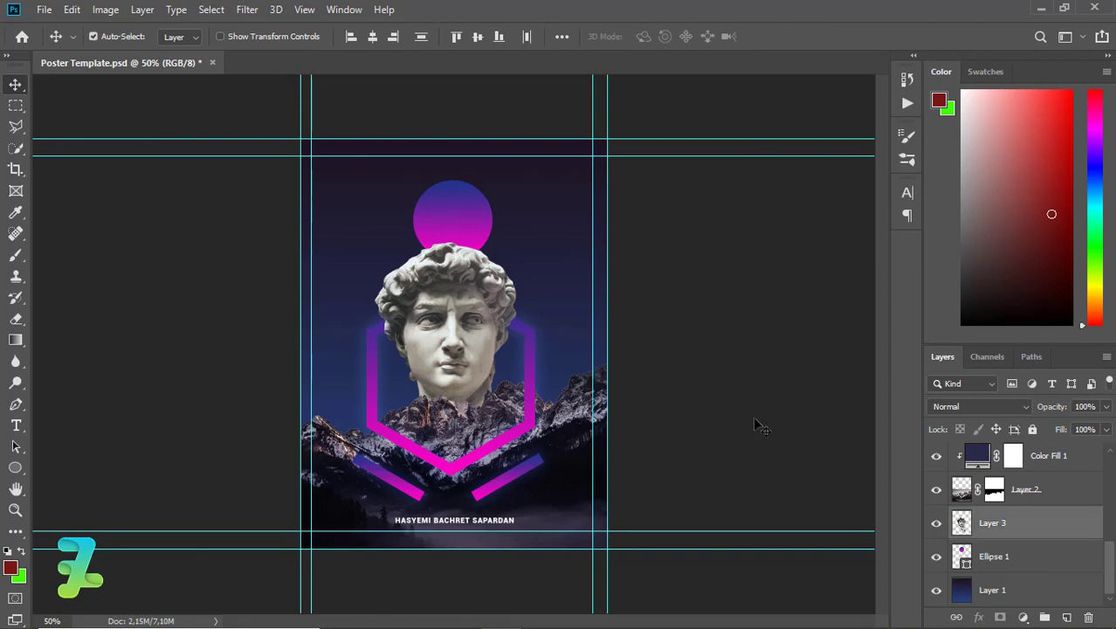
key(ctrl)
key(Right)
key(Right)
key(Right)
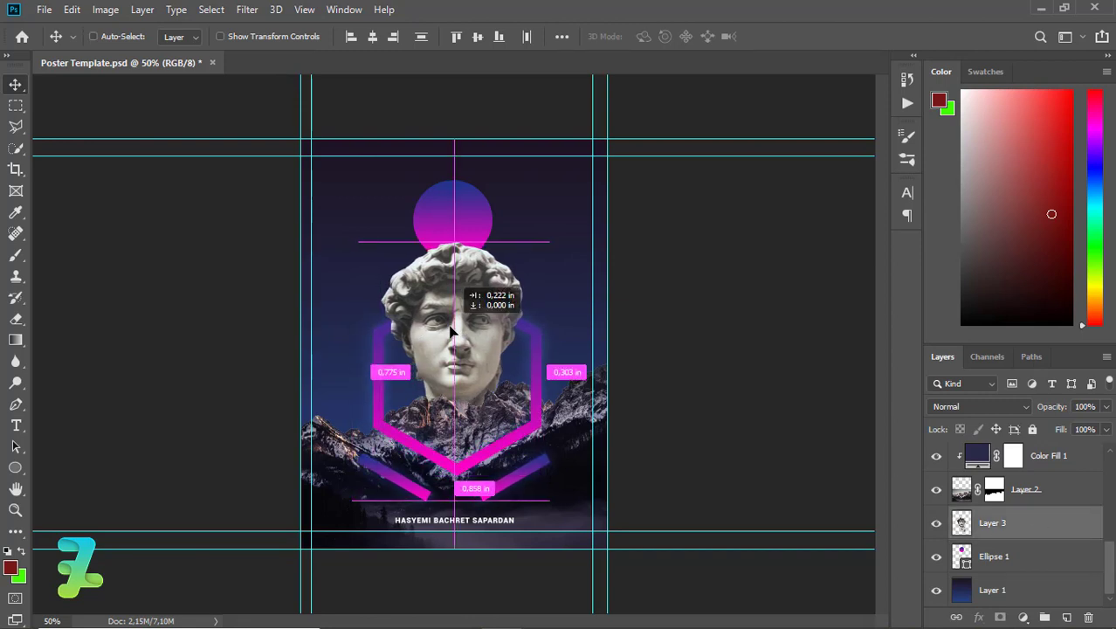
key(Right)
key(Right)
key(Right)
key(Right)
key(Right)
key(Right)
key(Right)
key(Right)
key(Right)
drag(448, 330, 452, 315)
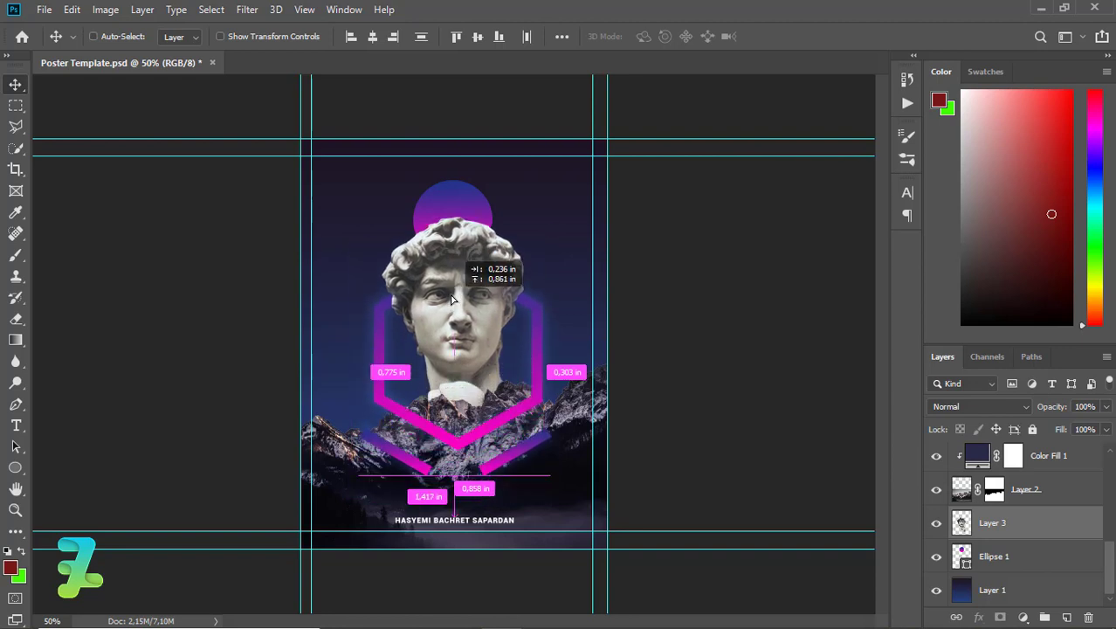
mouse_move(452, 315)
mouse_down()
mouse_move(453, 325)
mouse_move(447, 314)
mouse_up()
ctrl+click(446, 345)
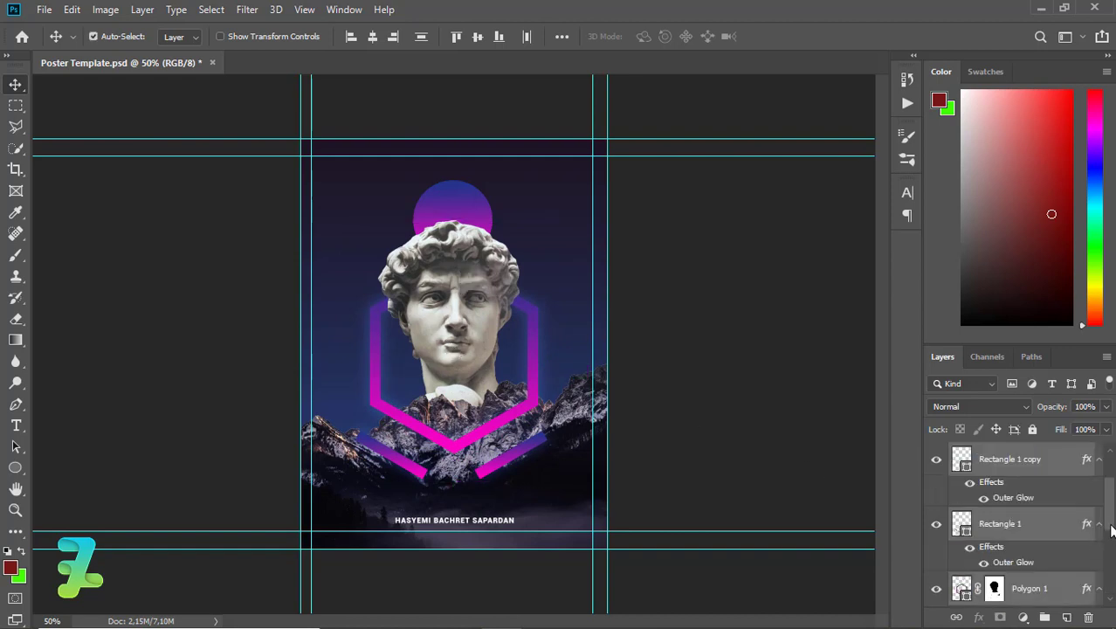
Paste the copied glow layer style onto the Ellipse 1 circle
drag(1111, 529, 1113, 599)
click(1031, 550)
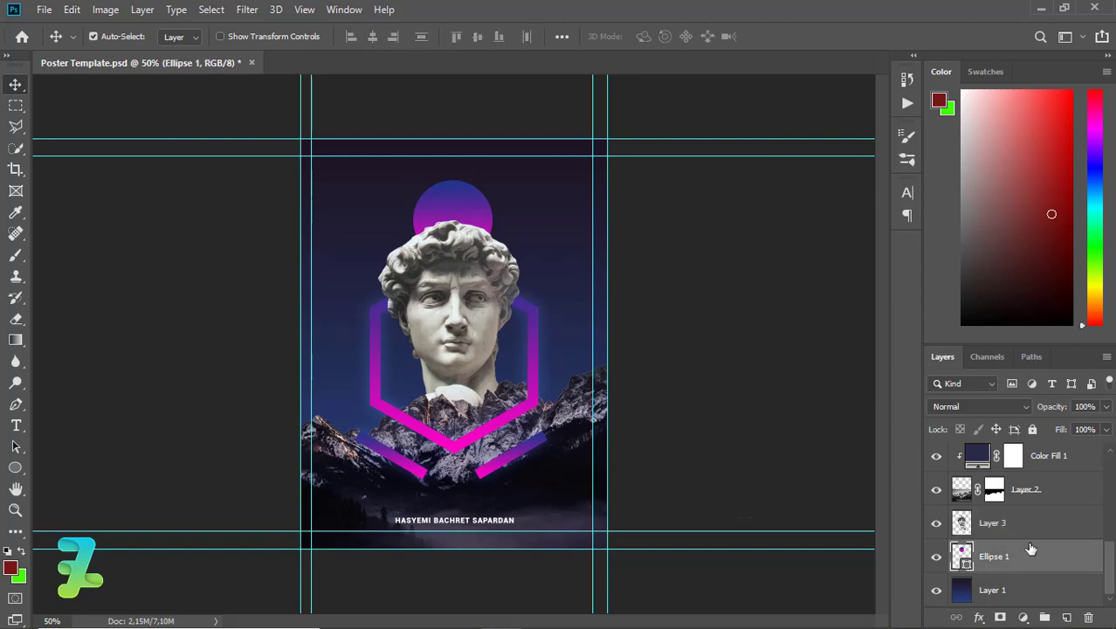
right_click(1048, 554)
click(945, 390)
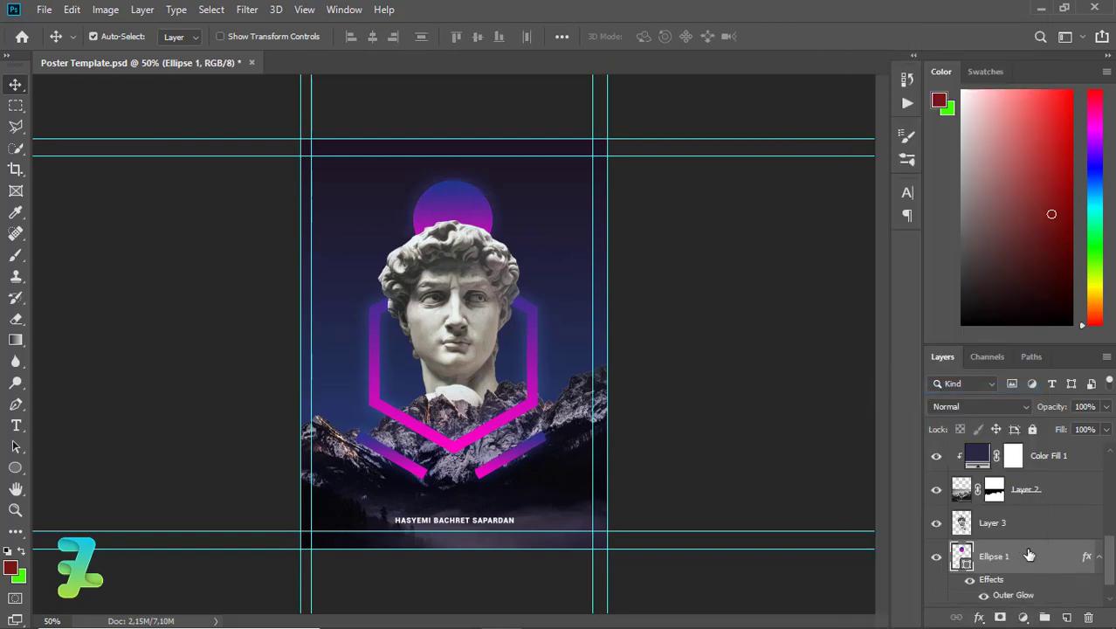
Set the circle's Outer Glow to purple #c103ff at 32% opacity, then drag a copy right
double_click(1029, 554)
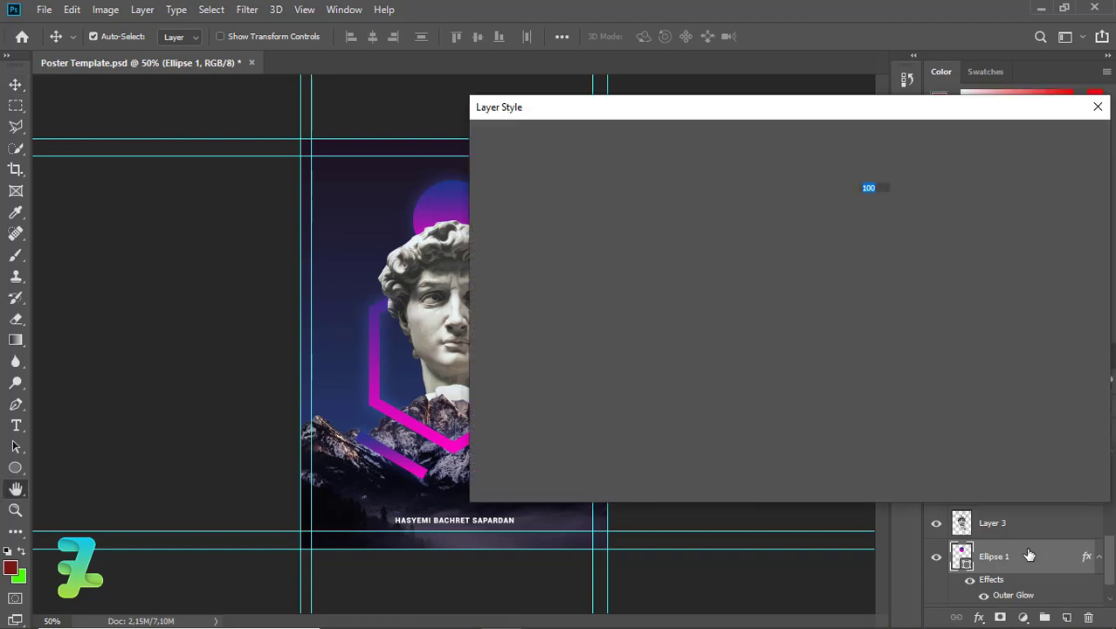
click(525, 397)
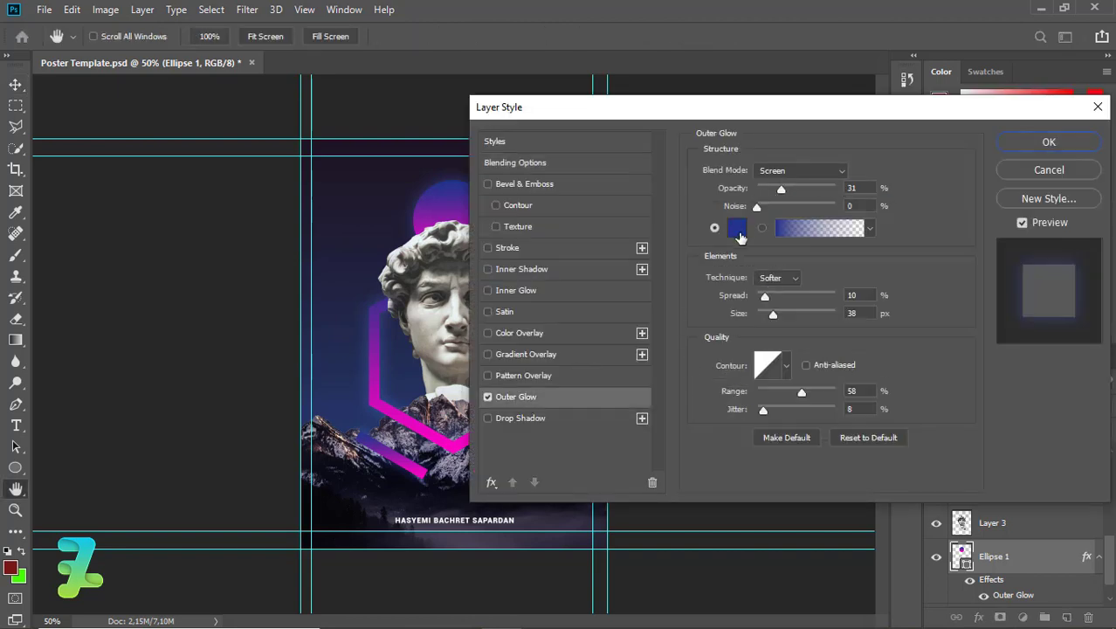
click(739, 230)
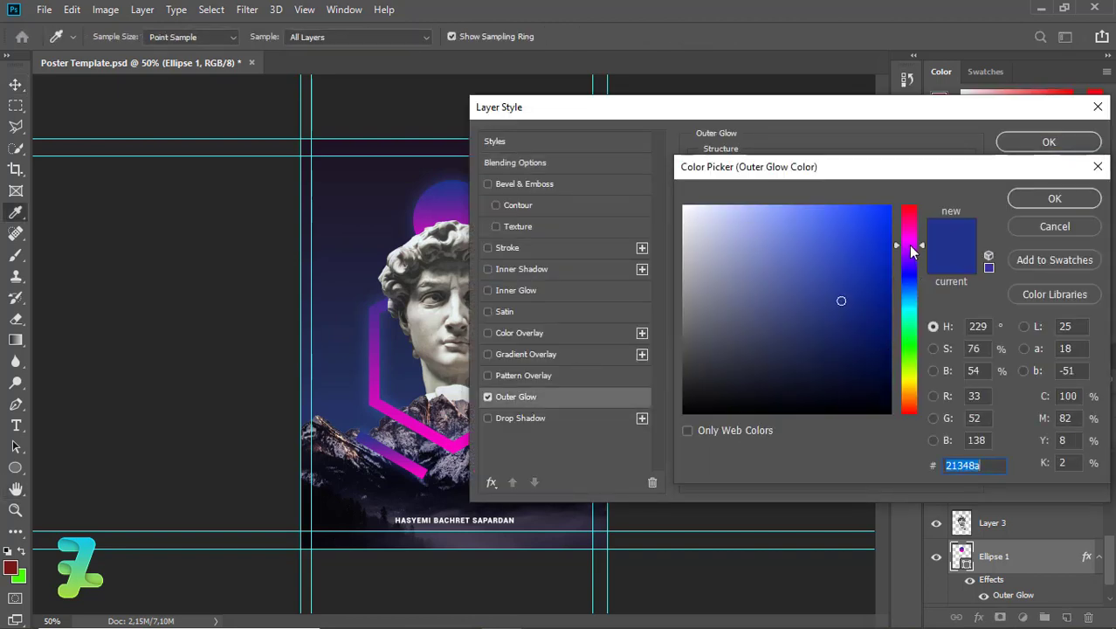
click(906, 245)
click(887, 208)
click(1054, 199)
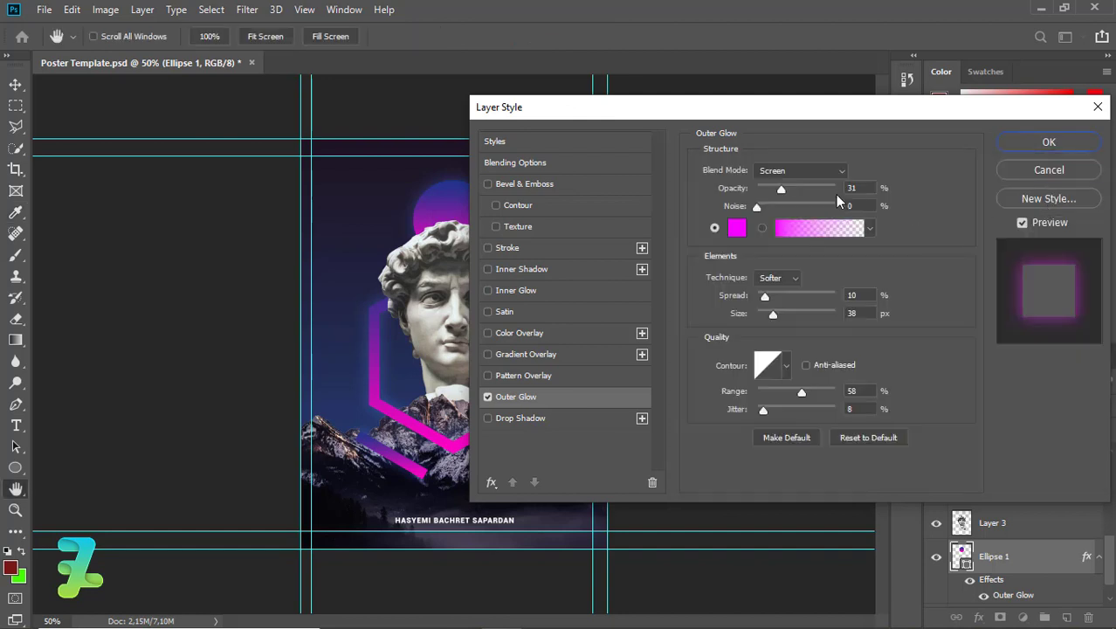
drag(797, 188, 784, 189)
click(739, 230)
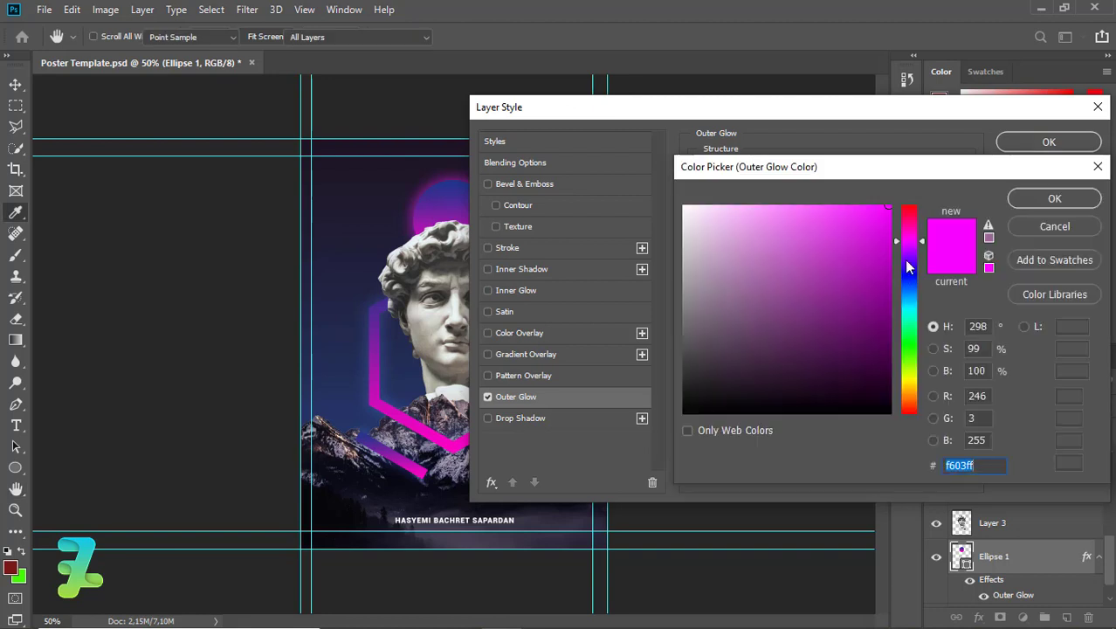
click(906, 248)
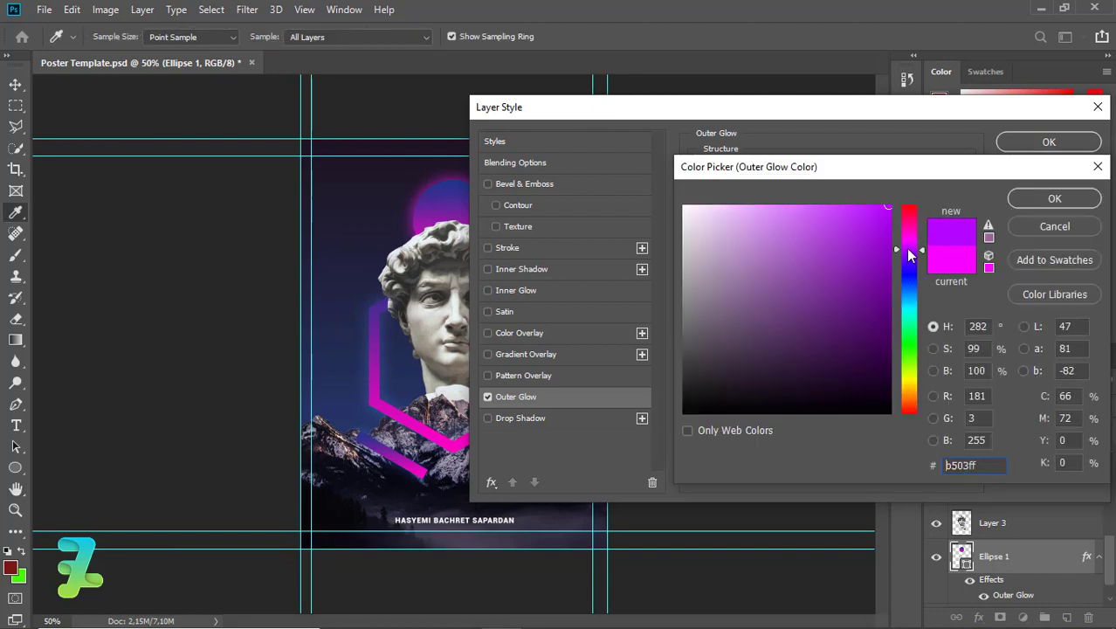
click(1044, 200)
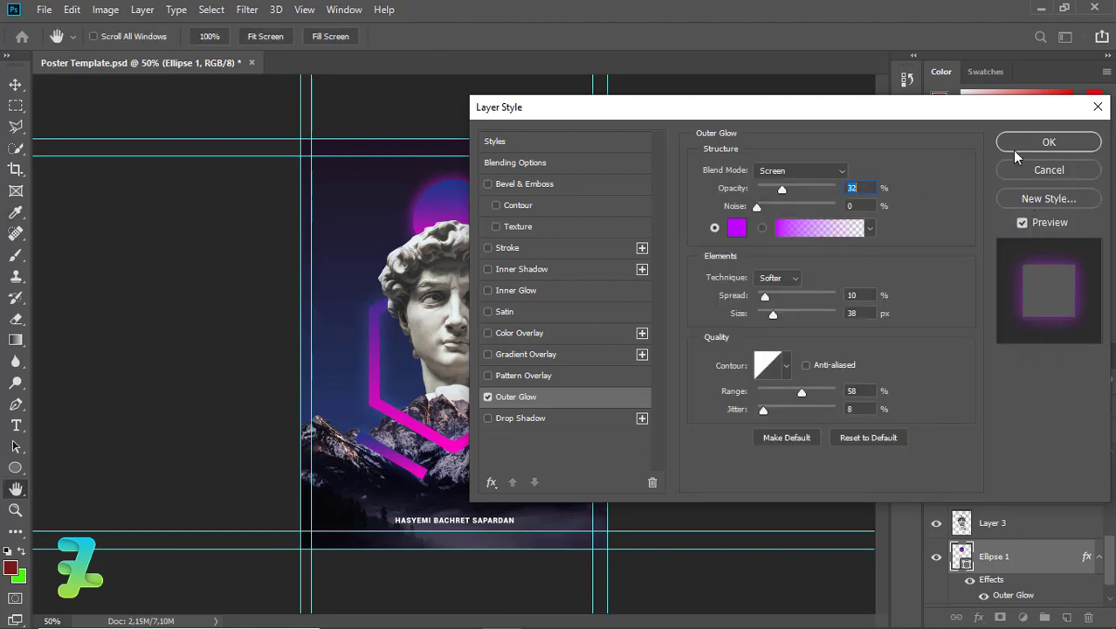
click(1047, 142)
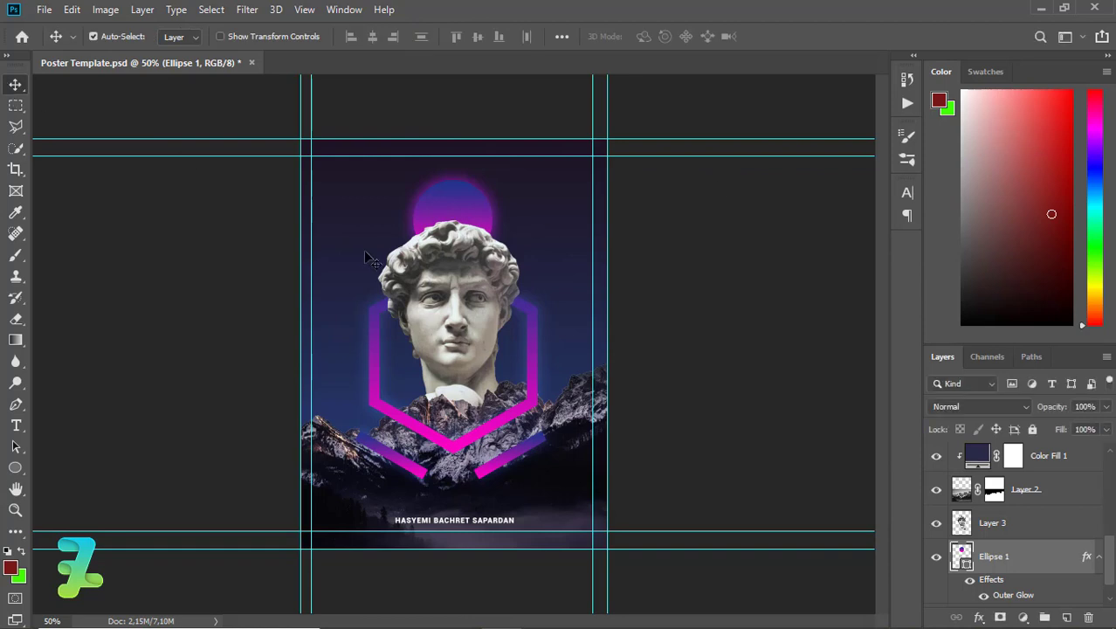
drag(367, 258, 535, 217)
Shrink the circle copy to 82 by 82 px and place it right of the statue's head
key(ctrl+t)
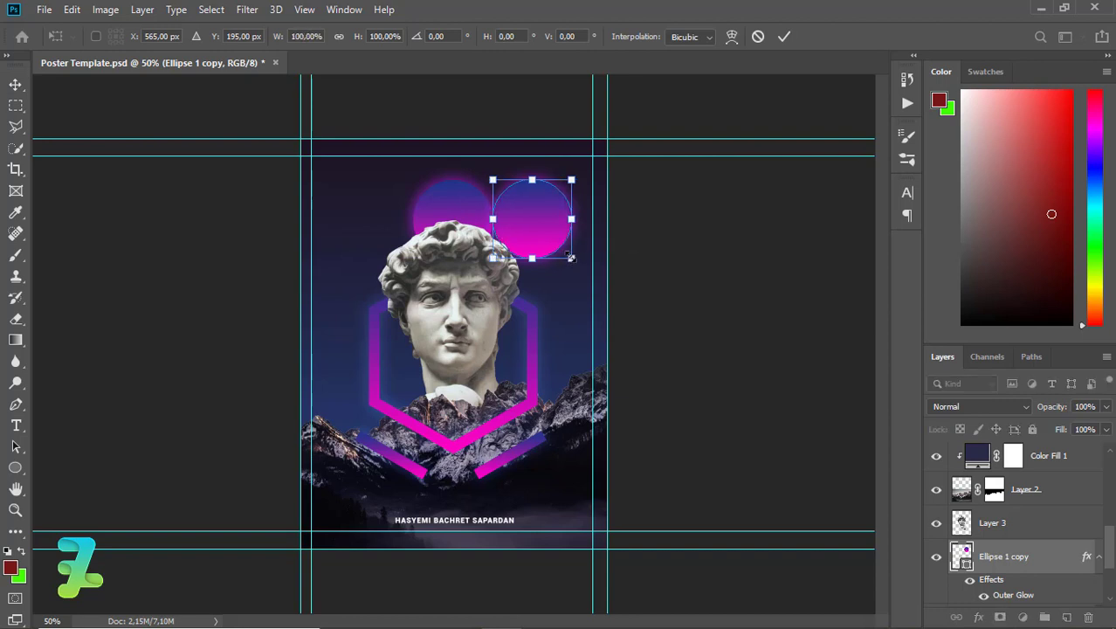
drag(570, 257, 539, 227)
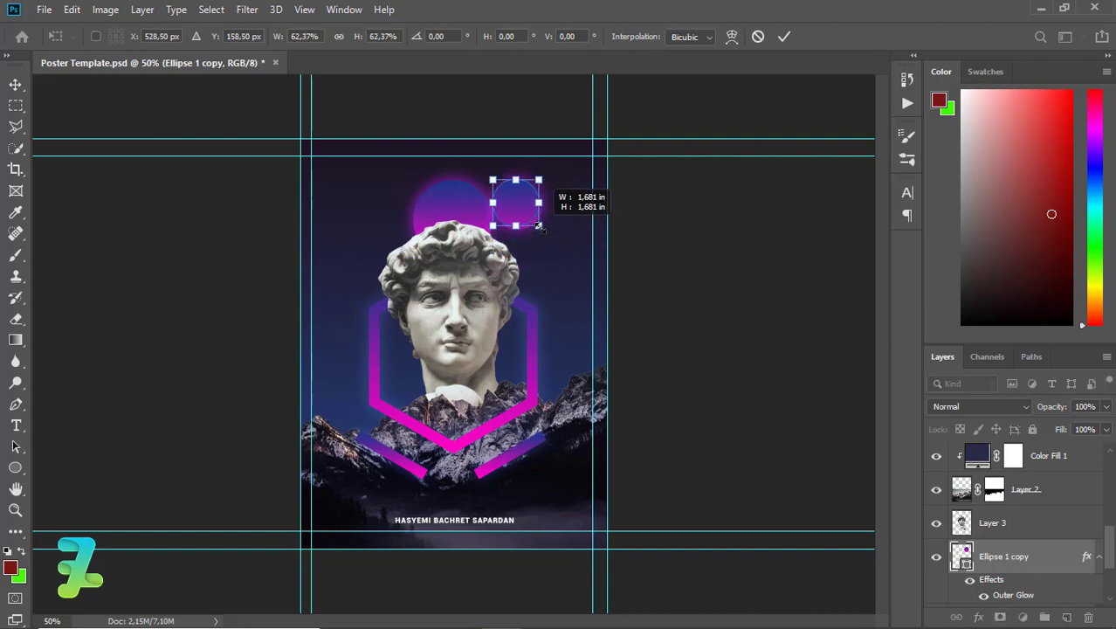
key(Return)
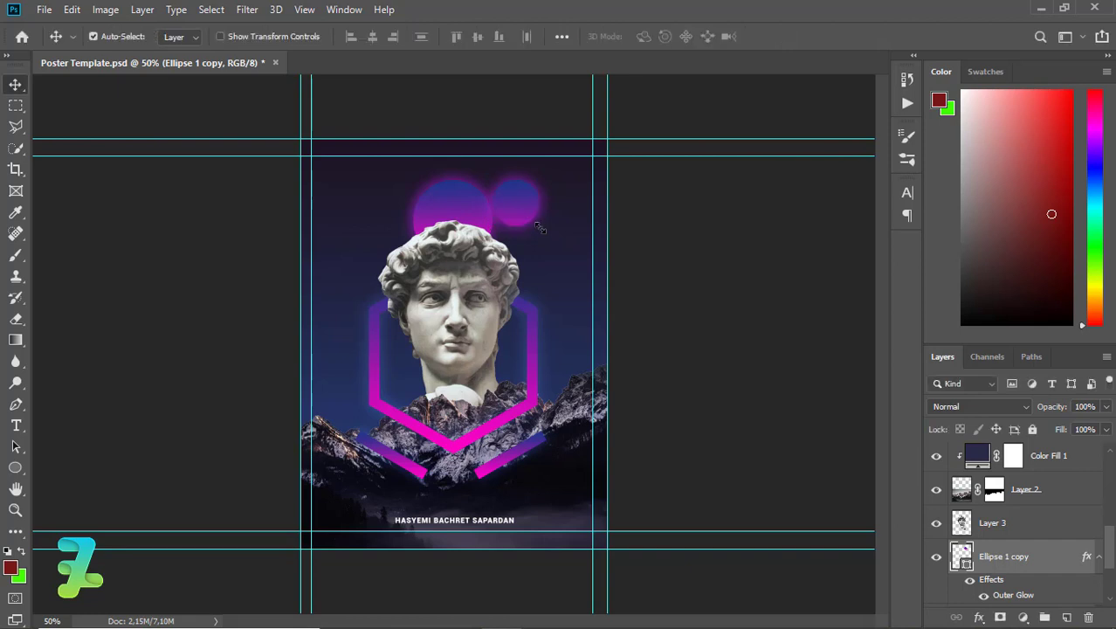
mouse_move(530, 220)
mouse_down()
mouse_move(564, 254)
mouse_move(558, 266)
mouse_up()
key(ctrl+t)
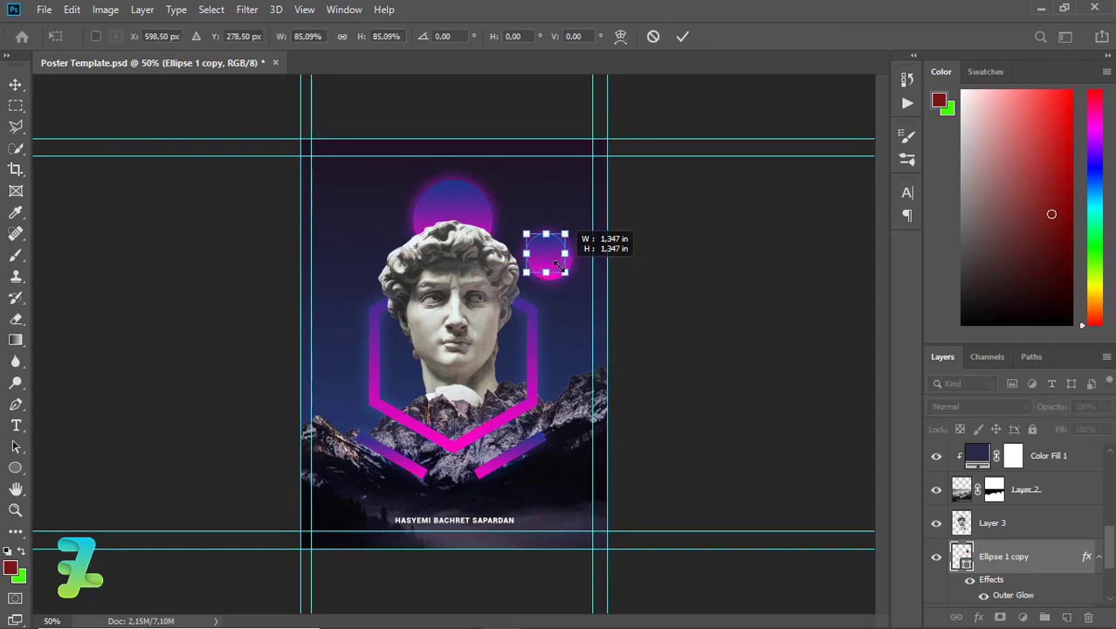
drag(548, 259, 558, 257)
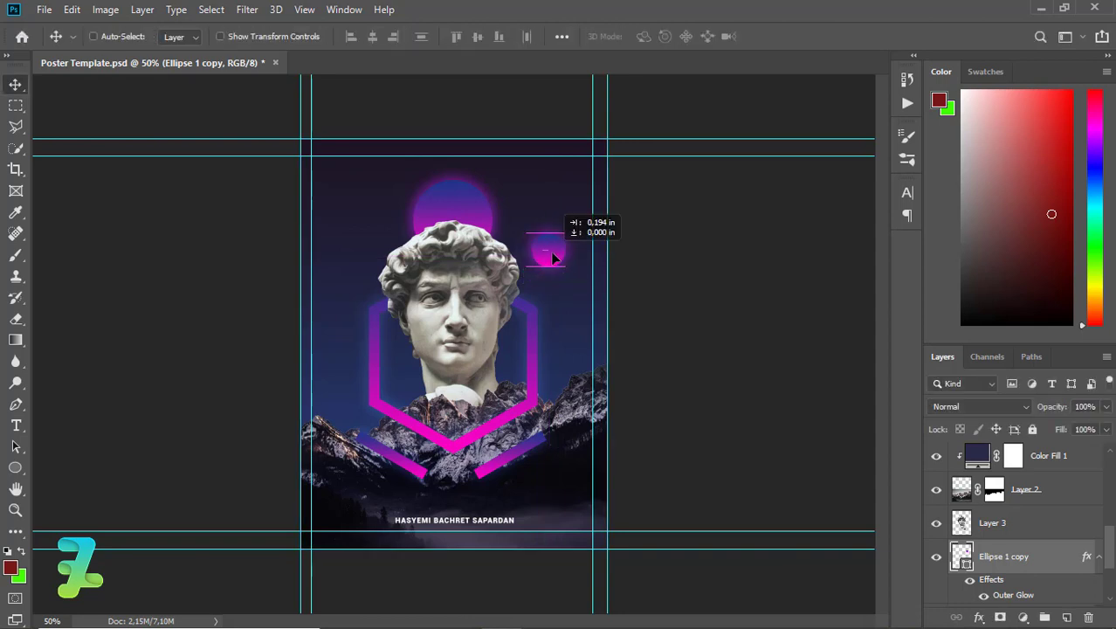
key(u)
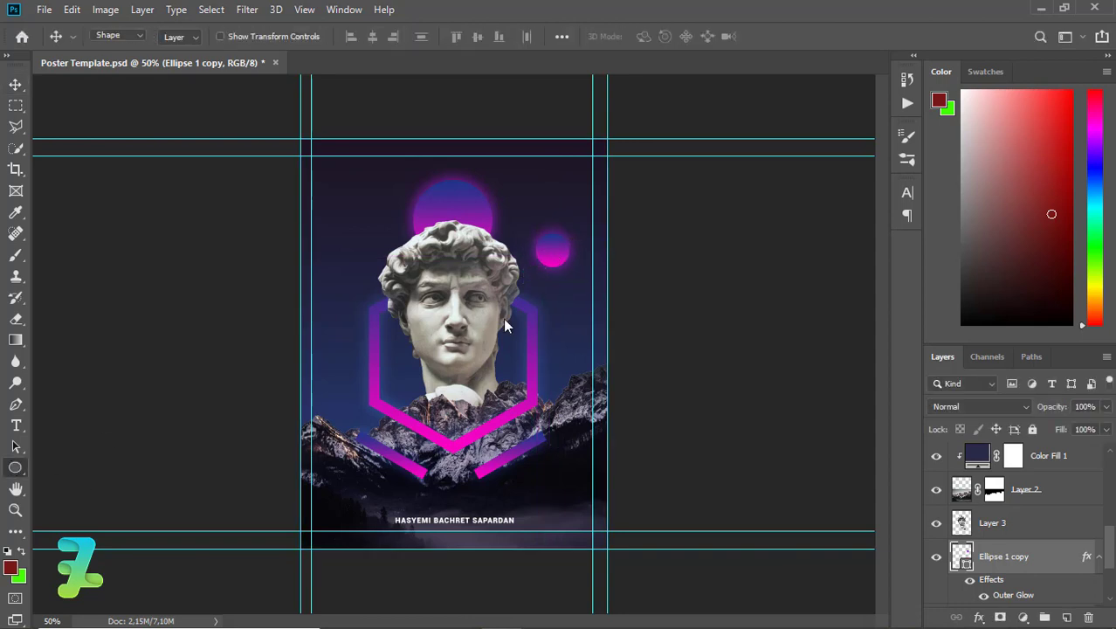
click(183, 38)
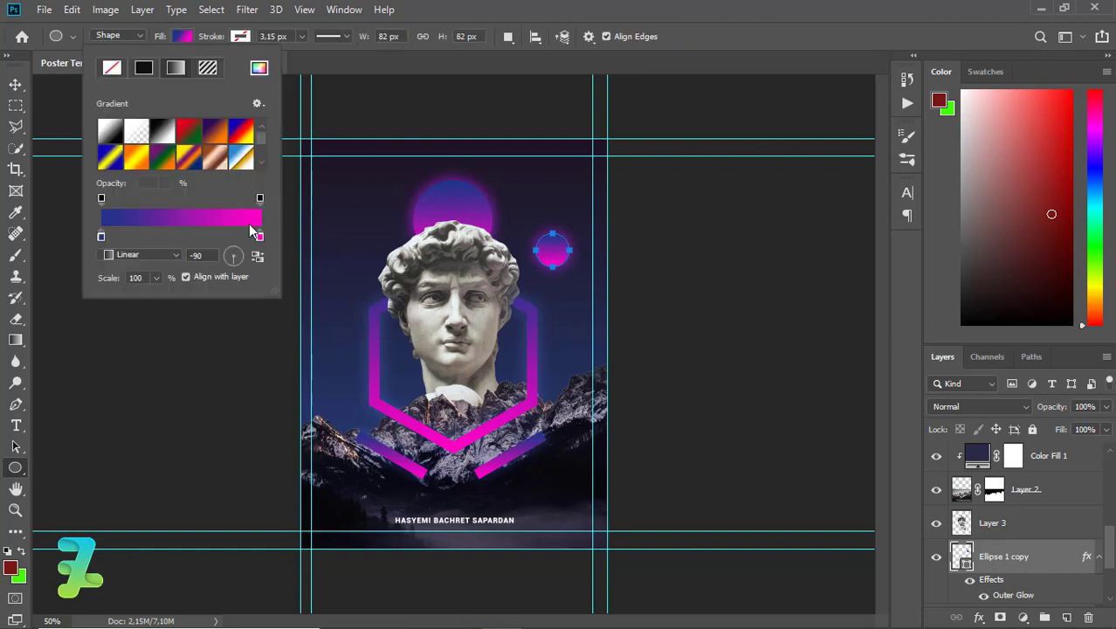
Drag the small circle's gradient magenta stop left so it turns more magenta
drag(259, 237, 216, 238)
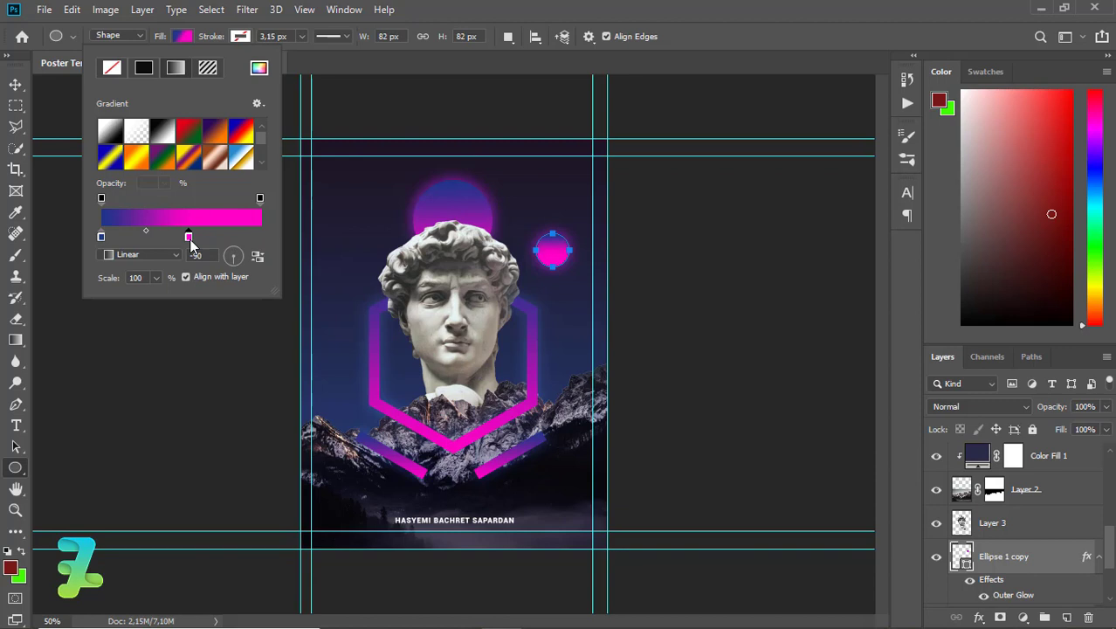
key(Escape)
key(v)
Duplicate the small circle into smaller copies left of the head and at the left edge
drag(553, 252, 353, 250)
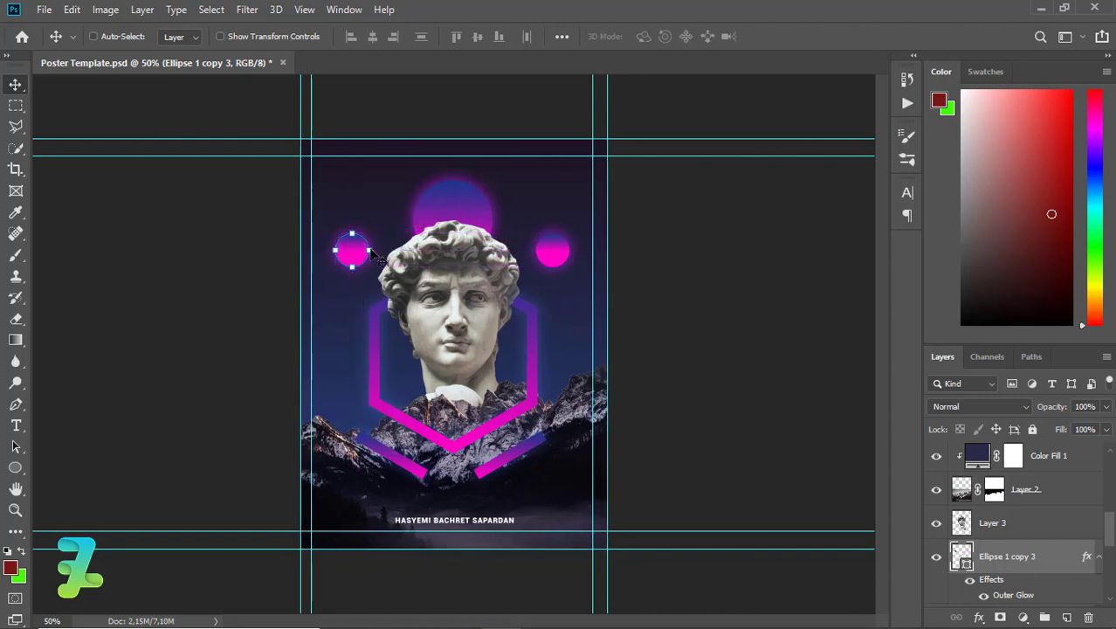
mouse_move(369, 252)
mouse_down()
mouse_move(299, 300)
mouse_move(308, 311)
mouse_move(305, 303)
mouse_up()
key(ctrl+t)
key(Return)
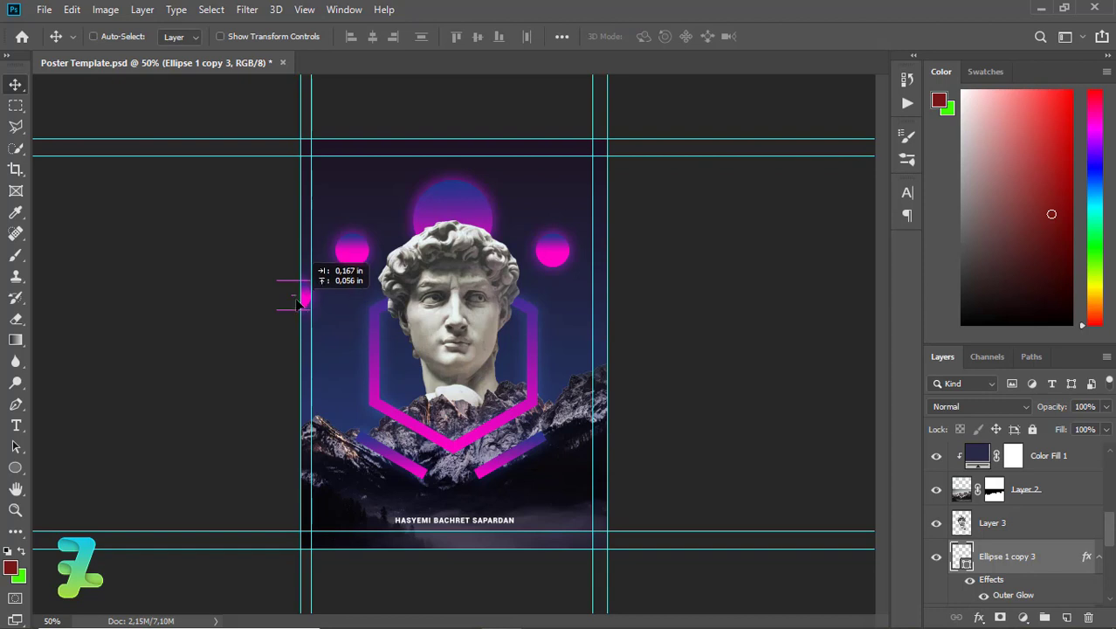
key(ctrl)
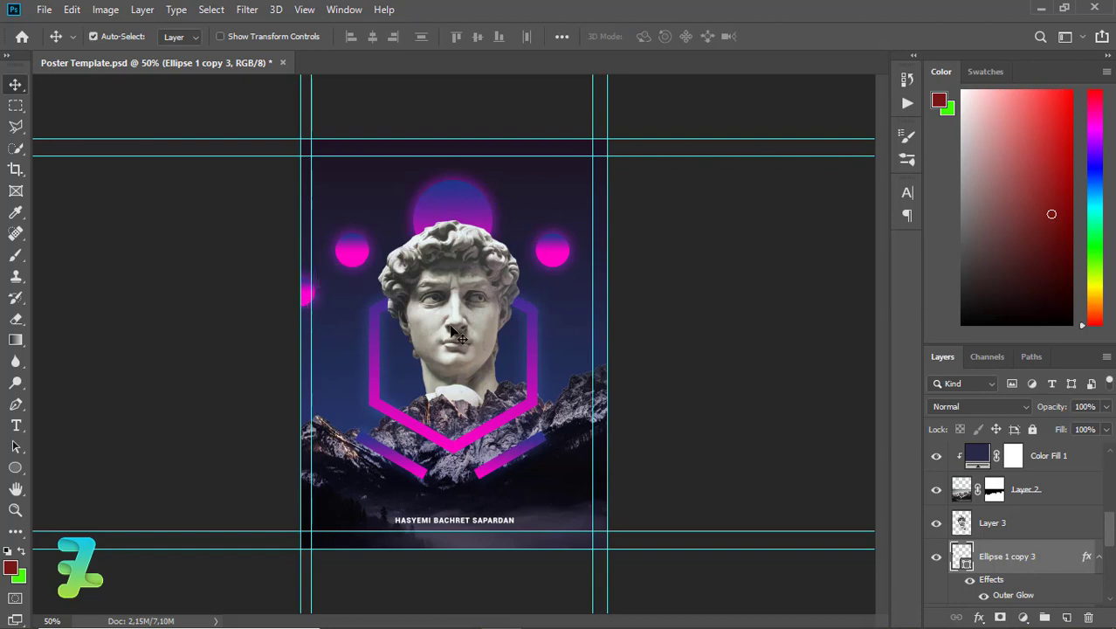
mouse_move(456, 333)
mouse_down()
mouse_move(382, 300)
mouse_move(618, 294)
mouse_up()
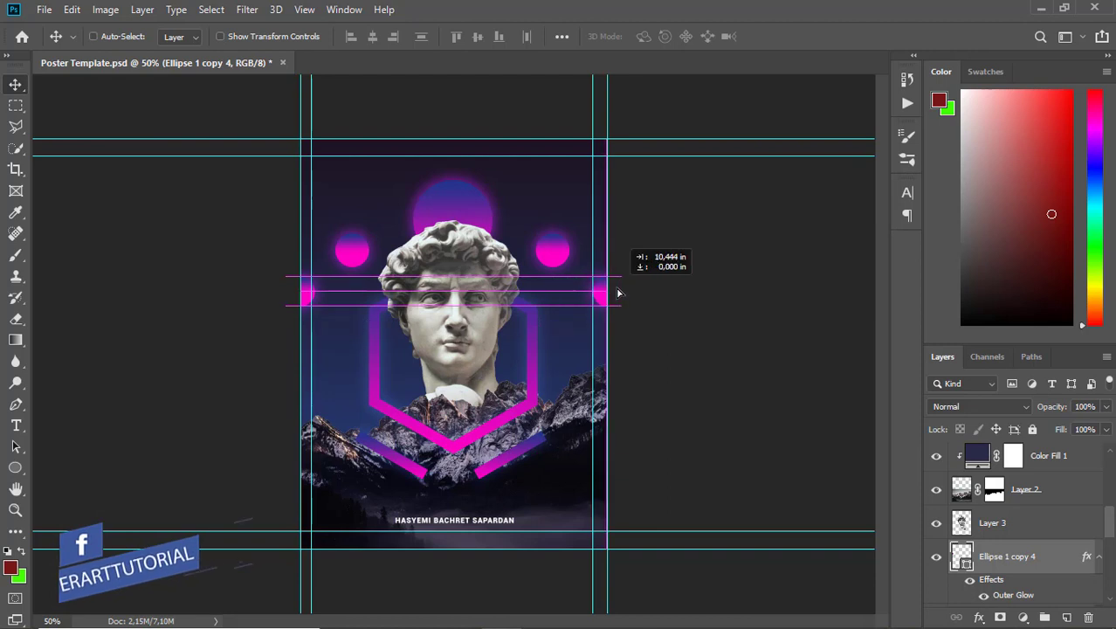
Drag the large circle's magenta gradient stop left so it becomes mostly magenta
click(500, 231)
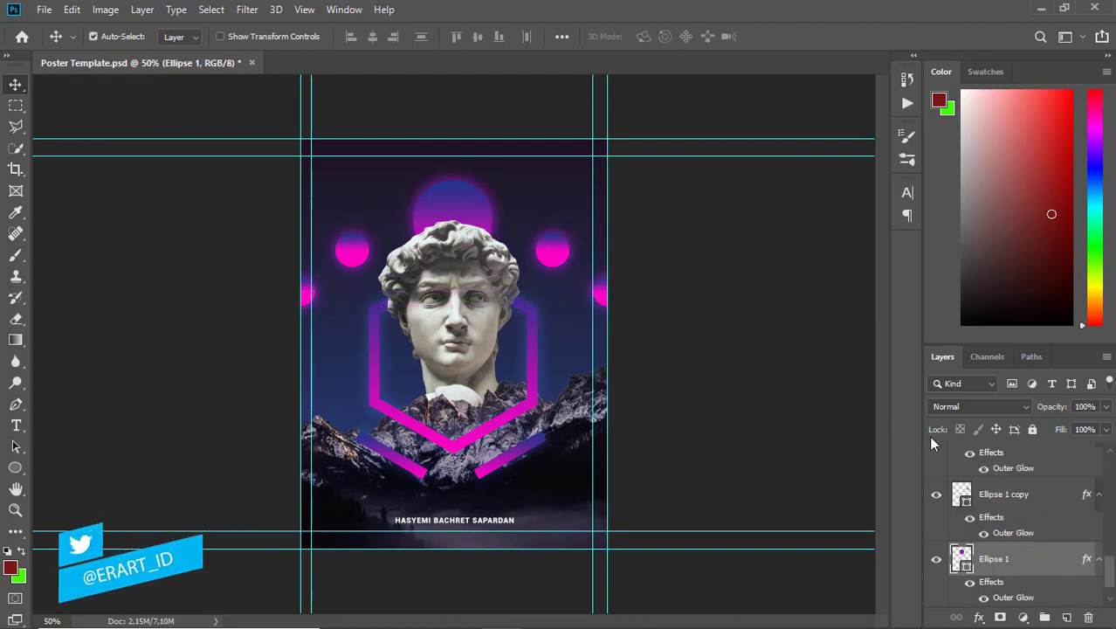
click(17, 469)
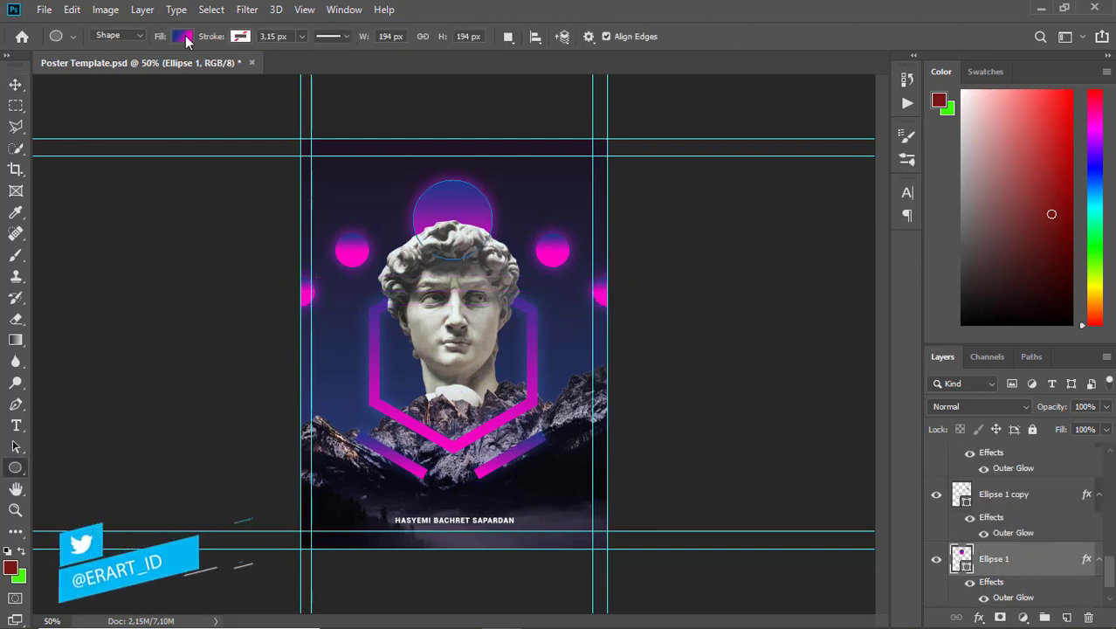
click(182, 36)
drag(259, 236, 226, 236)
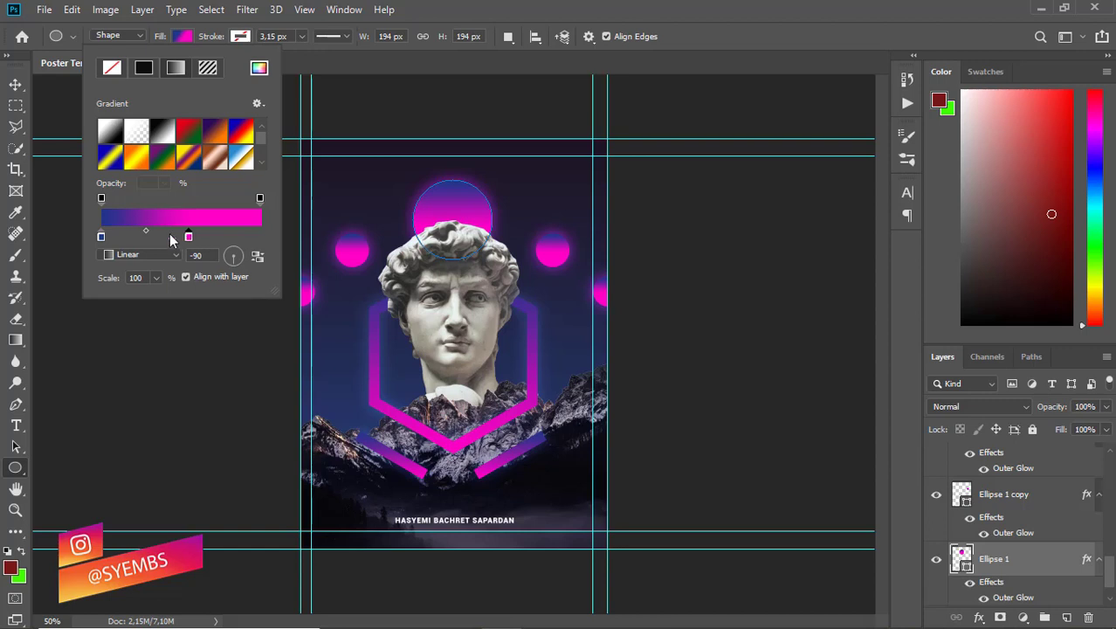
click(16, 85)
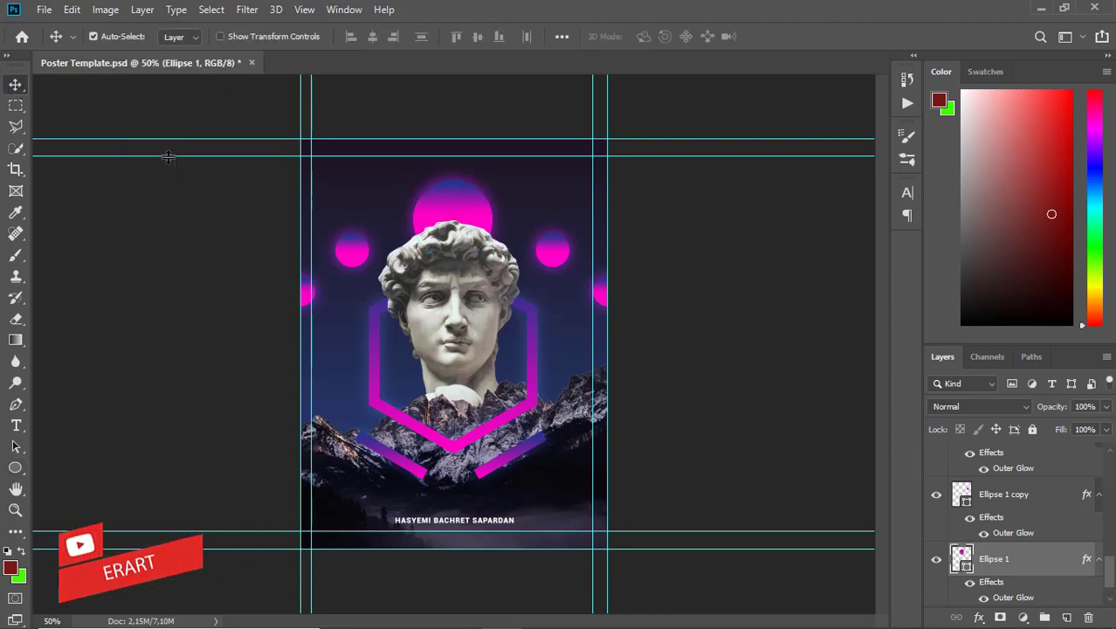
Scroll the Layers panel and select the statue layer, Layer 3
scroll(1075, 550, down, 2)
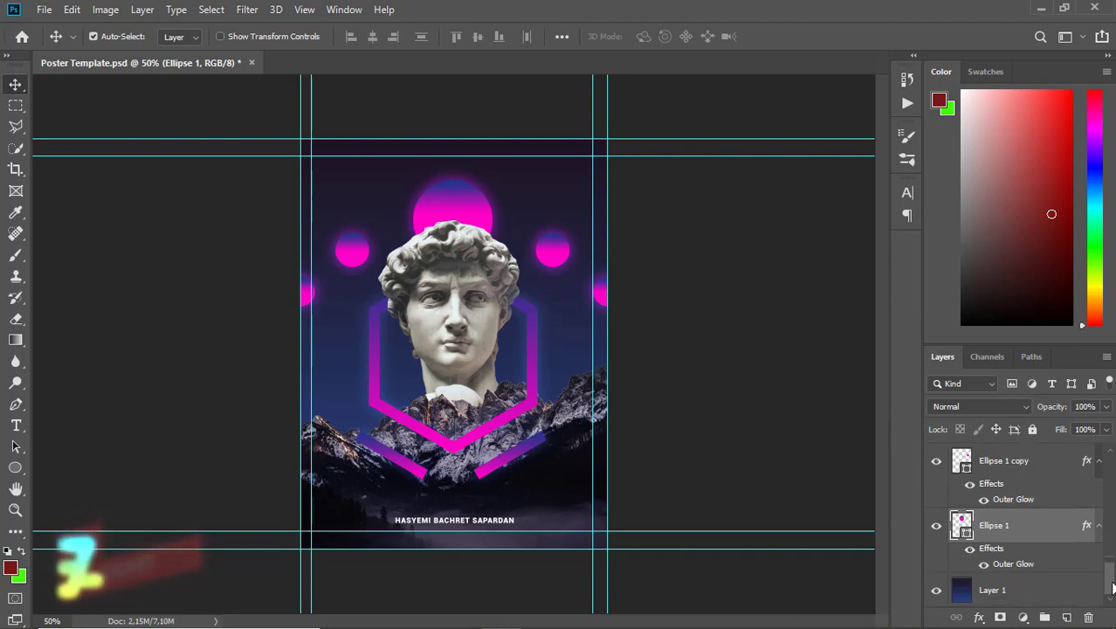
scroll(1104, 566, up, 1)
scroll(1104, 566, down, 1)
scroll(1104, 559, up, 3)
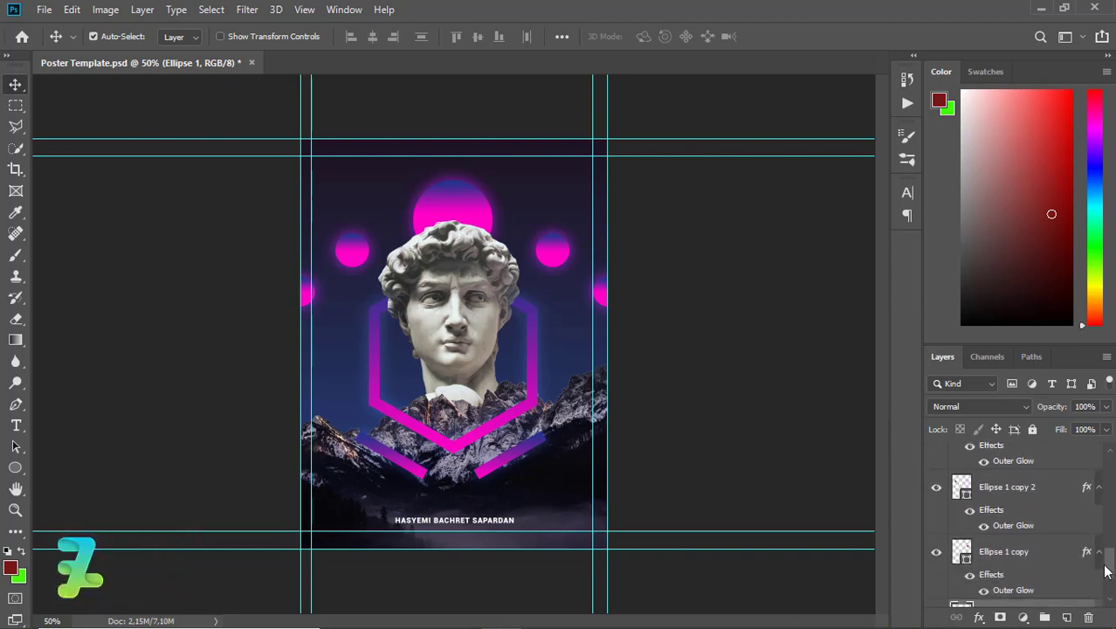
scroll(1104, 552, up, 3)
scroll(1104, 546, up, 3)
scroll(1103, 546, up, 3)
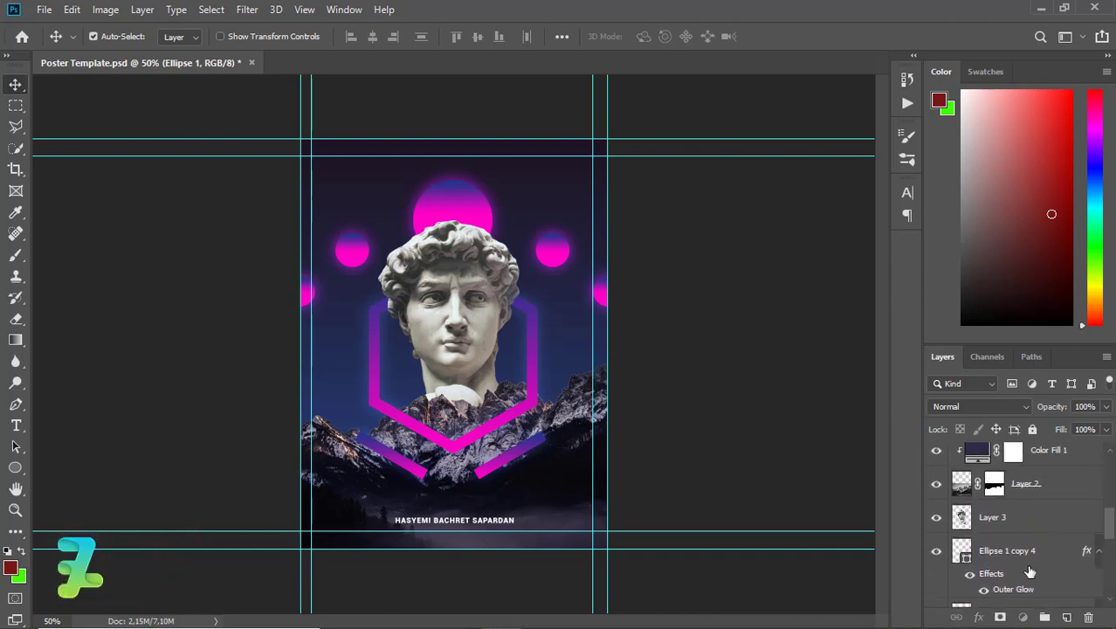
click(1004, 517)
Add a Gradient Fill layer using the blue-to-magenta preset above the statue
click(1023, 618)
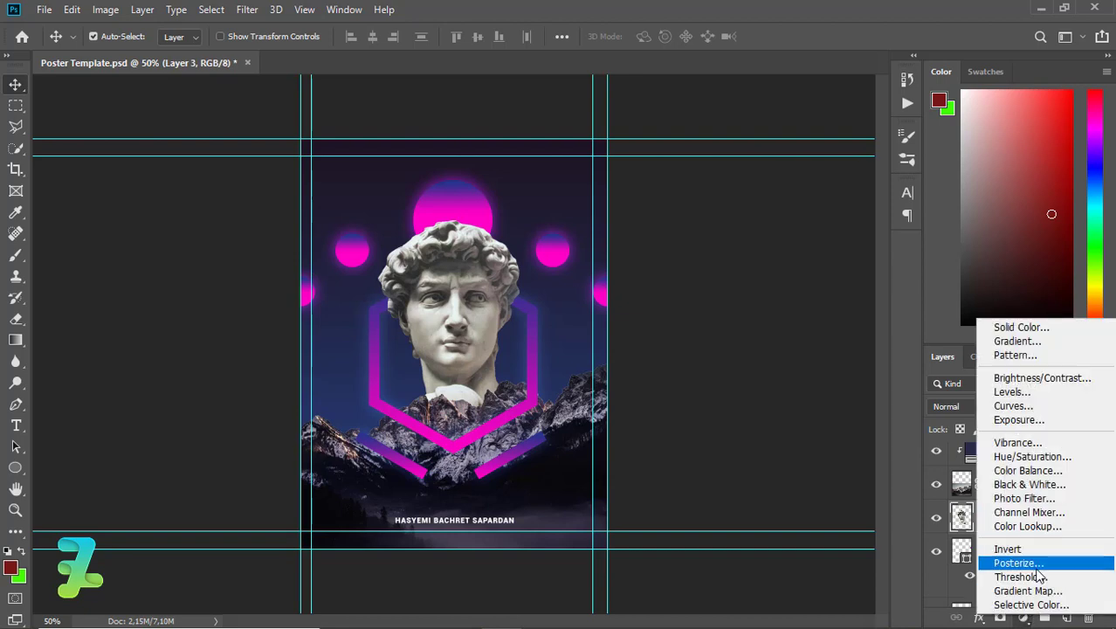
click(1018, 341)
click(526, 160)
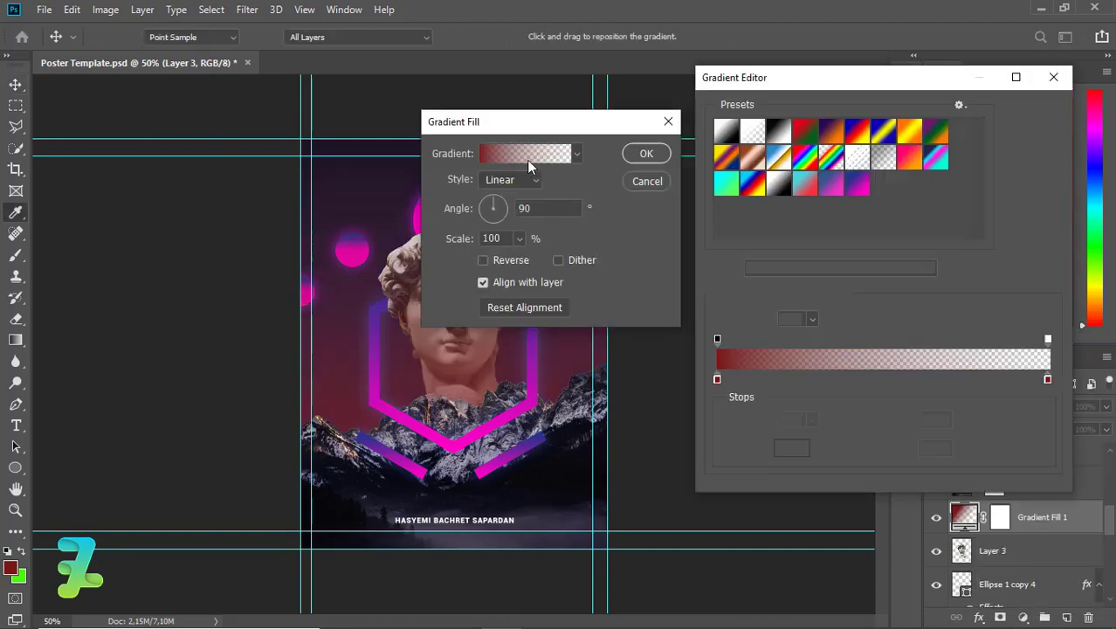
click(856, 194)
click(1033, 114)
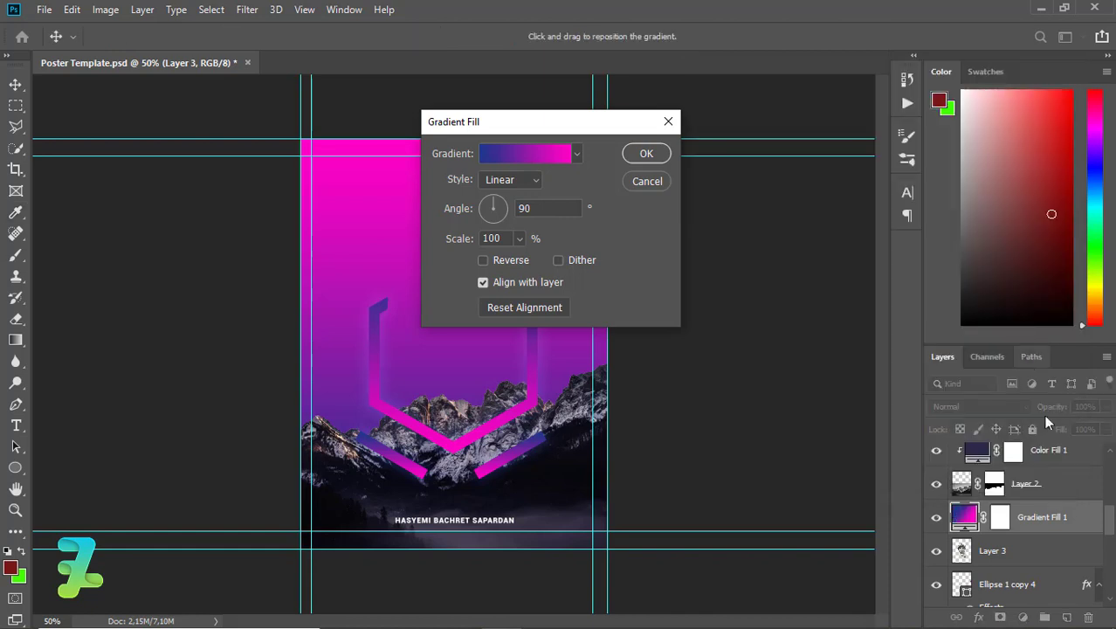
click(647, 153)
Clip the gradient fill to the statue, in Hard Light blend at 43% opacity
right_click(1047, 515)
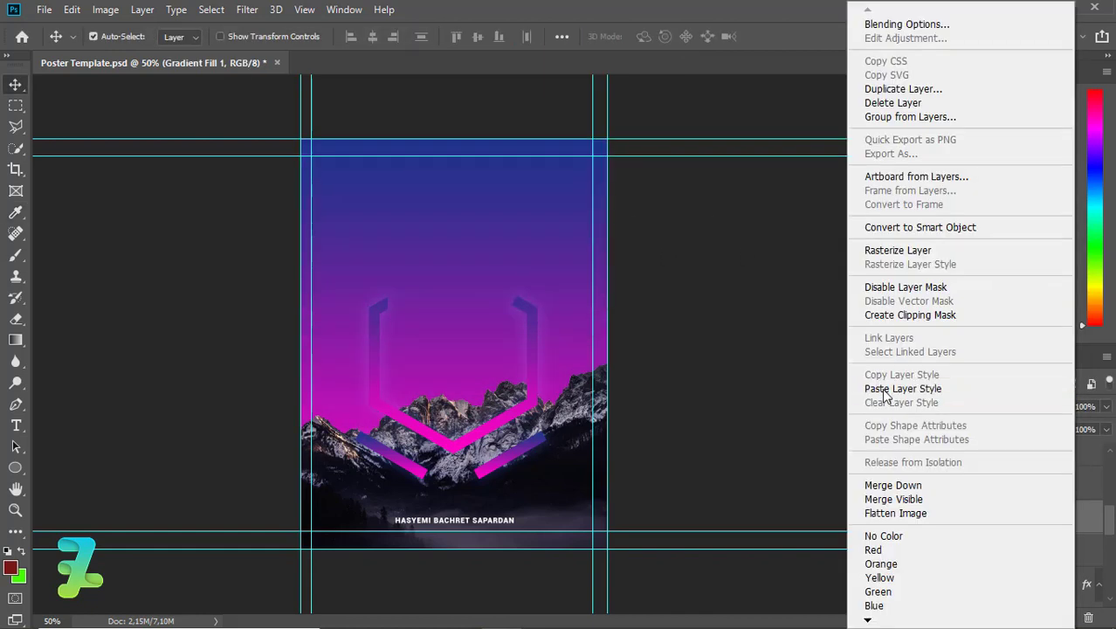
click(880, 322)
click(987, 406)
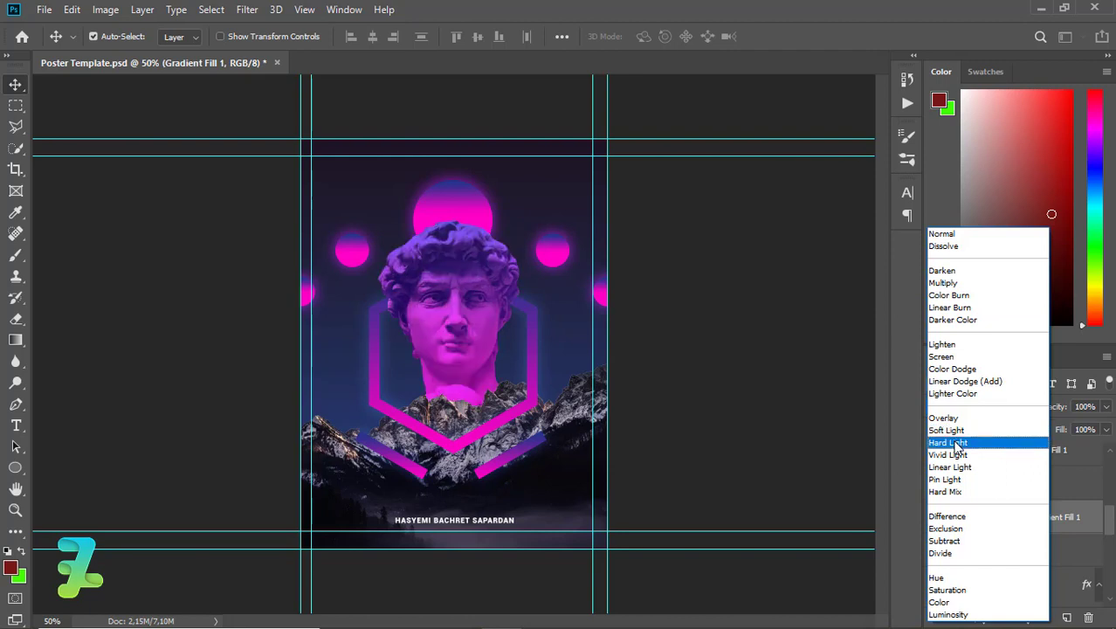
click(957, 443)
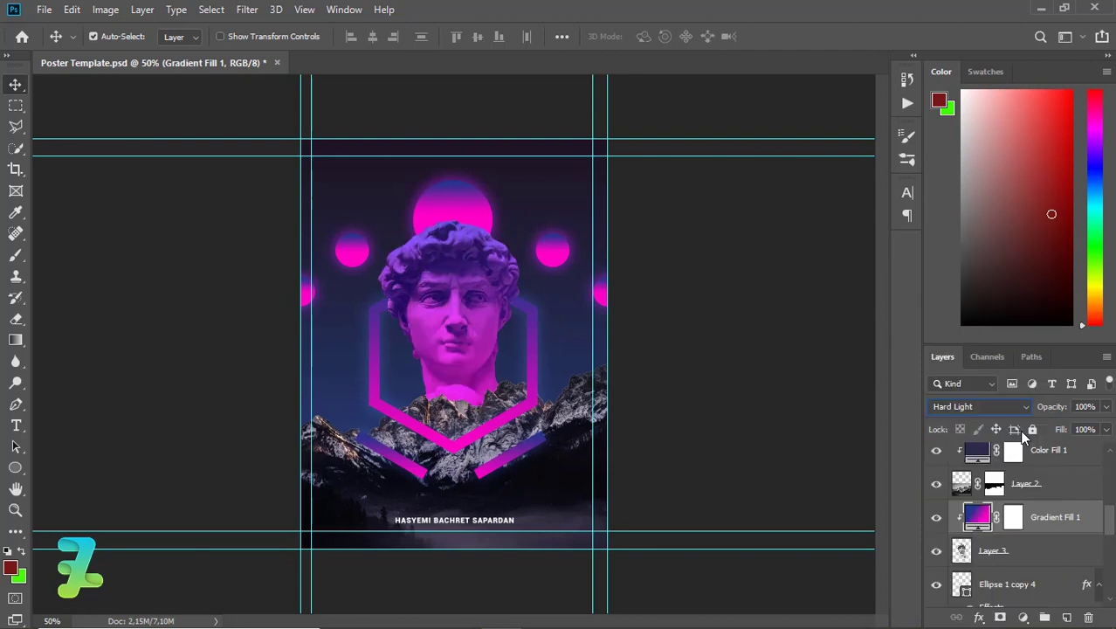
click(1106, 407)
drag(1102, 428, 1069, 428)
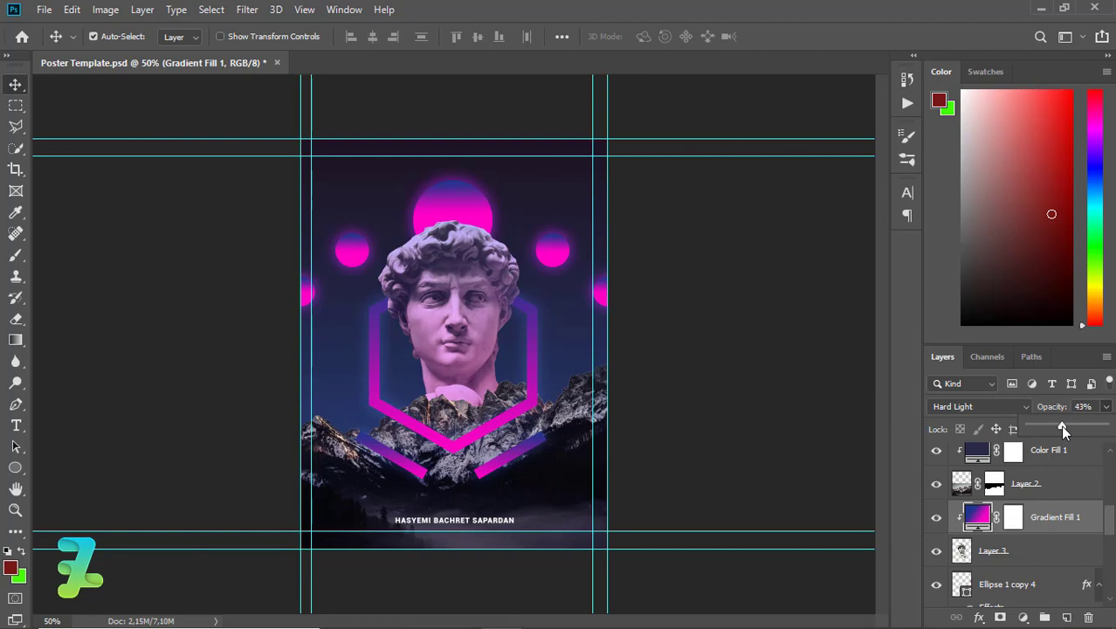
click(1110, 517)
scroll(1108, 517, up, 2)
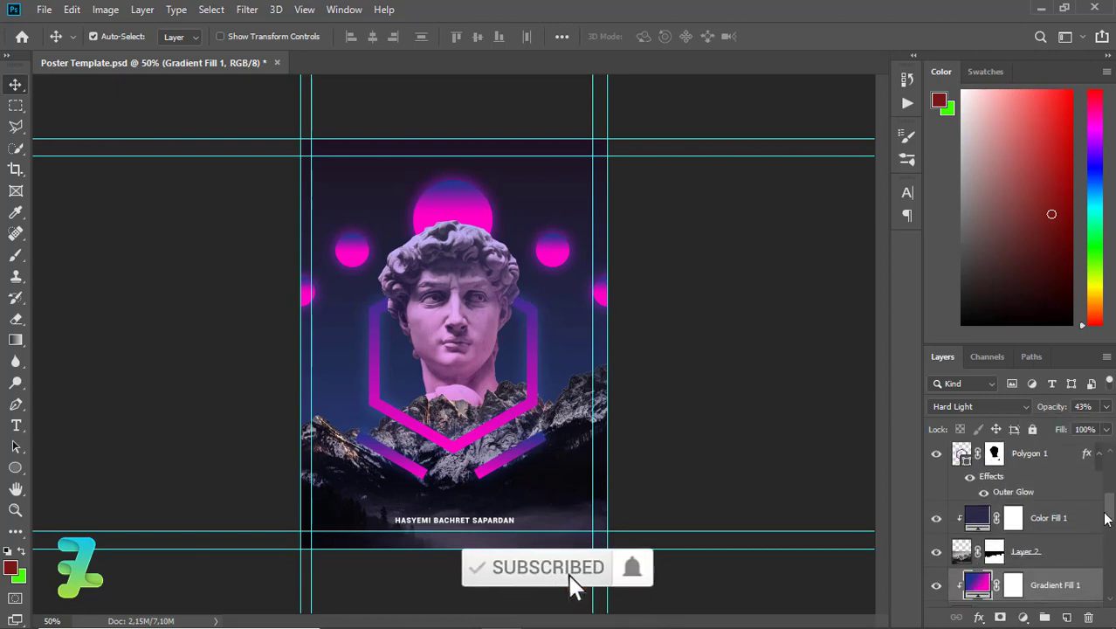
Add an Exposure adjustment of −0.72 above the mountains layer, Layer 2
click(964, 551)
click(1024, 618)
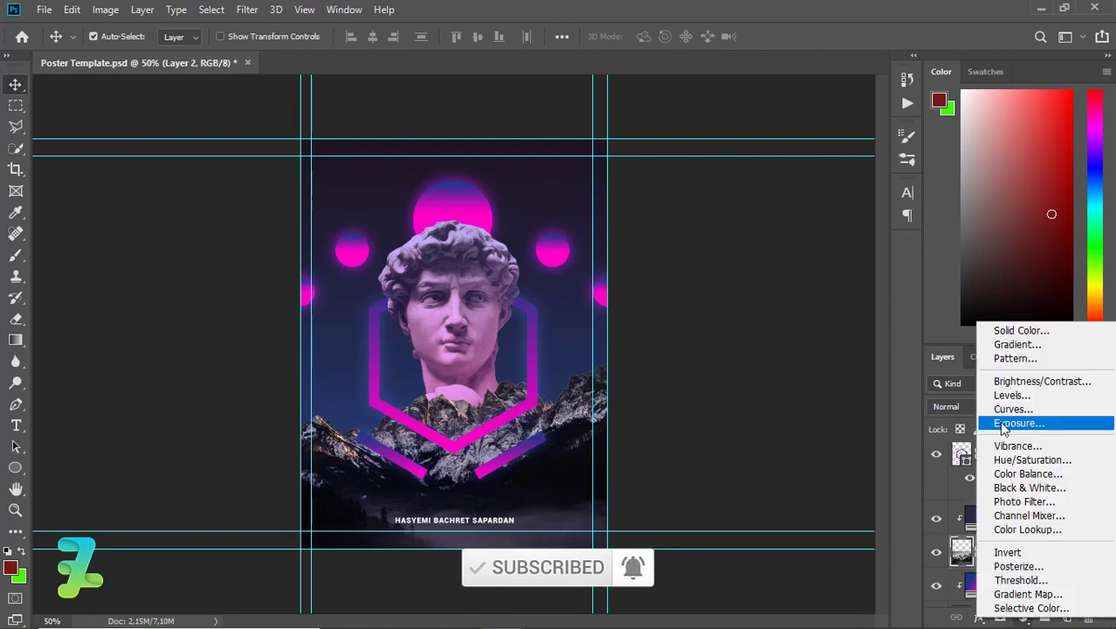
click(1004, 428)
mouse_move(738, 258)
mouse_down()
mouse_move(770, 287)
mouse_move(755, 291)
mouse_move(768, 321)
mouse_move(754, 323)
mouse_up()
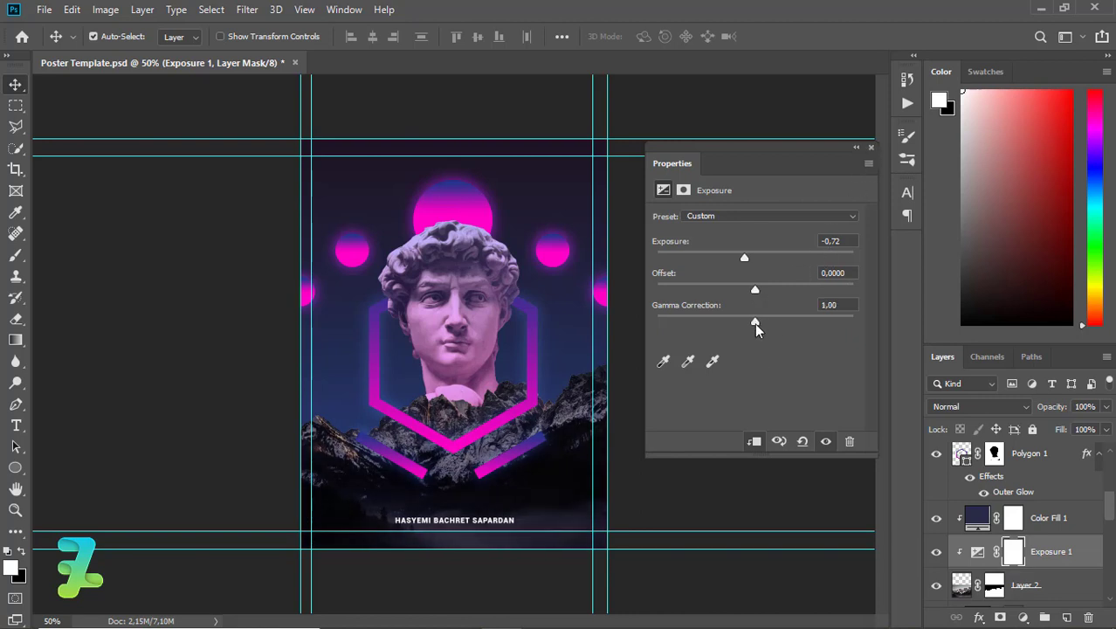
click(871, 147)
Add a clipped Hue/Saturation adjustment with Hue −55 and Saturation +35
click(1024, 617)
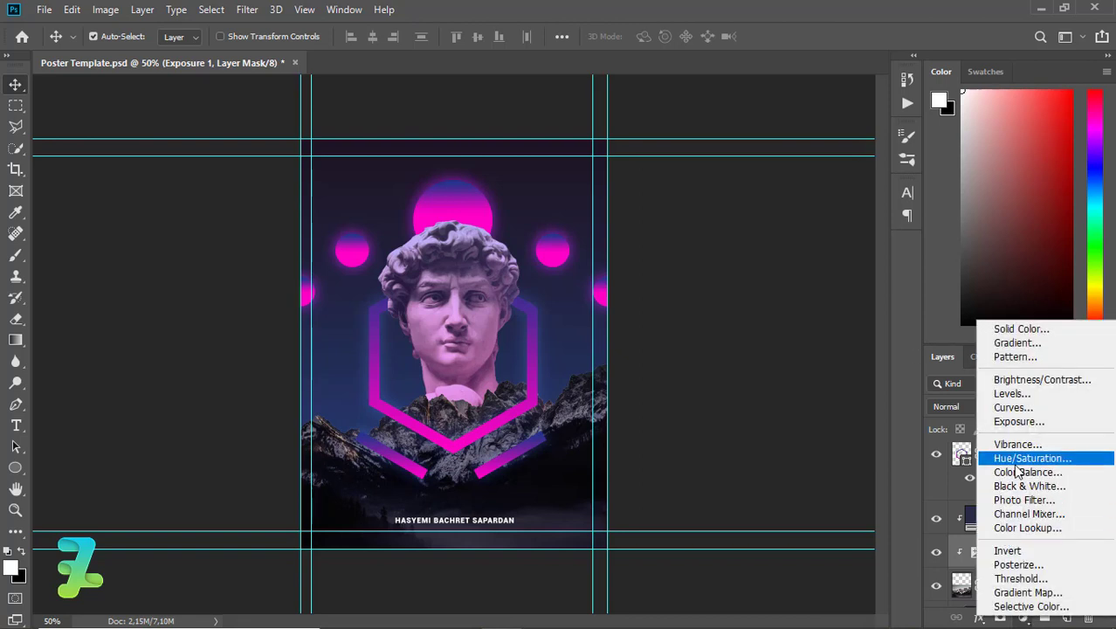
key(Escape)
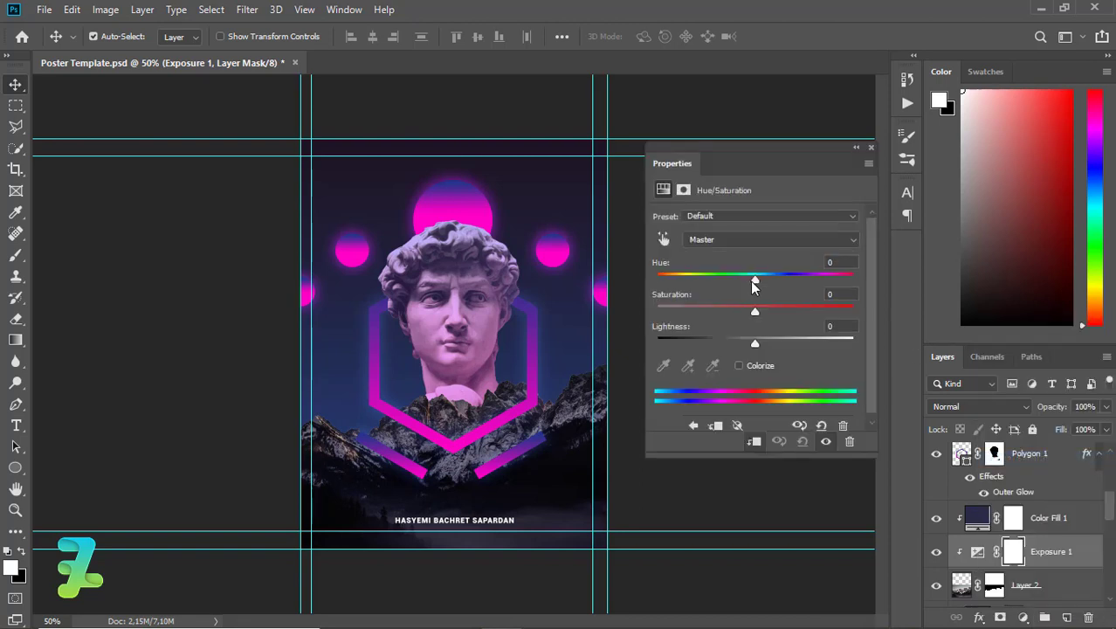
mouse_move(750, 281)
mouse_down()
mouse_move(796, 280)
mouse_move(707, 279)
mouse_up()
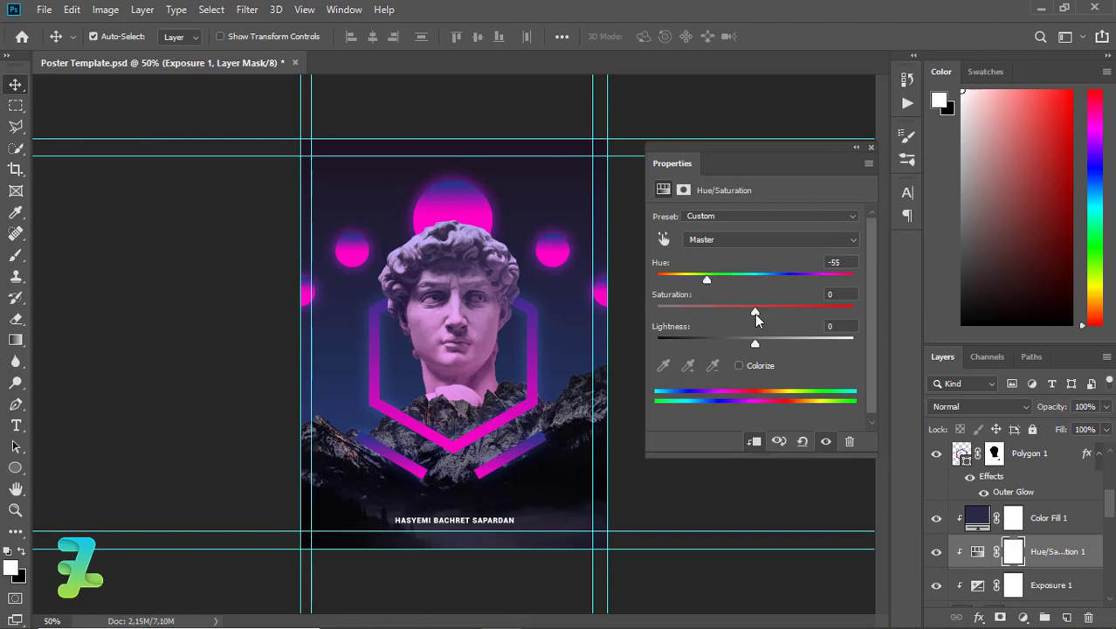
drag(755, 313, 790, 316)
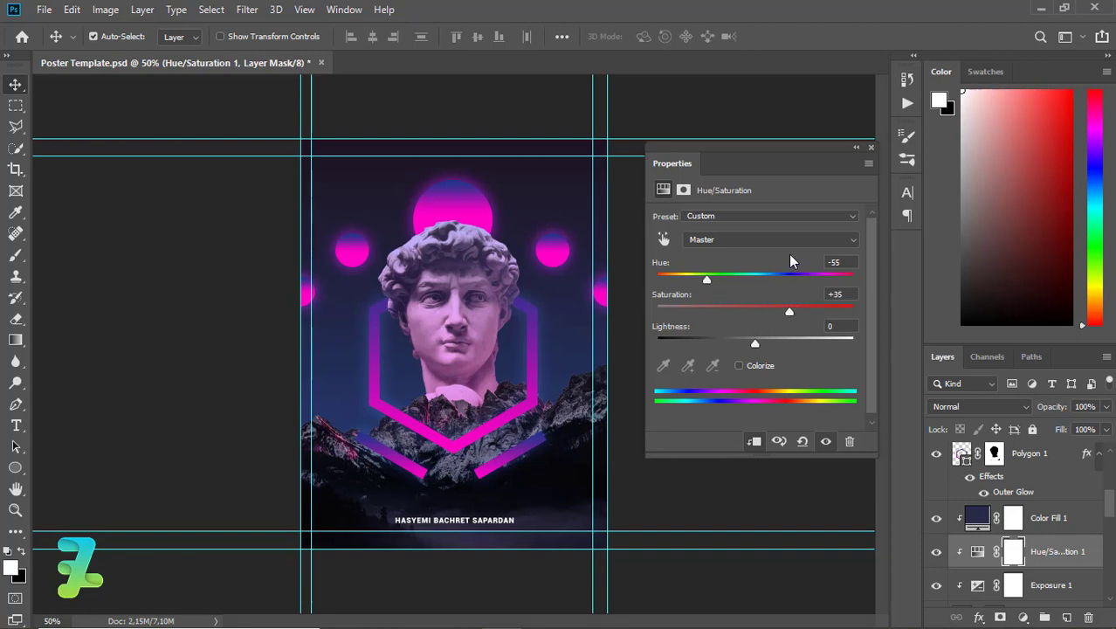
click(870, 148)
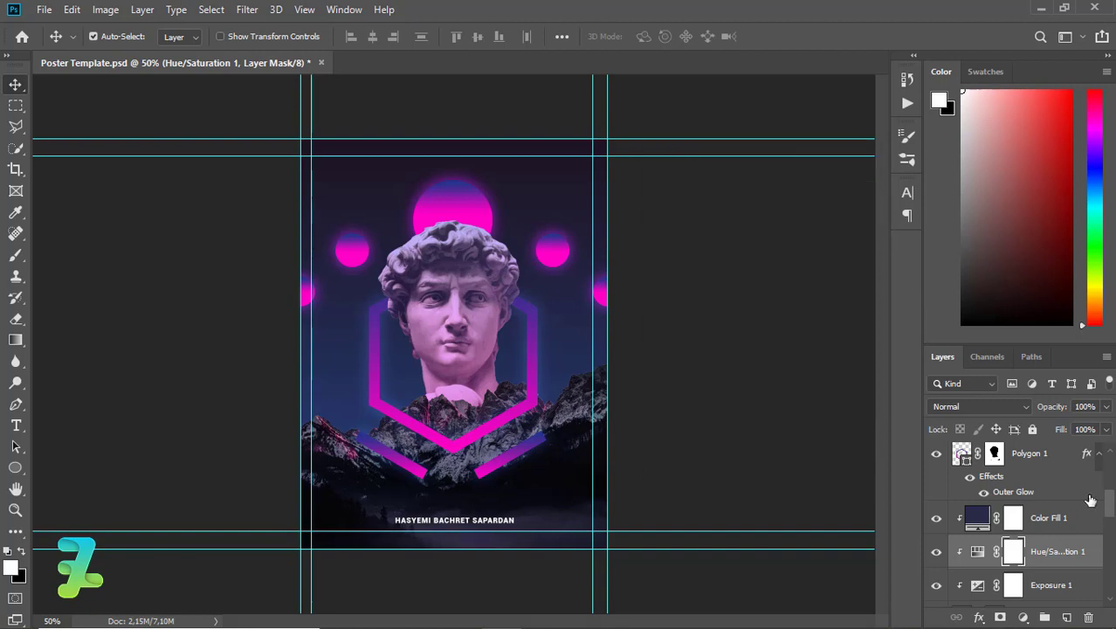
Add a new empty layer, Layer 5, above Color Fill 1
scroll(1090, 500, down, 2)
scroll(1090, 499, down, 3)
scroll(1090, 500, down, 2)
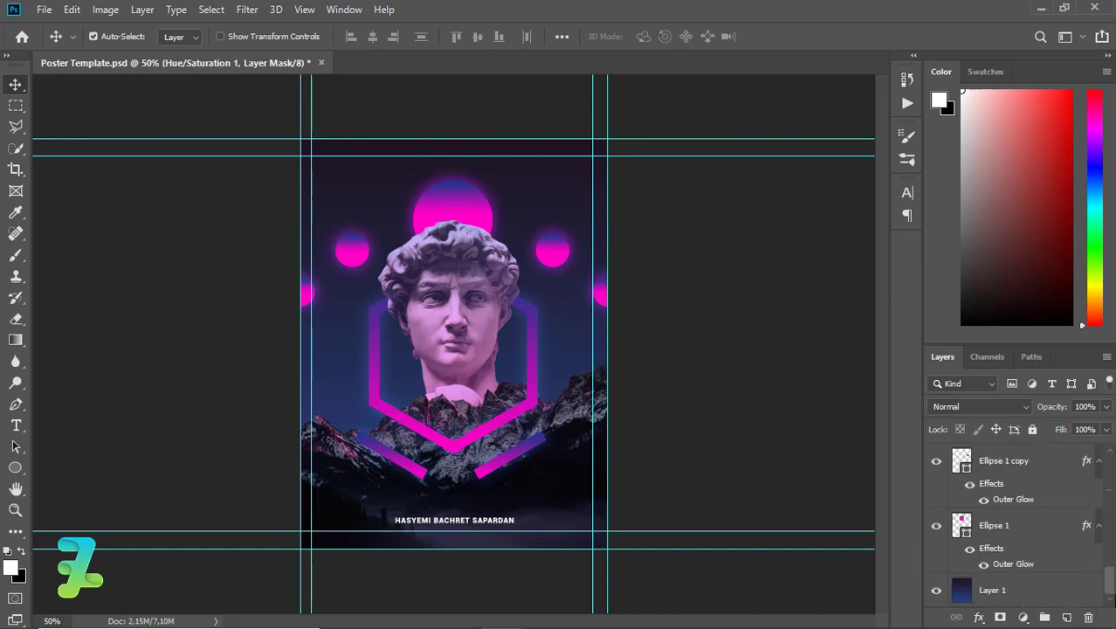
scroll(1102, 513, up, 2)
scroll(1102, 513, up, 2)
scroll(1103, 514, up, 2)
scroll(1102, 514, up, 2)
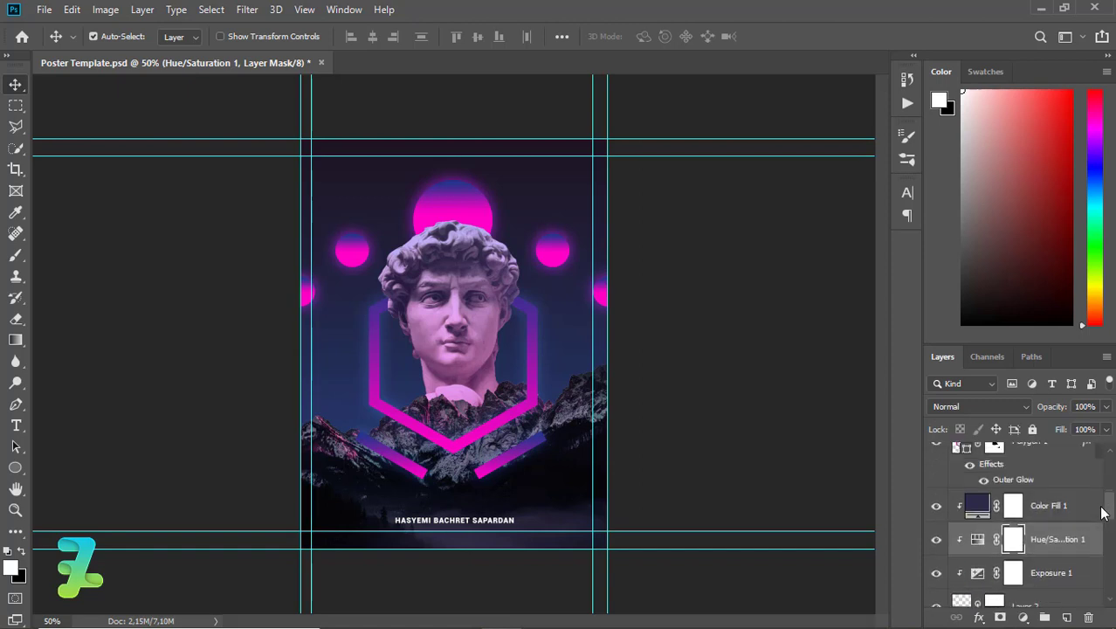
click(1048, 505)
click(1067, 618)
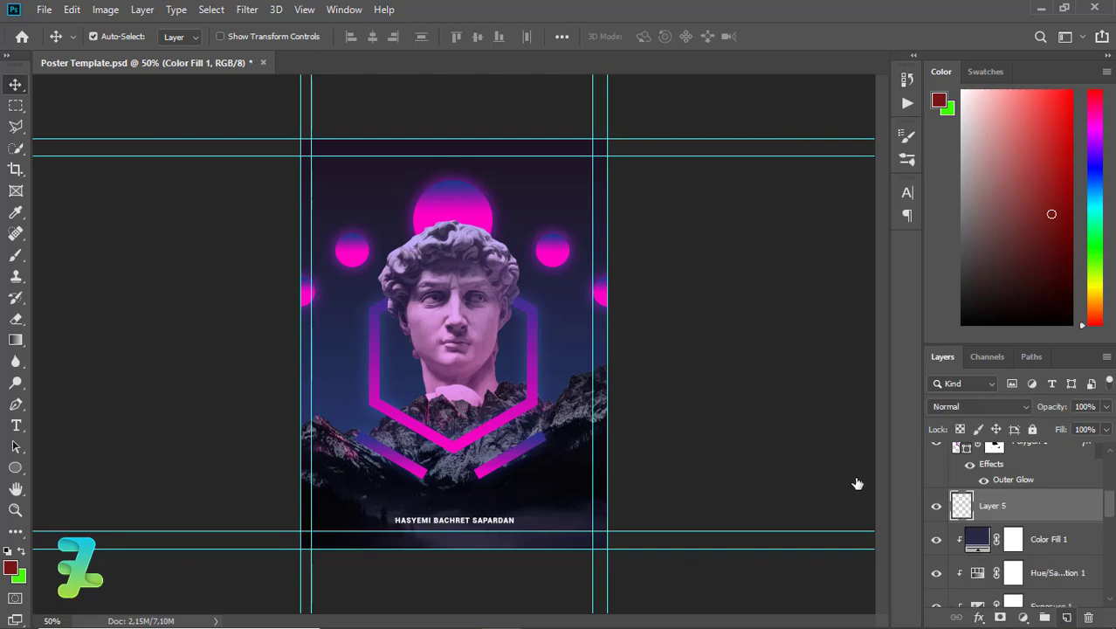
Sample magenta from the circles and paint a soft glow spot at the lower left
click(10, 569)
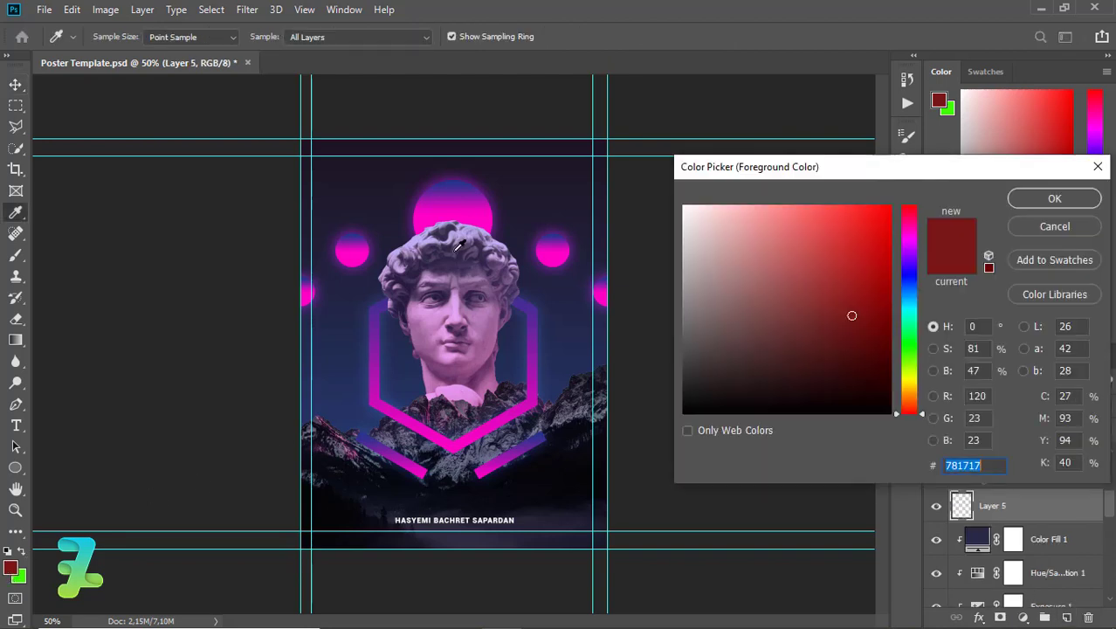
click(488, 216)
click(1054, 199)
key(v)
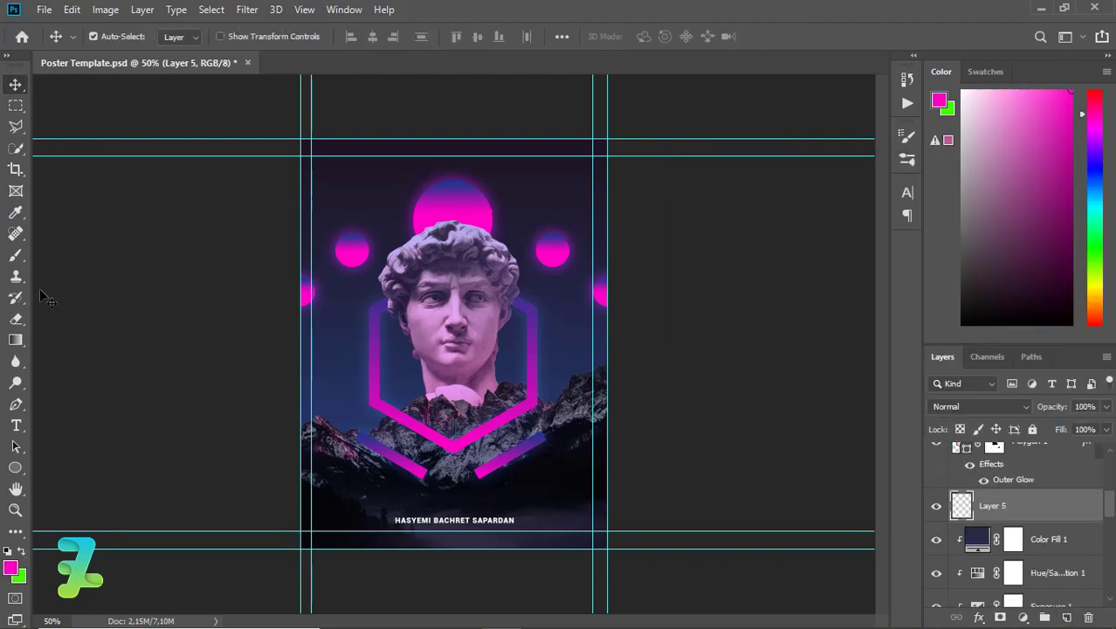
click(14, 258)
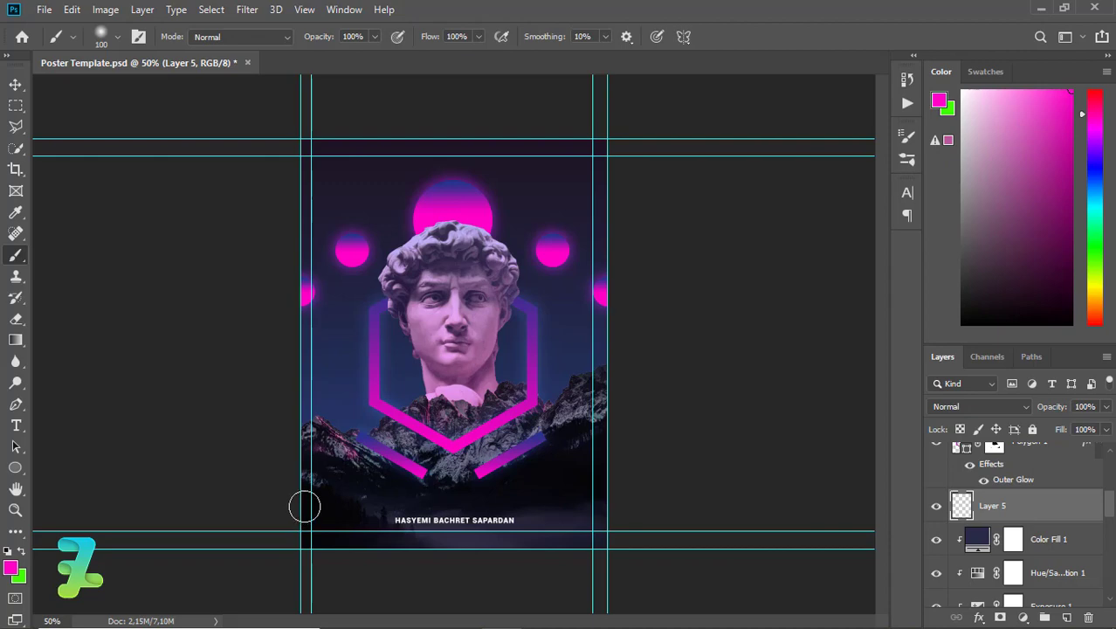
click(304, 507)
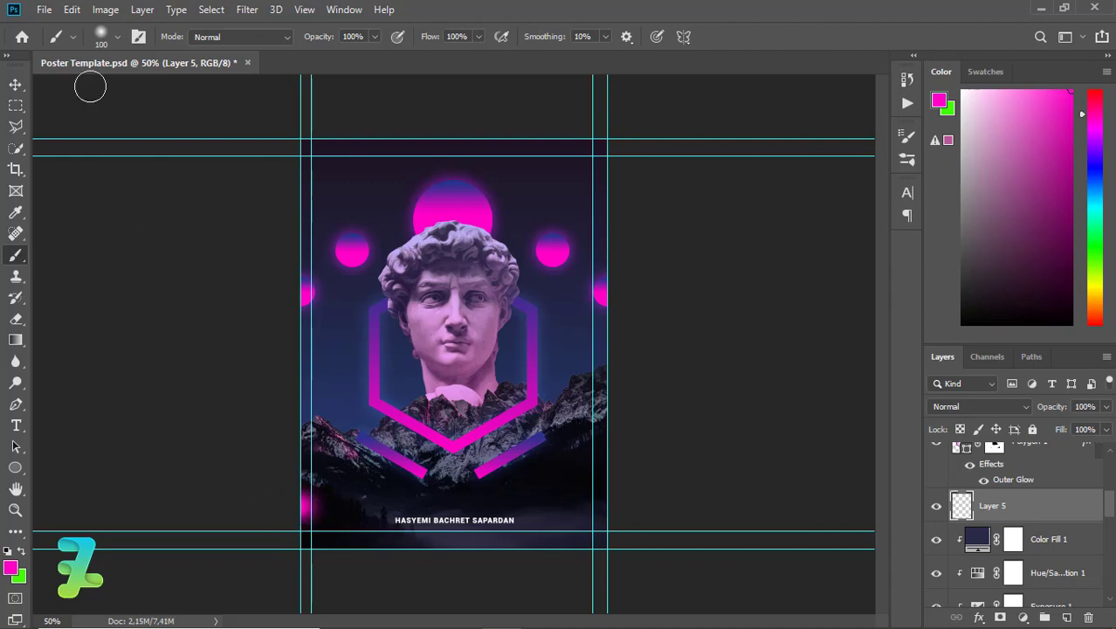
Perspective-transform the glow, spreading its bottom corners wide across the mountains
click(69, 10)
mouse_move(125, 382)
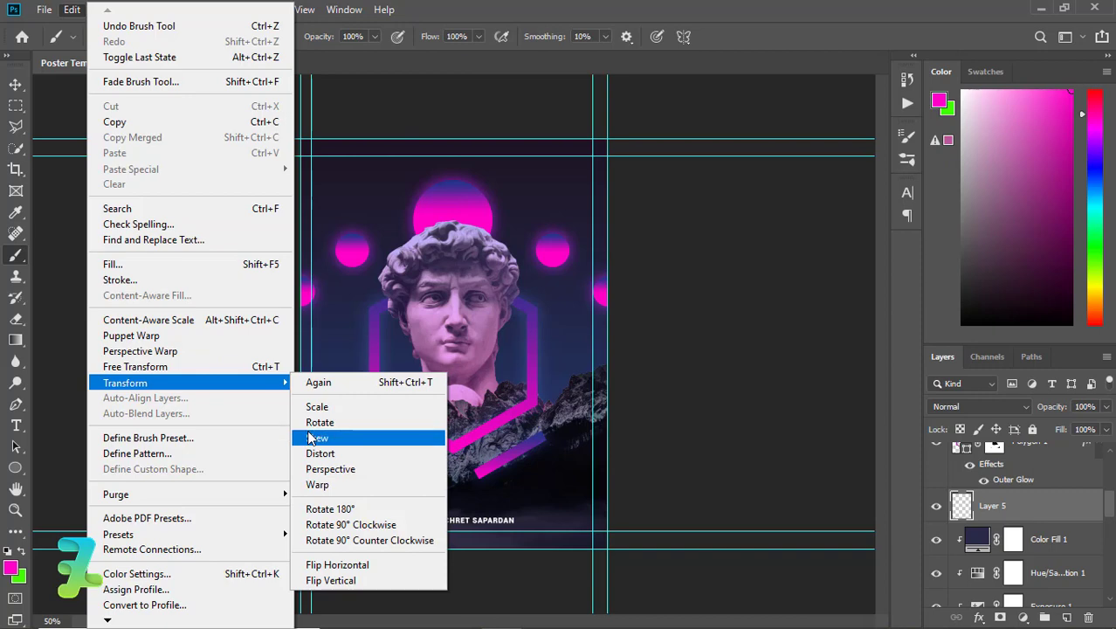
click(320, 470)
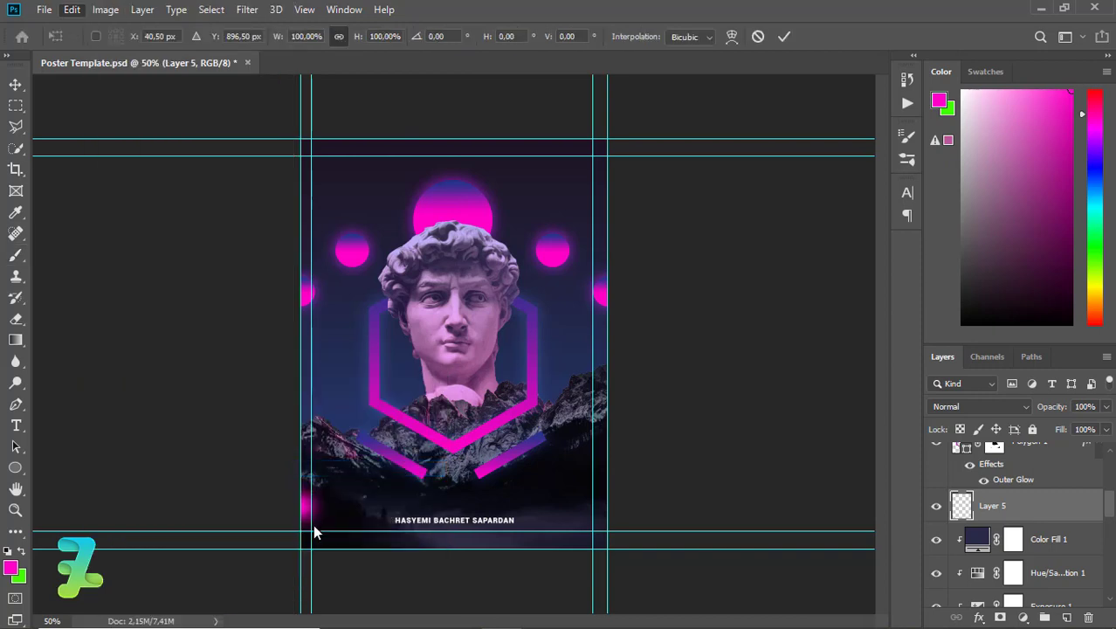
drag(301, 540, 285, 540)
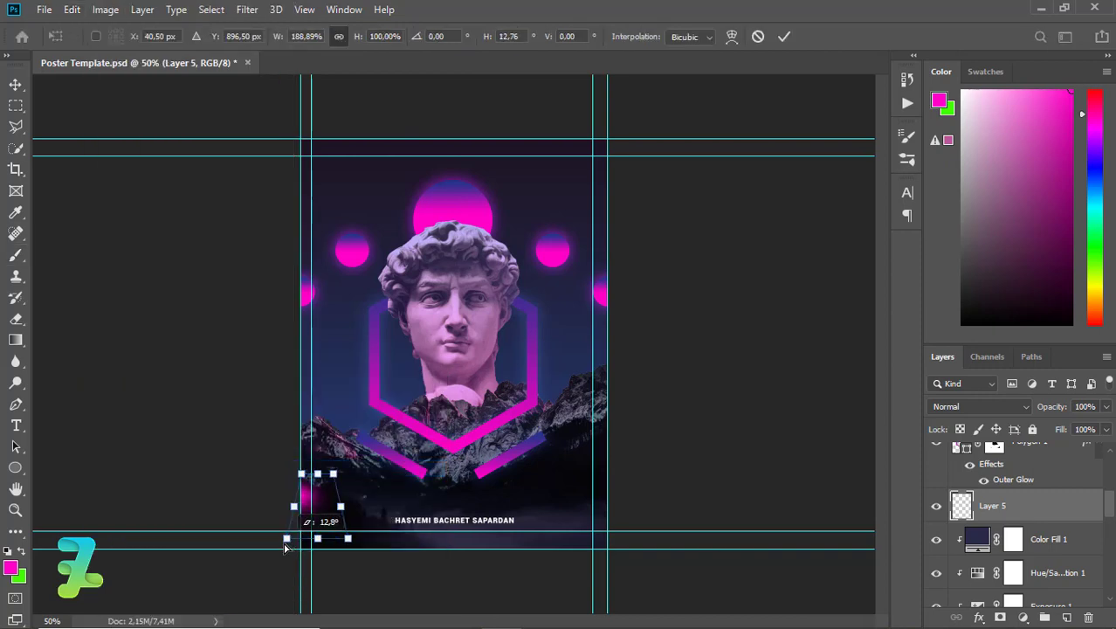
key(b)
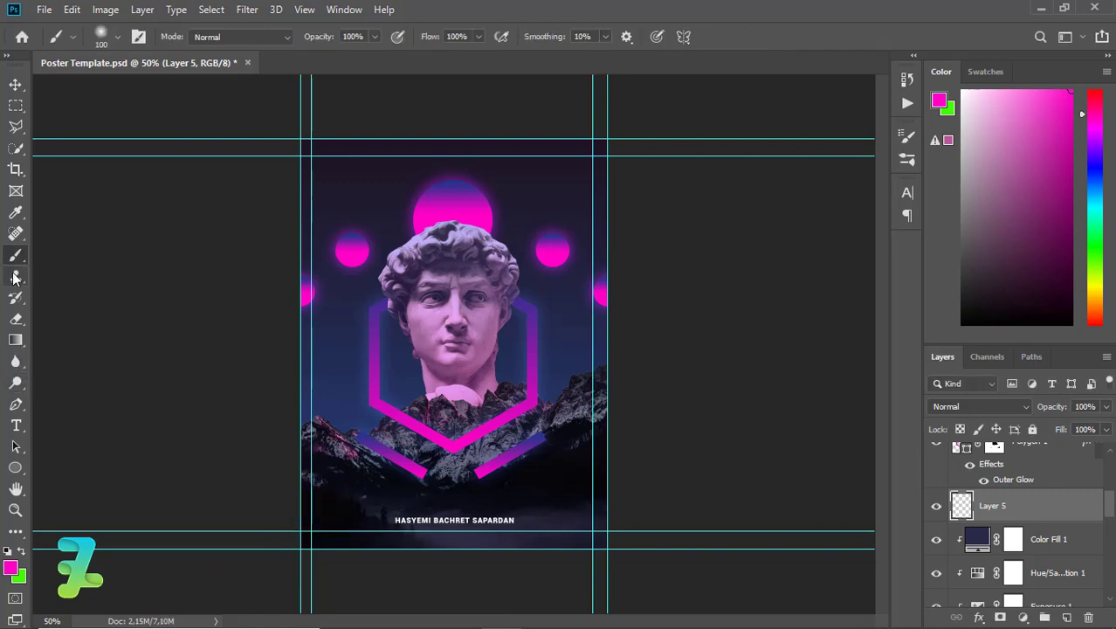
click(71, 9)
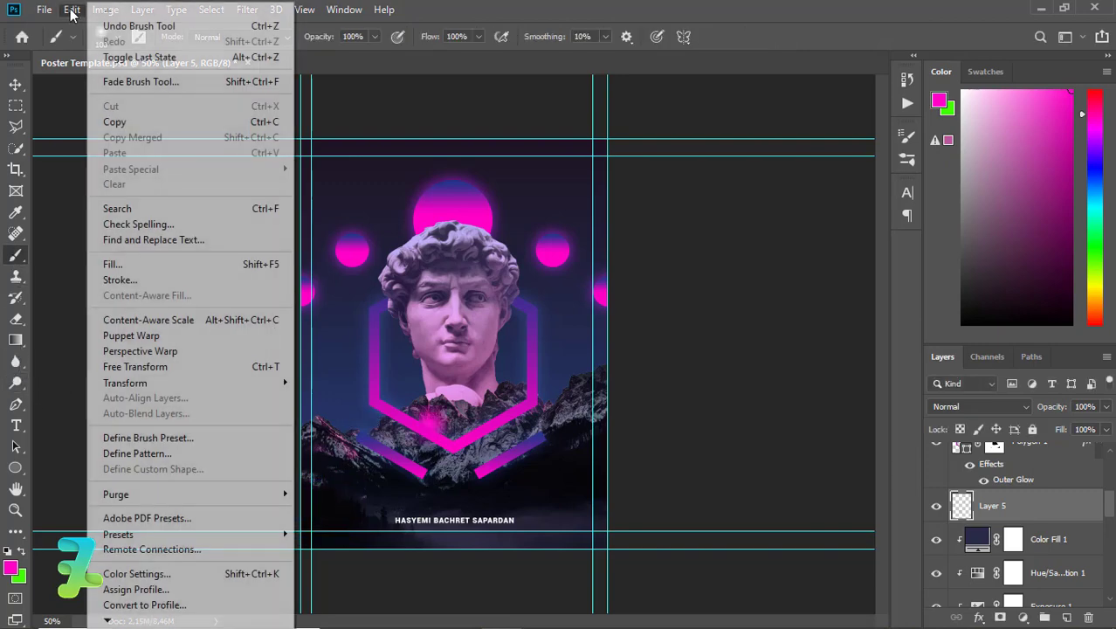
click(349, 465)
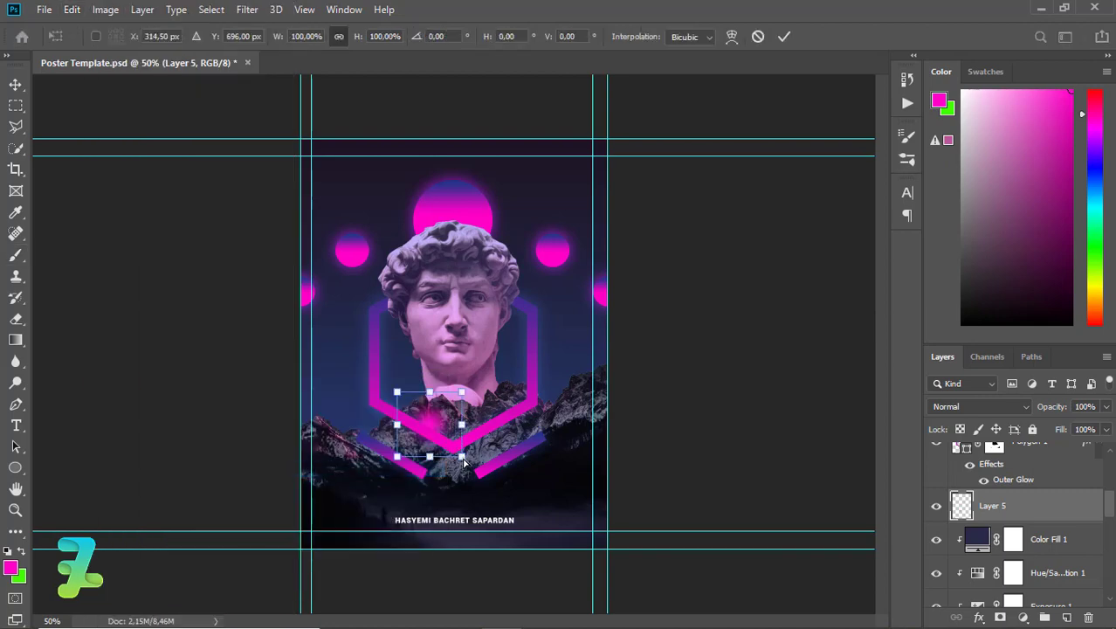
drag(469, 463, 514, 457)
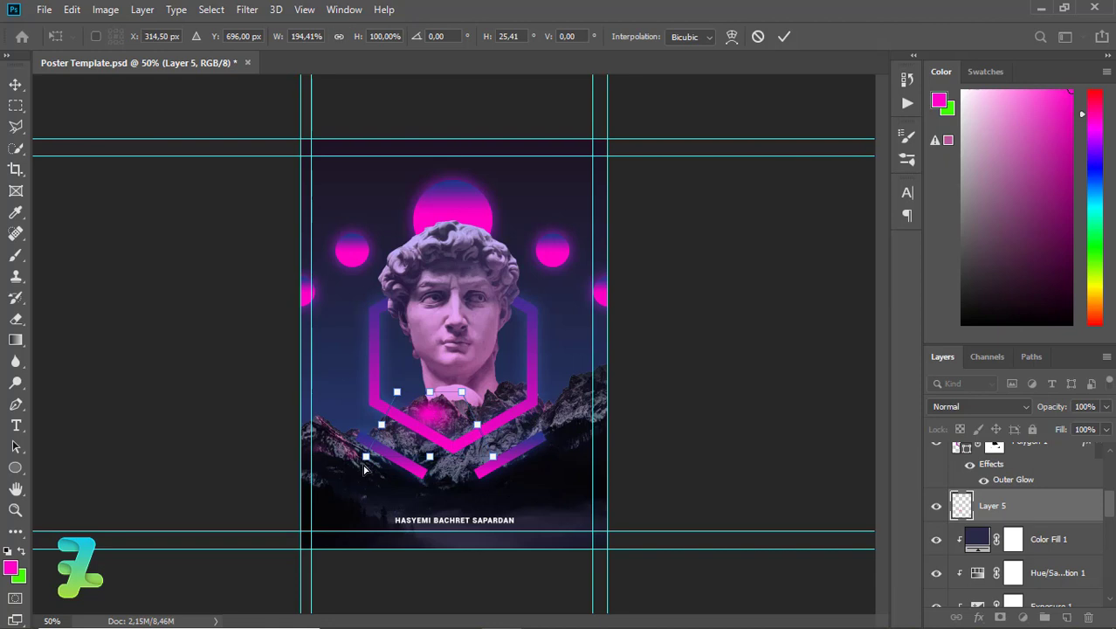
drag(346, 457, 418, 458)
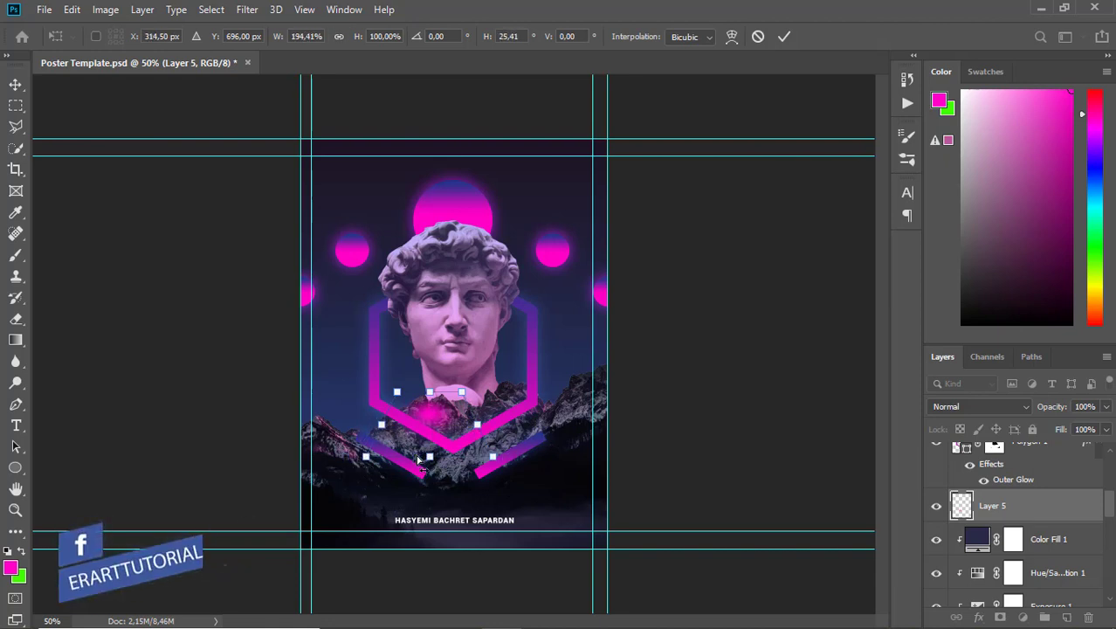
key(Return)
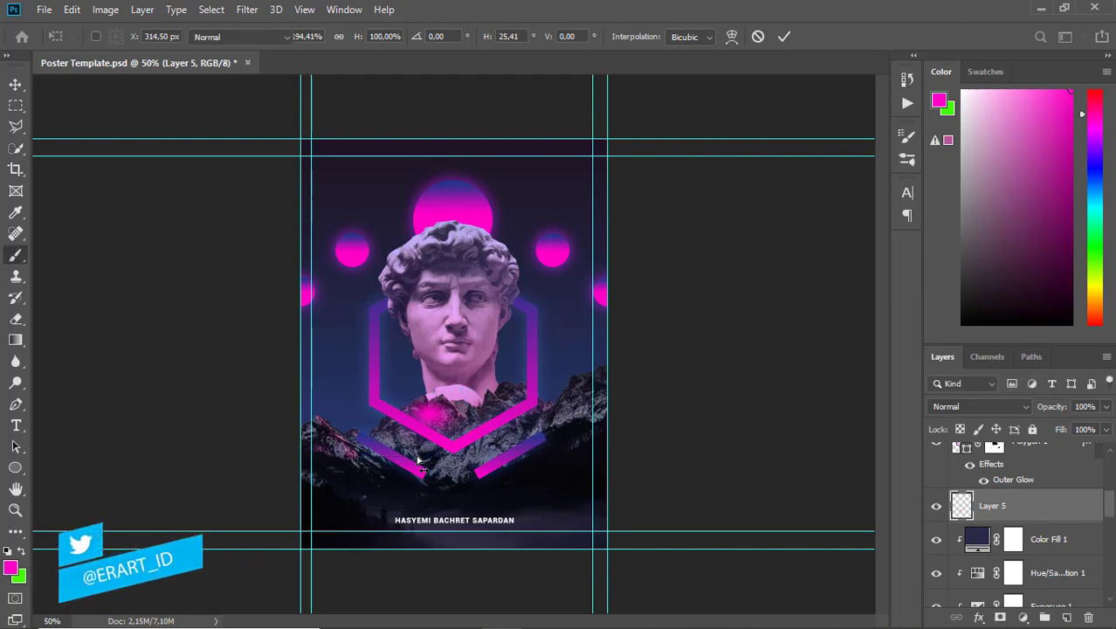
Move the magenta glow down to the name text and lower its opacity to 52%
key(b)
key(v)
drag(434, 419, 463, 535)
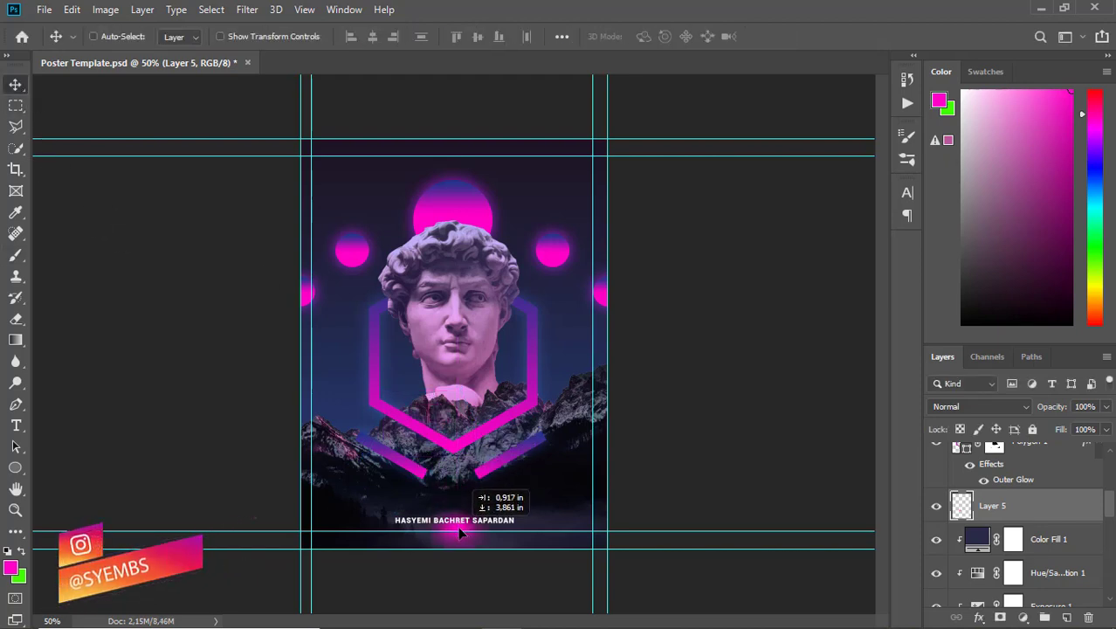
drag(463, 535, 461, 524)
mouse_move(1107, 406)
mouse_down()
mouse_move(1099, 432)
mouse_move(1070, 428)
mouse_up()
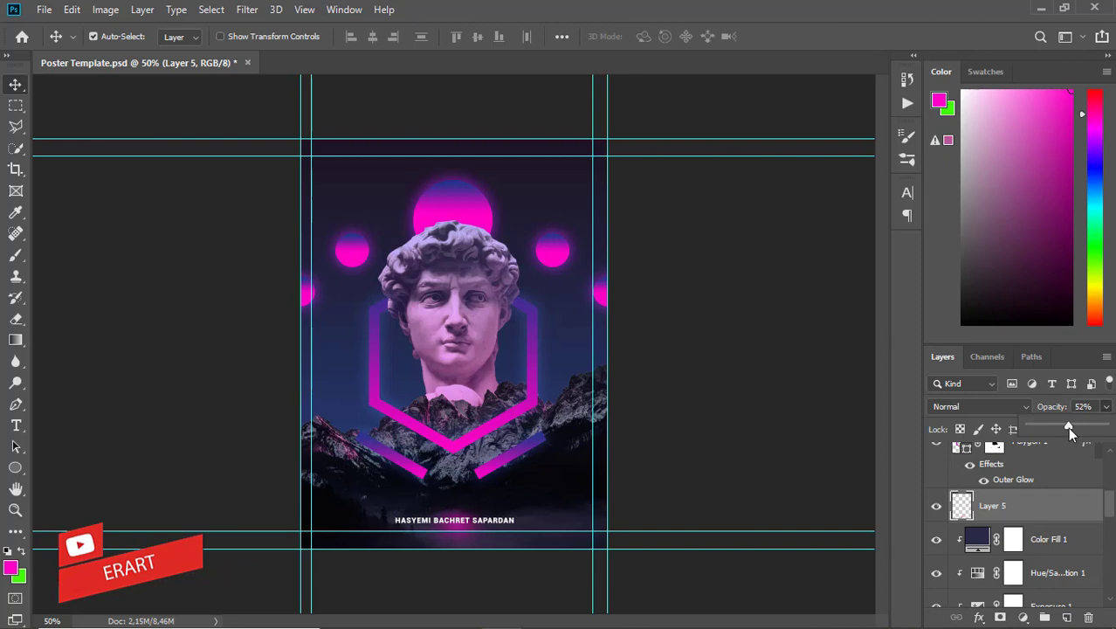
Duplicate the glow near the name text and skew its bottom with perspective
key(ctrl+j)
mouse_move(658, 554)
mouse_down()
mouse_move(513, 527)
mouse_move(535, 524)
mouse_up()
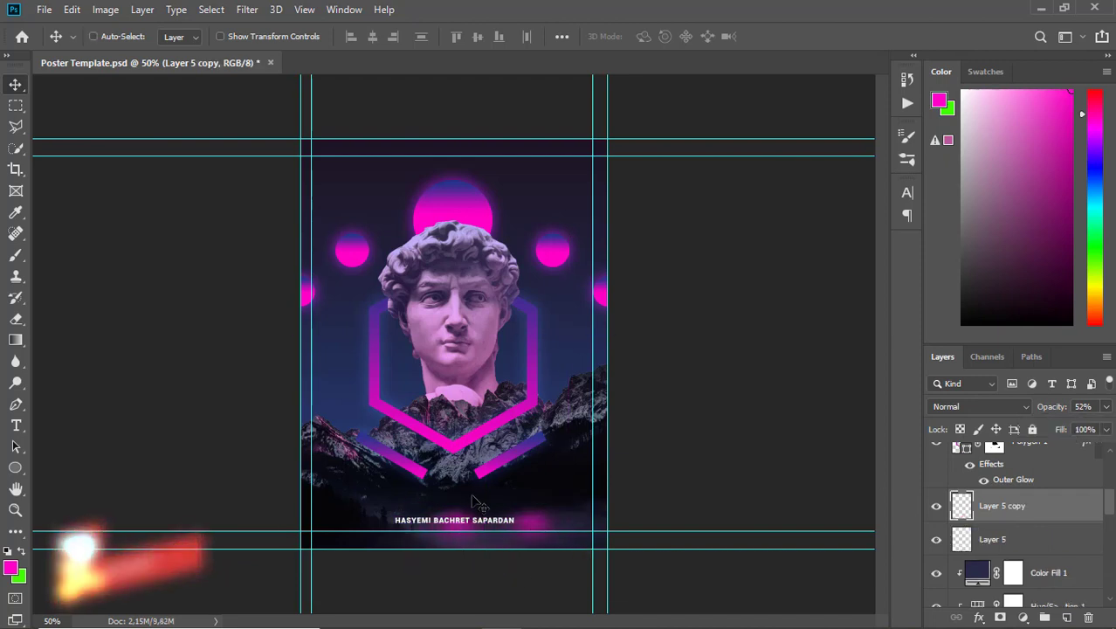
key(ctrl+t)
click(72, 10)
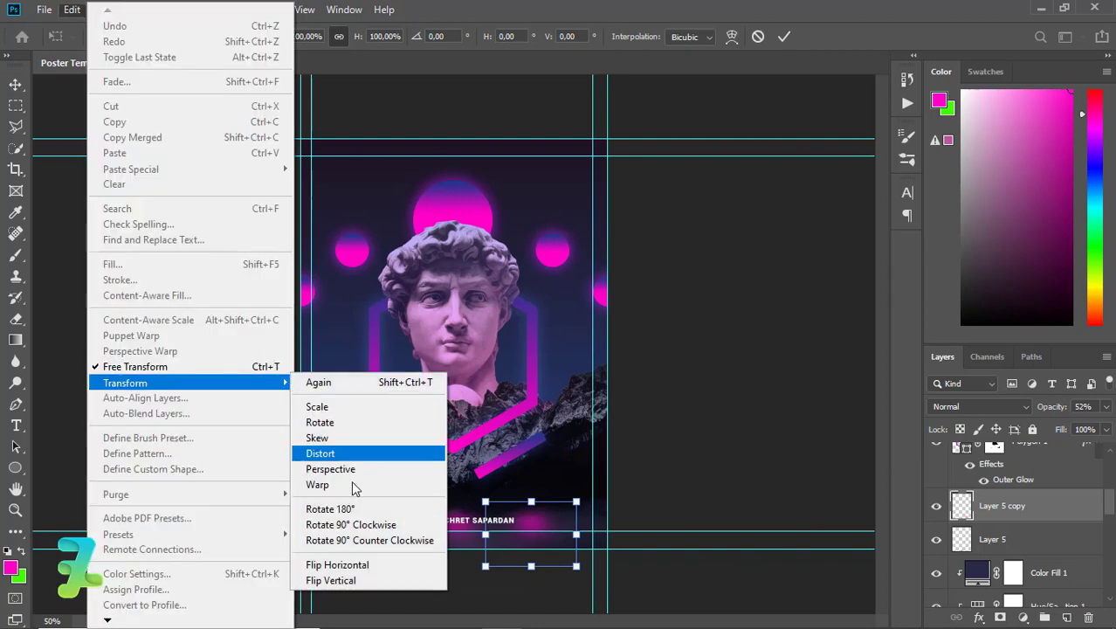
click(349, 474)
drag(537, 576, 553, 577)
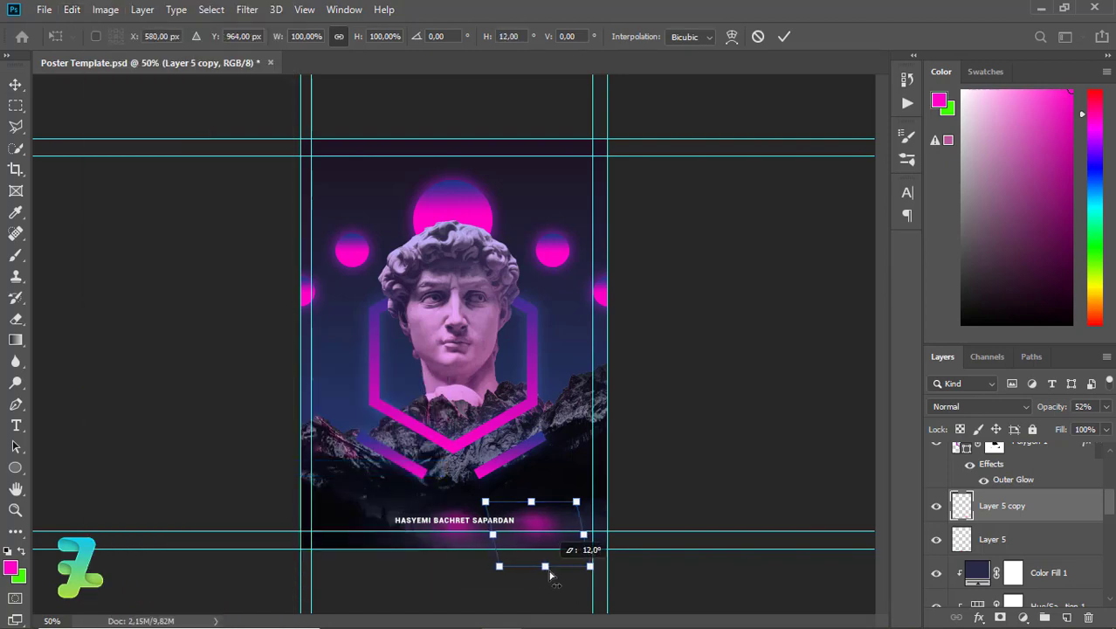
key(Return)
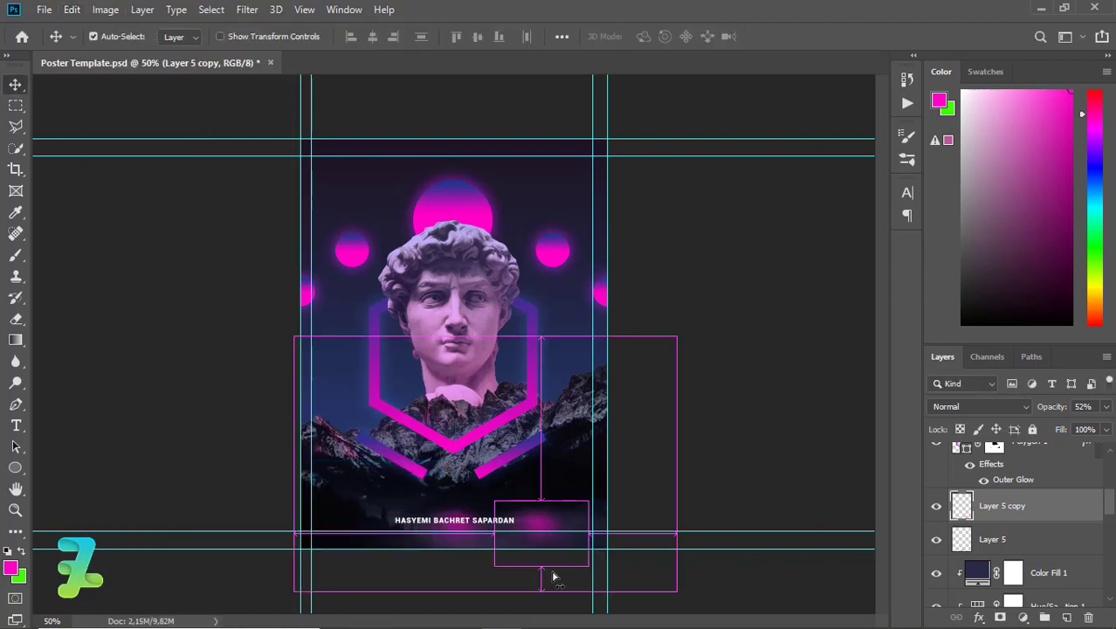
Move a glow copy left, flip it vertically, and shrink it
mouse_move(539, 531)
mouse_down()
mouse_move(354, 531)
mouse_move(357, 522)
mouse_up()
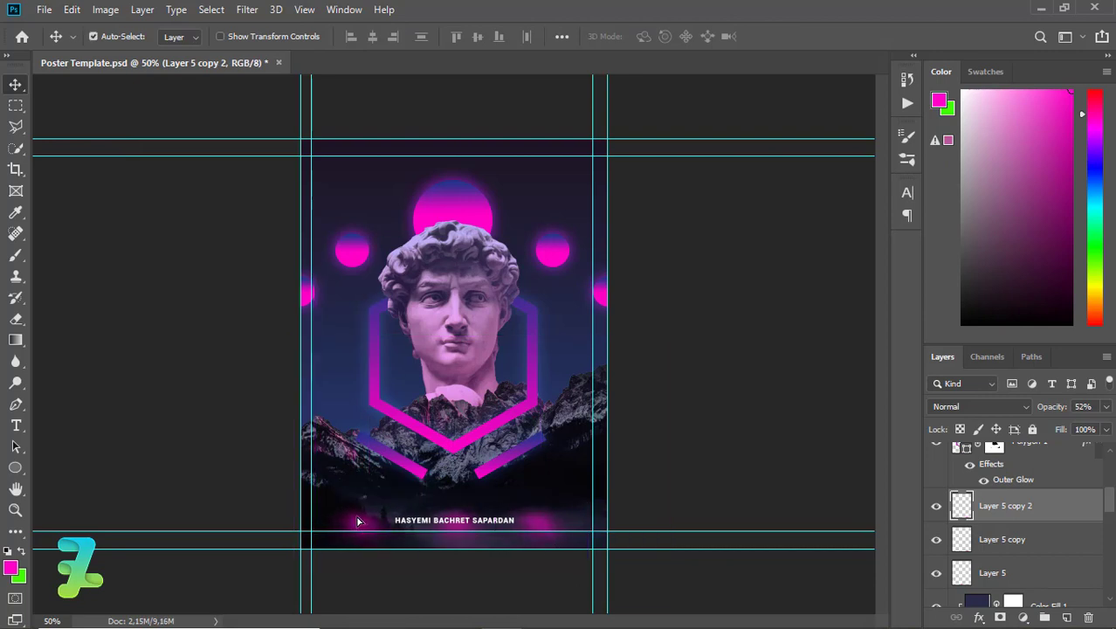
key(ctrl+plus)
scroll(879, 382, down, 2)
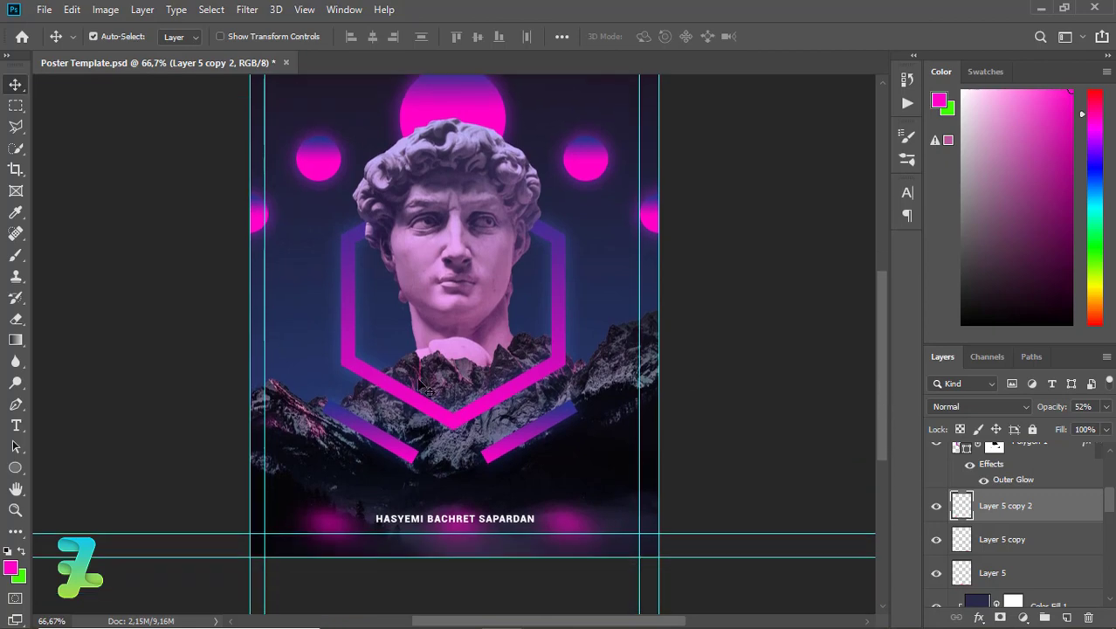
click(72, 10)
mouse_move(125, 383)
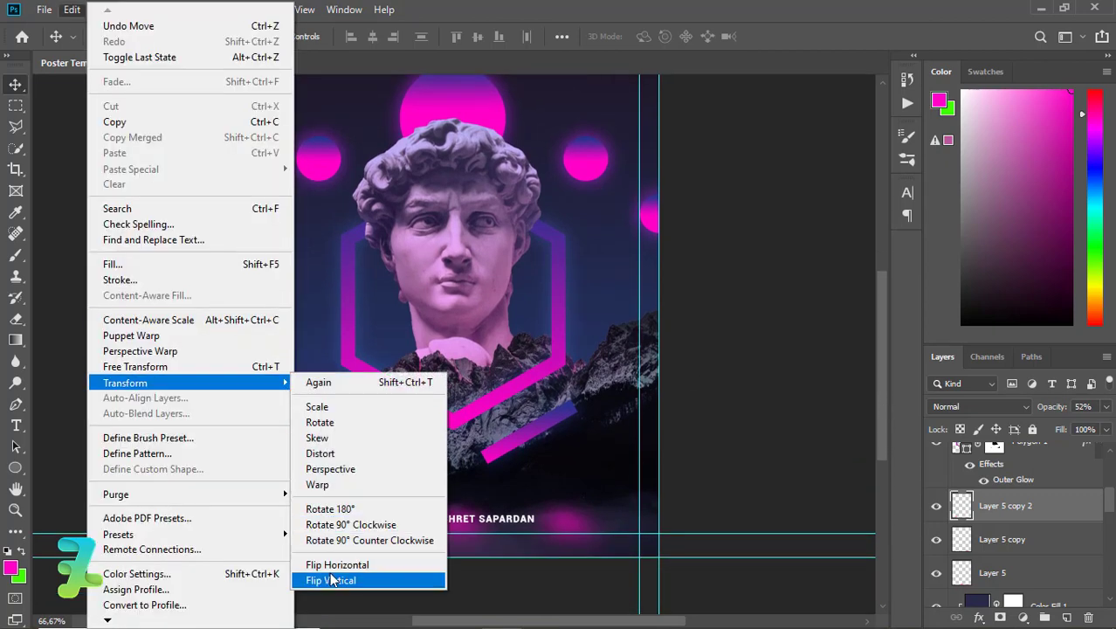
click(323, 578)
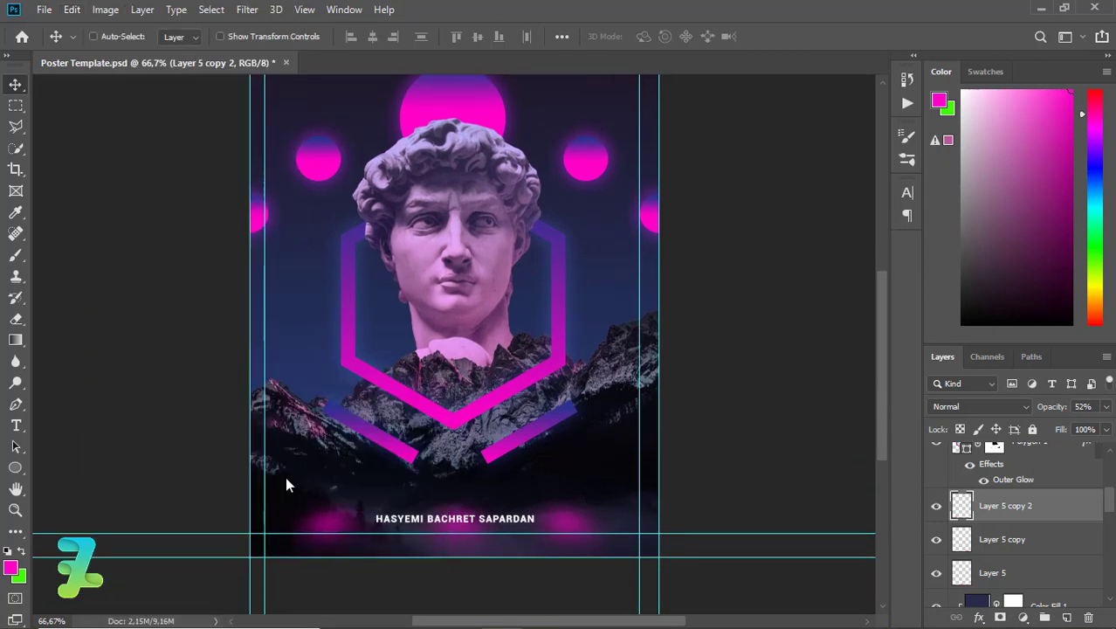
key(ctrl+t)
drag(387, 580, 375, 570)
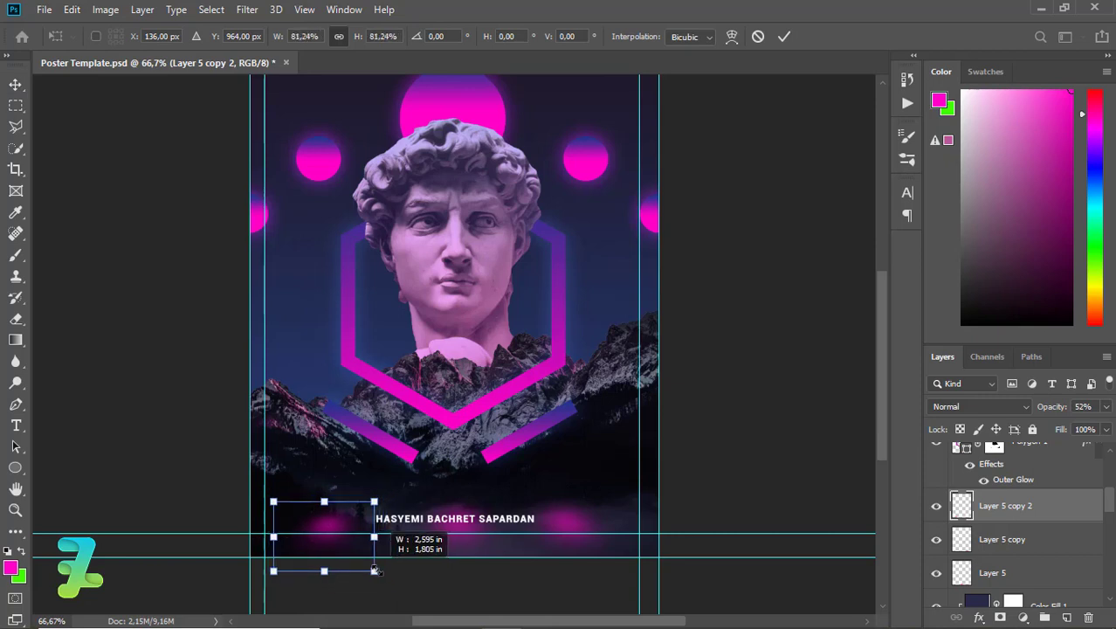
key(Return)
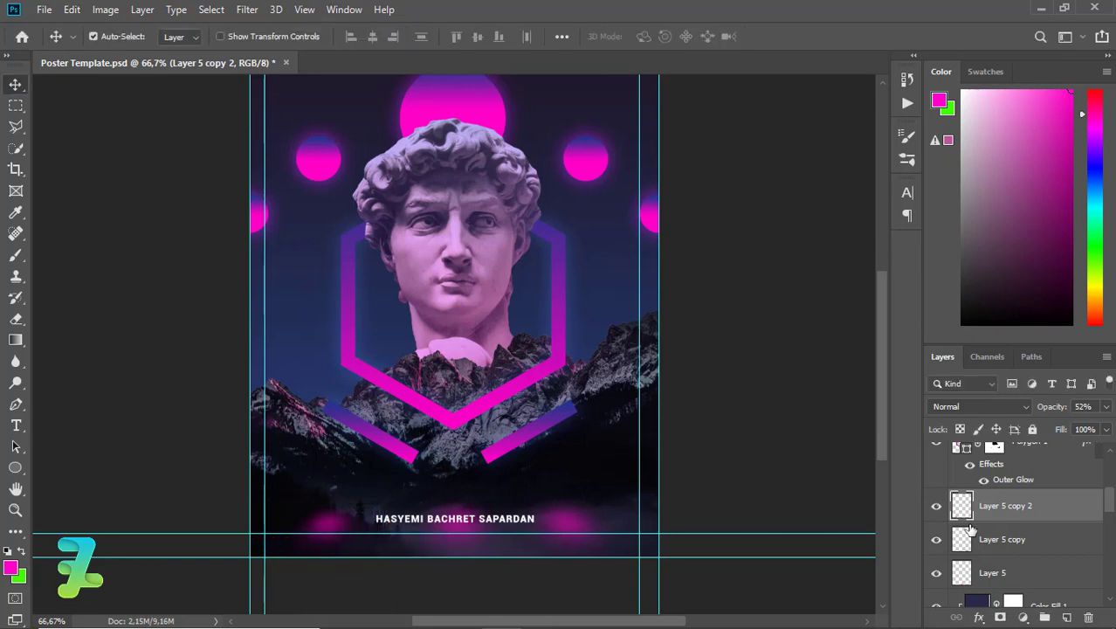
Shrink the Layer 5 copy glow, then add a smaller duplicate at the right edge
click(970, 530)
key(ctrl+t)
drag(631, 578, 615, 572)
key(Return)
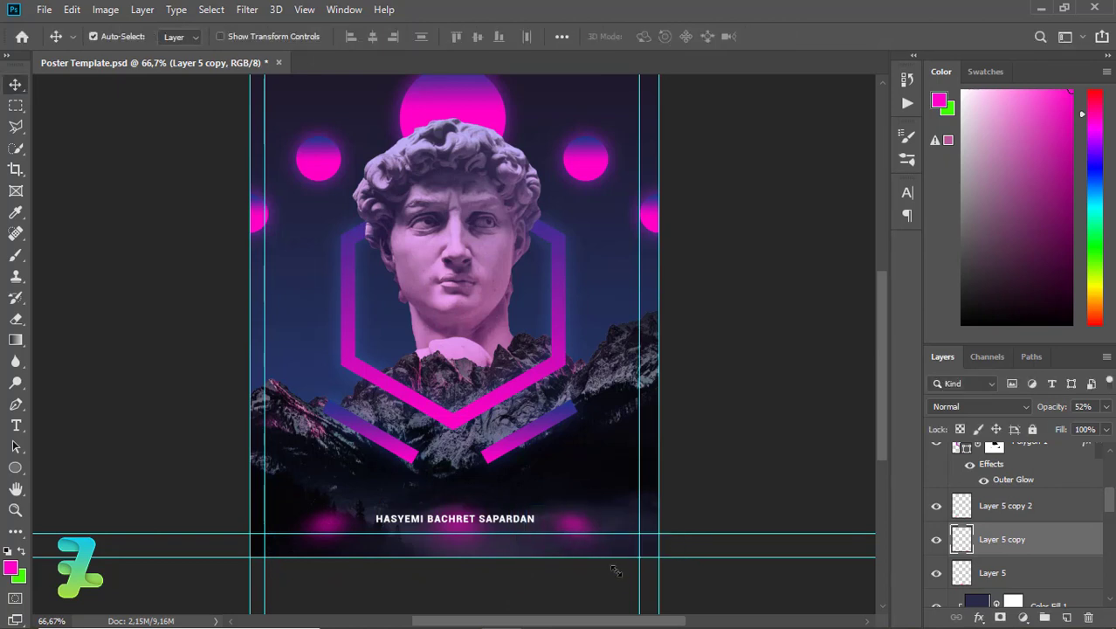
key(ctrl)
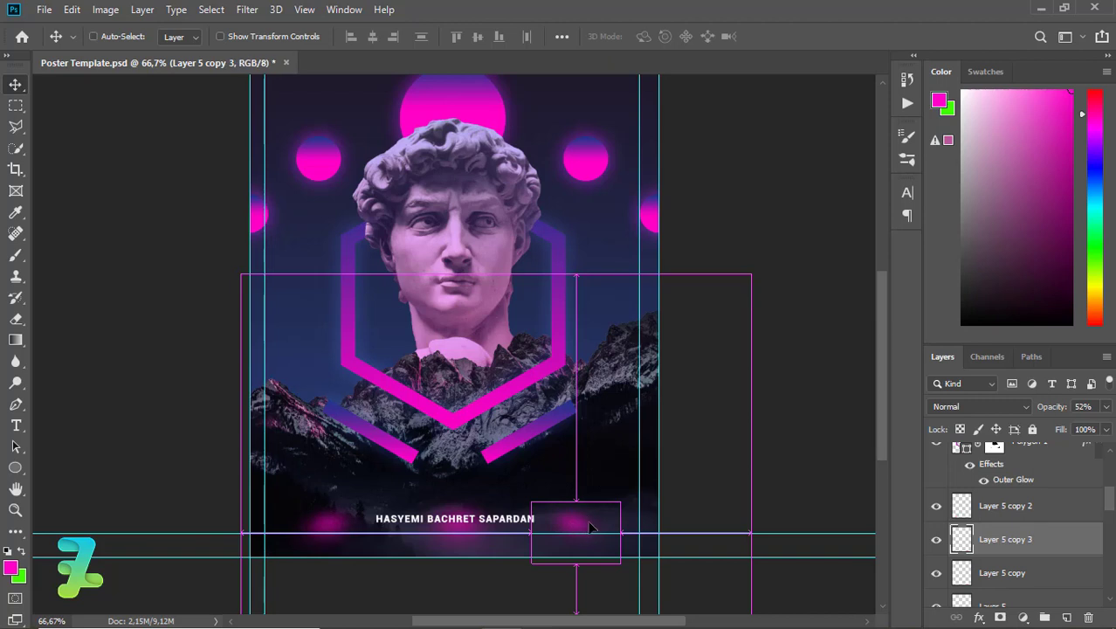
drag(617, 528, 655, 524)
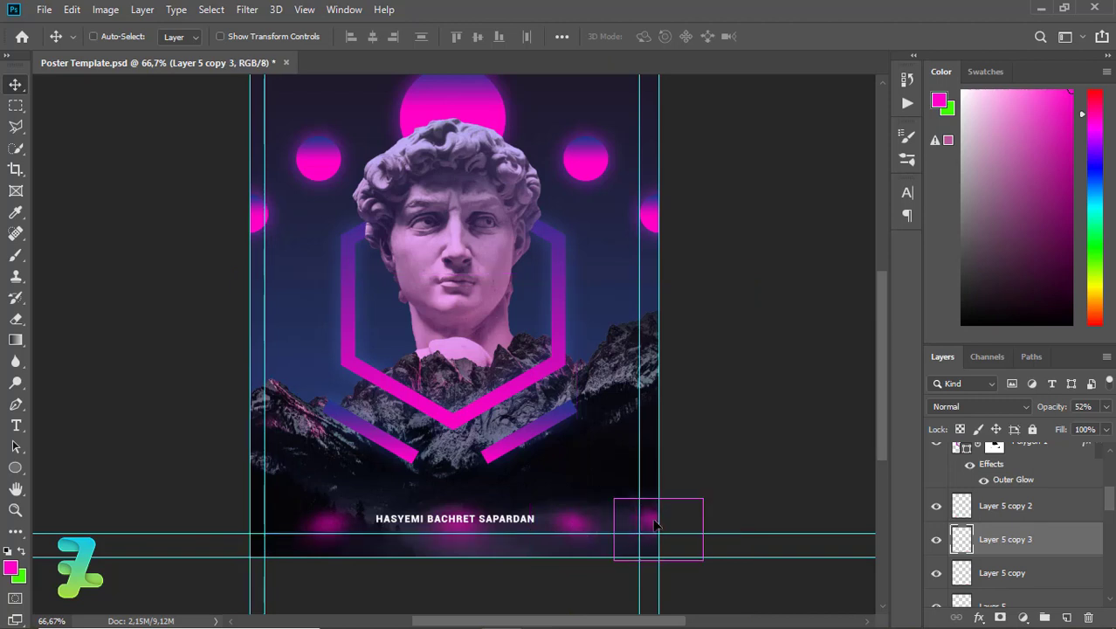
key(ctrl+t)
mouse_move(703, 559)
mouse_down()
mouse_move(688, 551)
mouse_move(699, 561)
mouse_up()
key(Return)
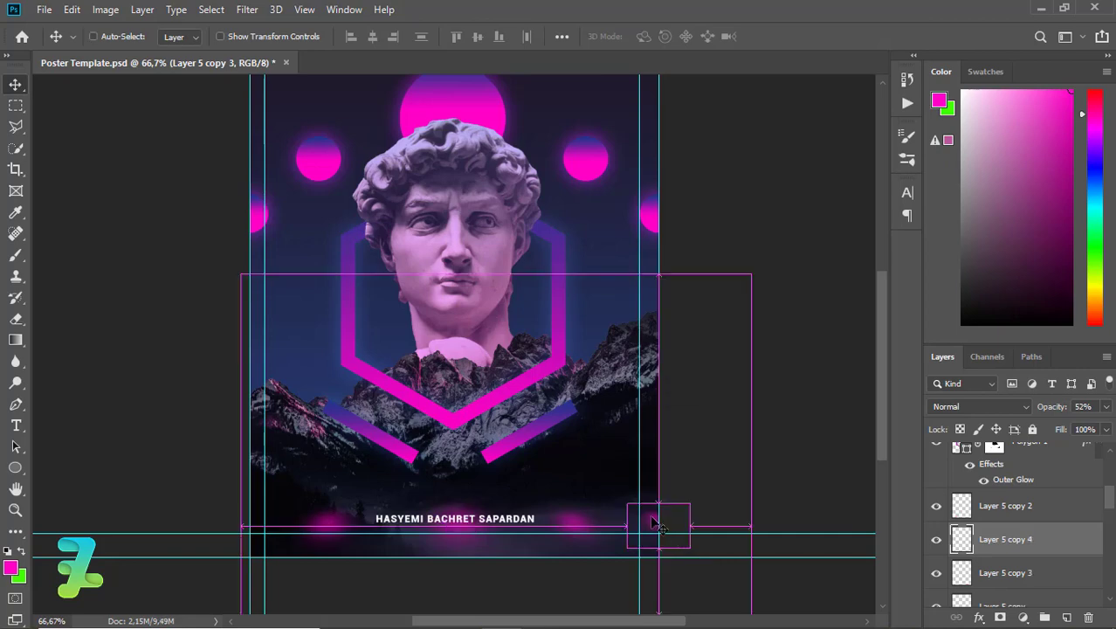
Move a glow copy to the poster's left edge and mirror it horizontally
drag(657, 524, 258, 524)
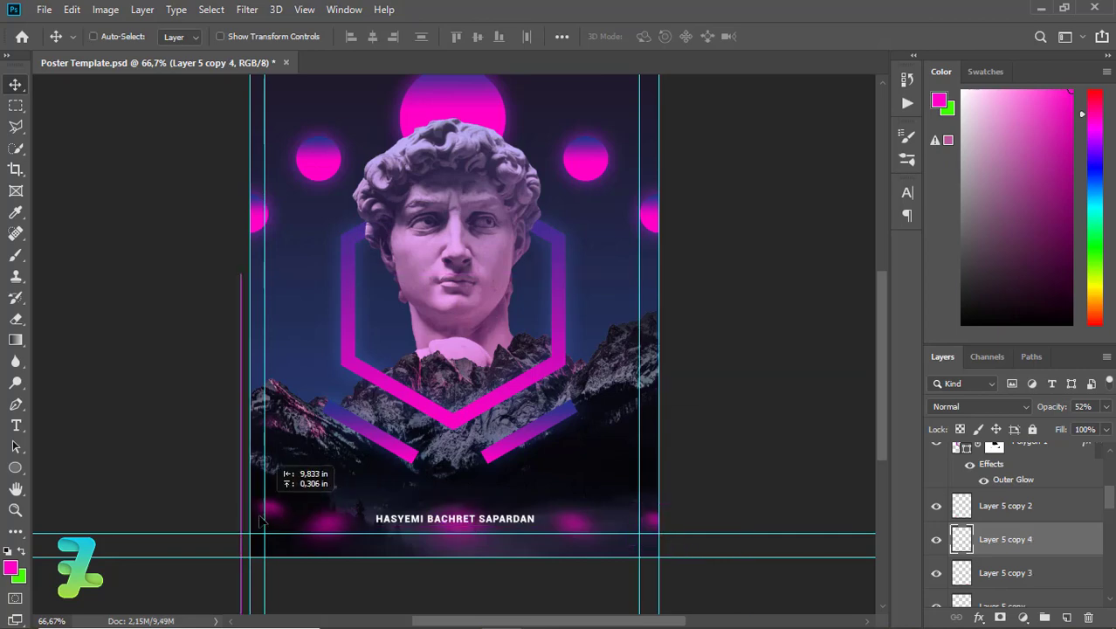
click(72, 10)
mouse_move(125, 382)
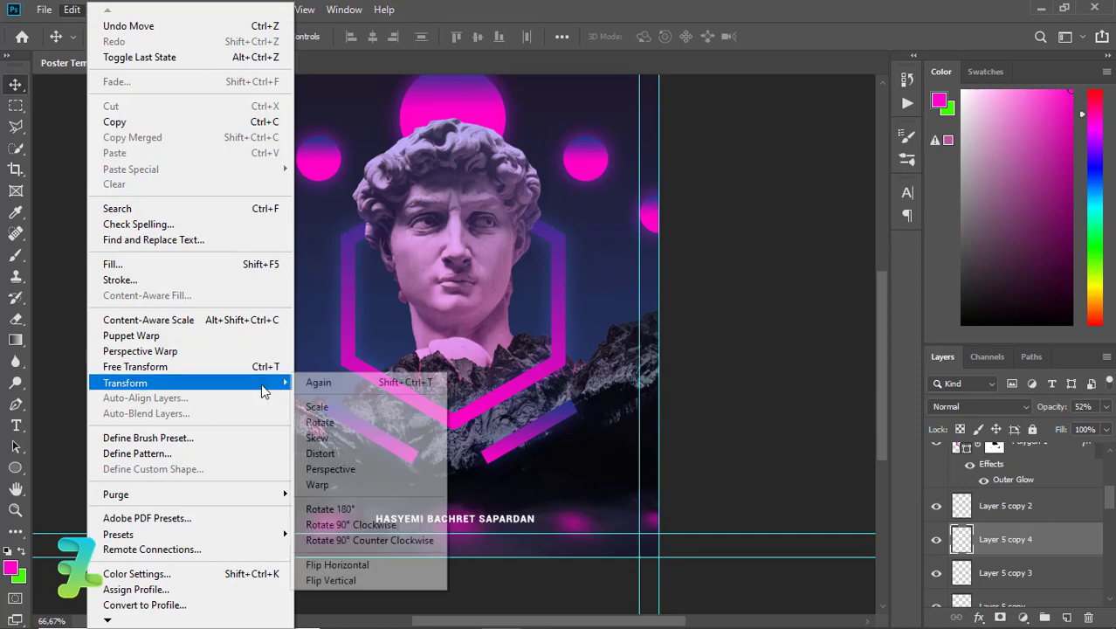
click(343, 566)
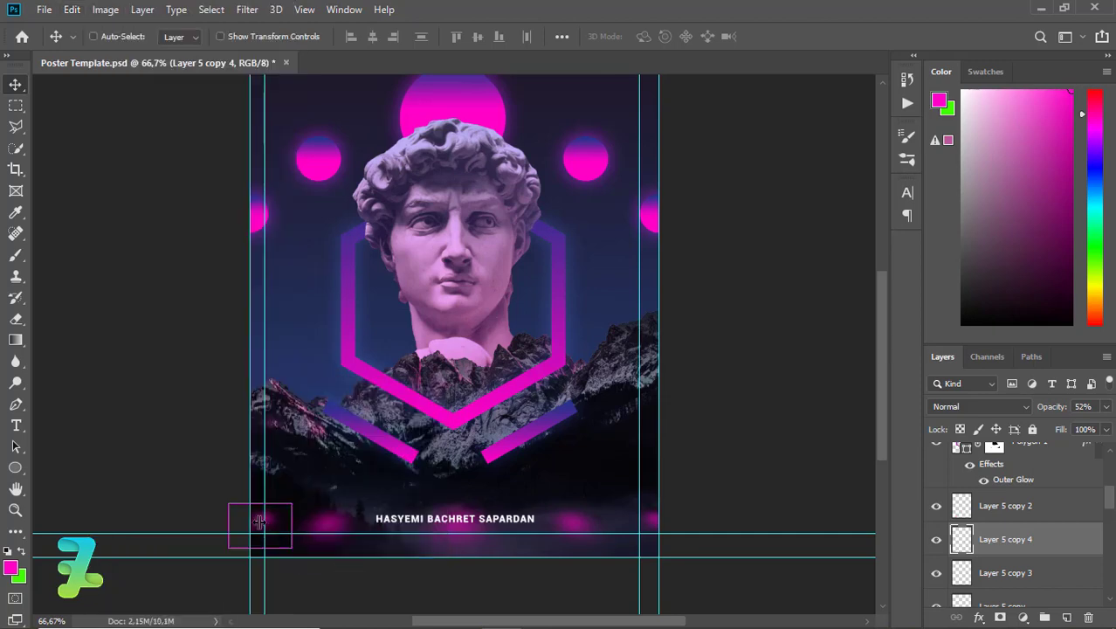
drag(259, 525, 257, 524)
key(ctrl)
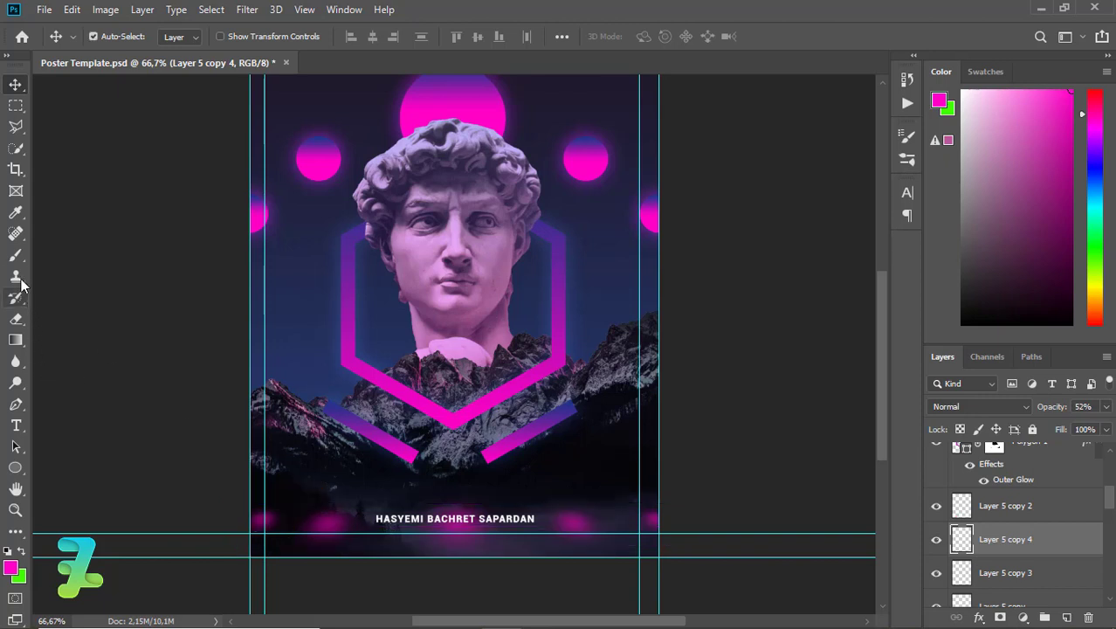
Paint a magenta stroke on a new layer, Layer 6, and squash it into a thin line
key(b)
click(1040, 508)
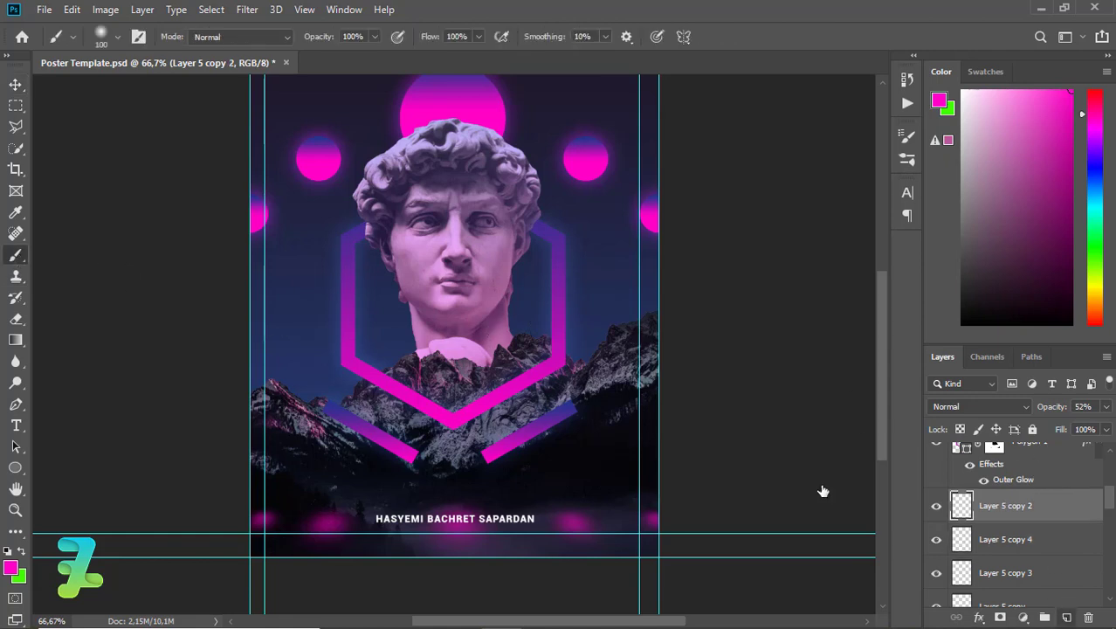
key(ctrl+shift+alt+n)
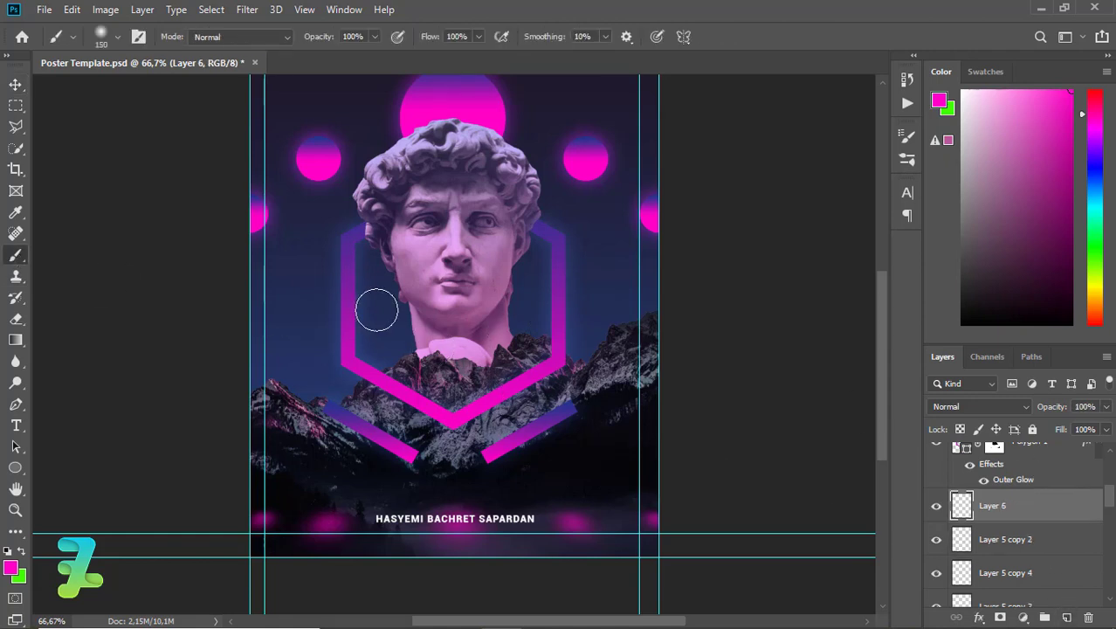
drag(377, 310, 463, 367)
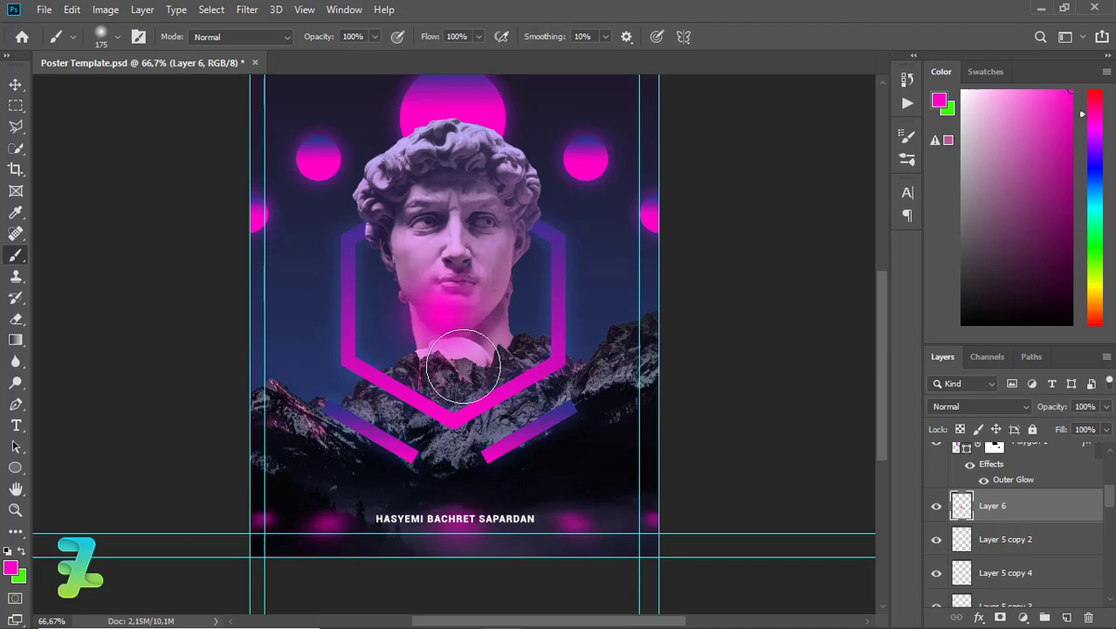
key(ctrl+t)
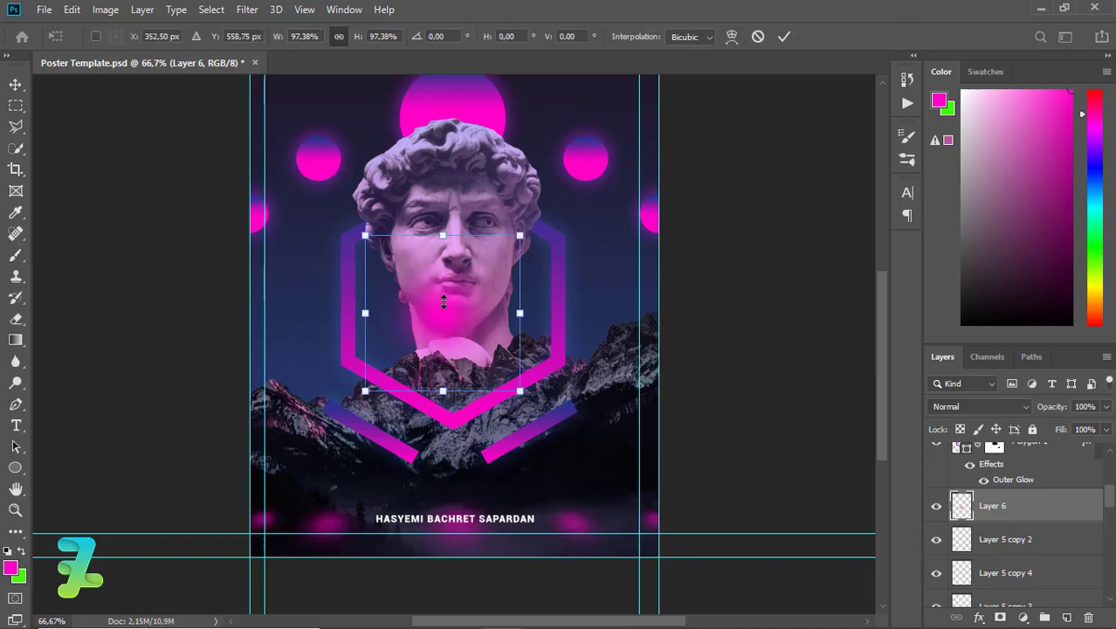
drag(443, 300, 462, 339)
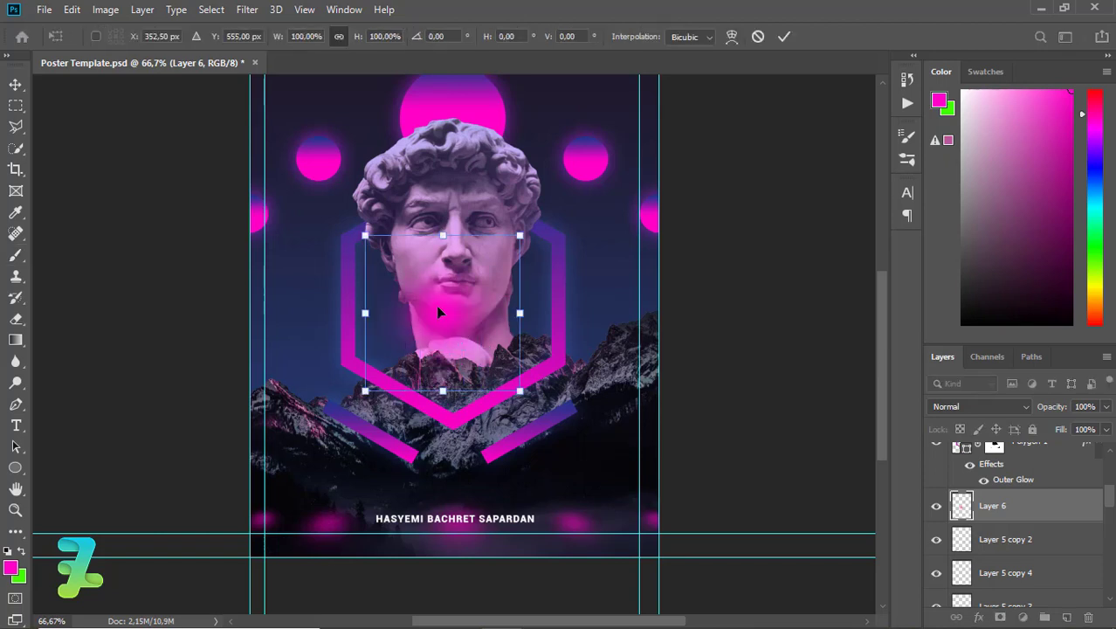
drag(445, 249, 459, 382)
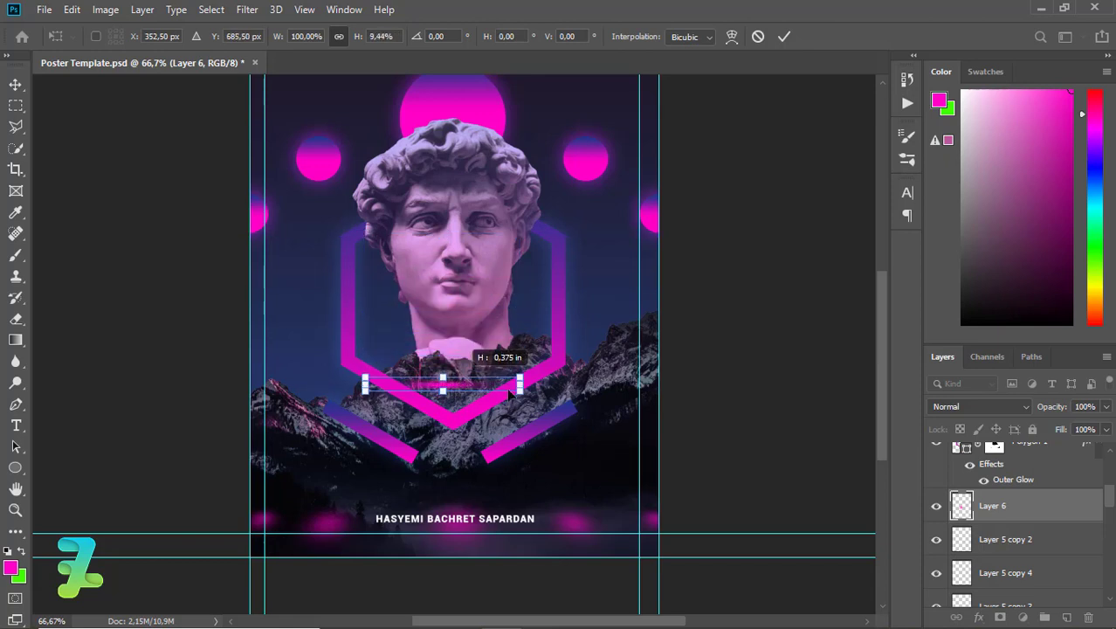
Widen the stroke leftward, rotate it to 30°, and move it to the lower-left mountains
drag(460, 382, 669, 385)
key(ctrl+z)
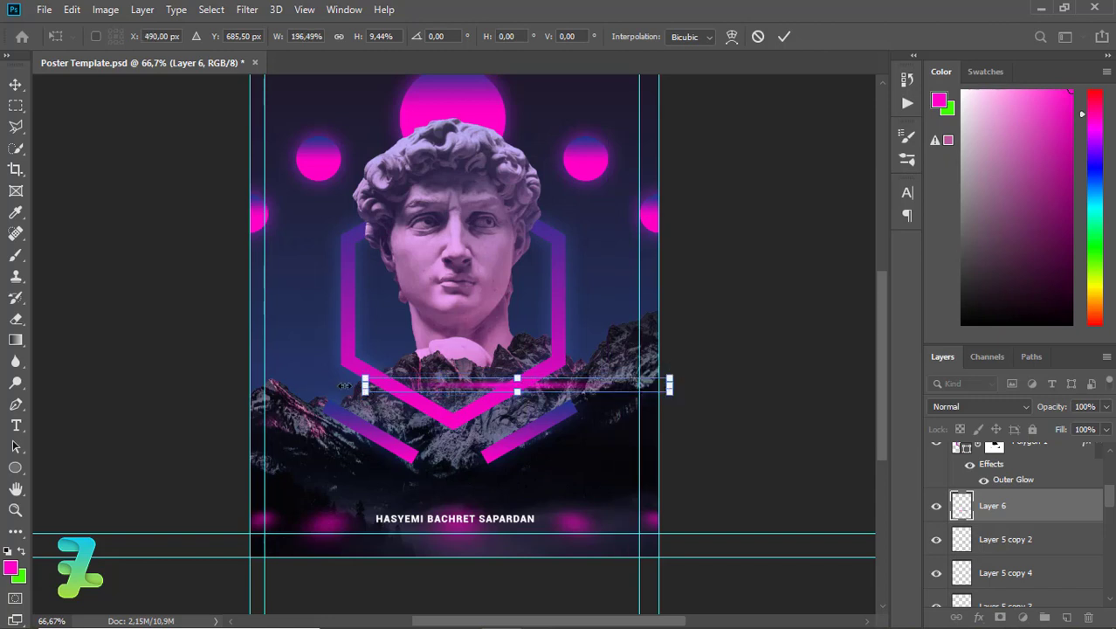
drag(361, 385, 332, 385)
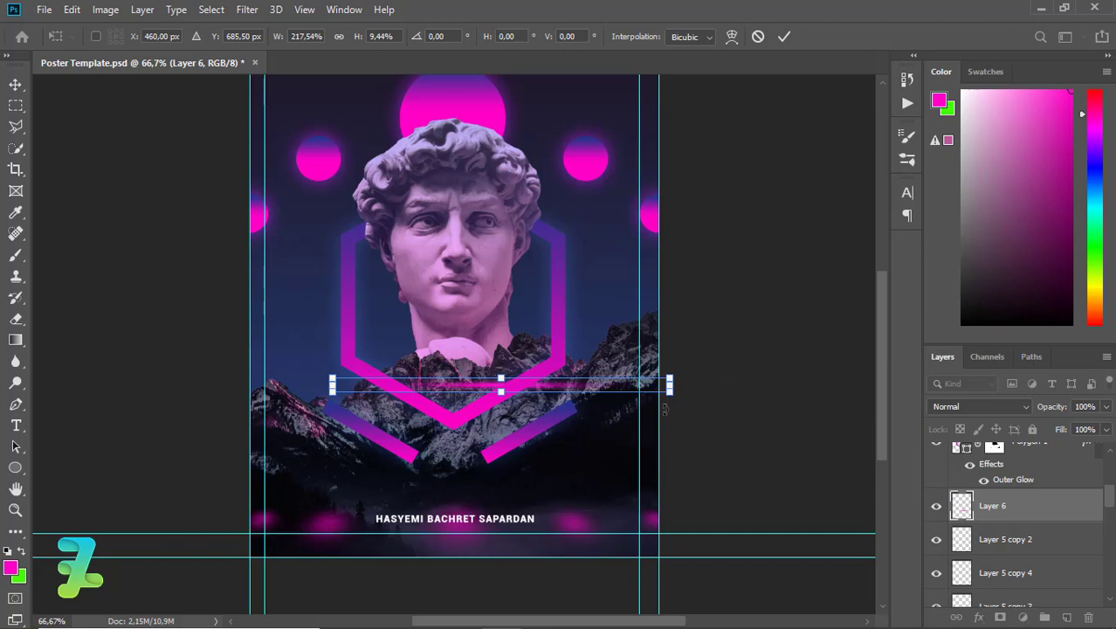
drag(682, 404, 680, 490)
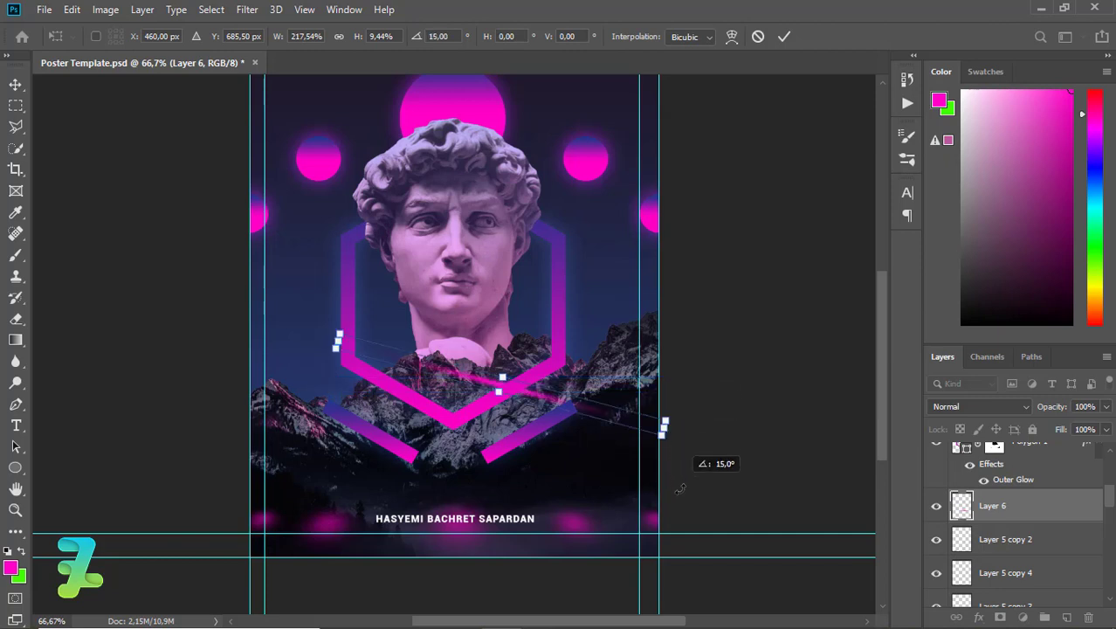
drag(535, 412, 398, 491)
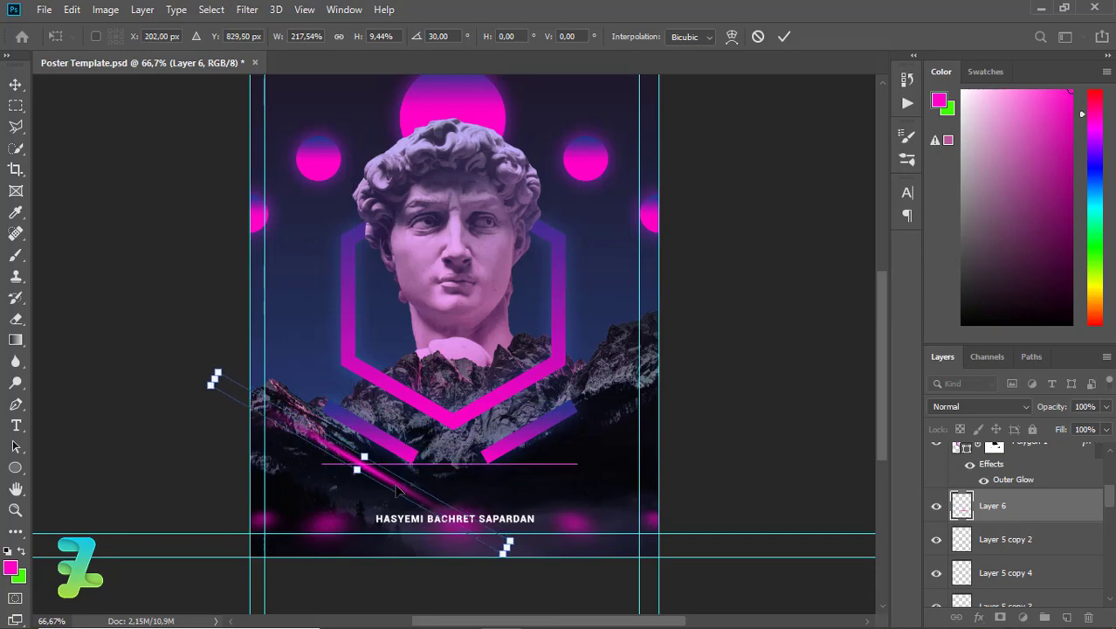
click(15, 255)
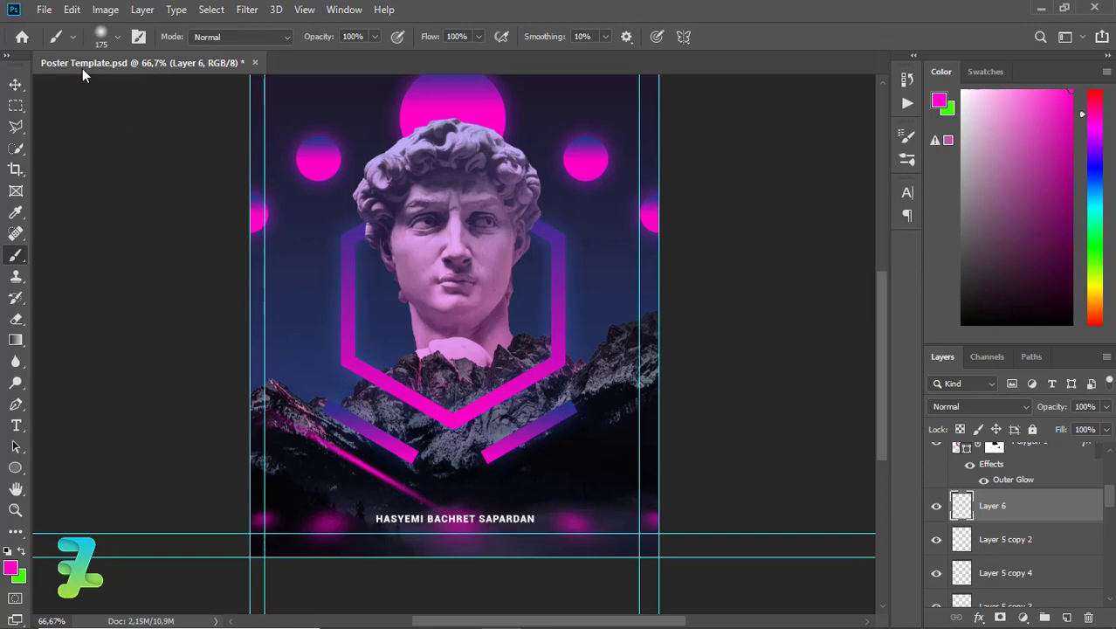
Flip the pink streak vertically and move it down toward the name text
click(70, 9)
mouse_move(125, 382)
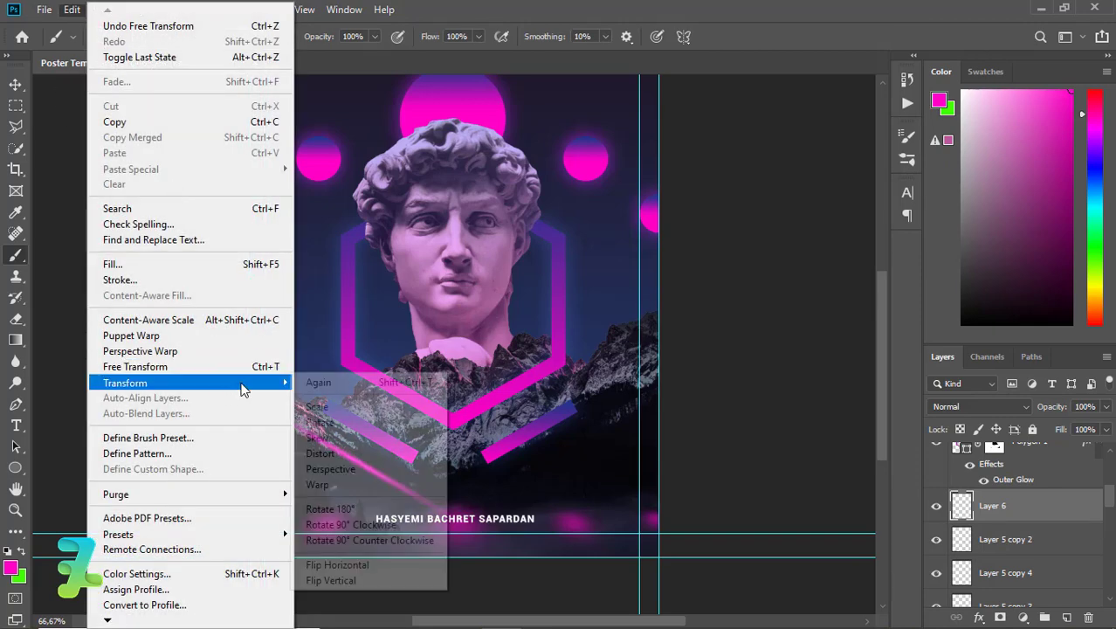
click(335, 582)
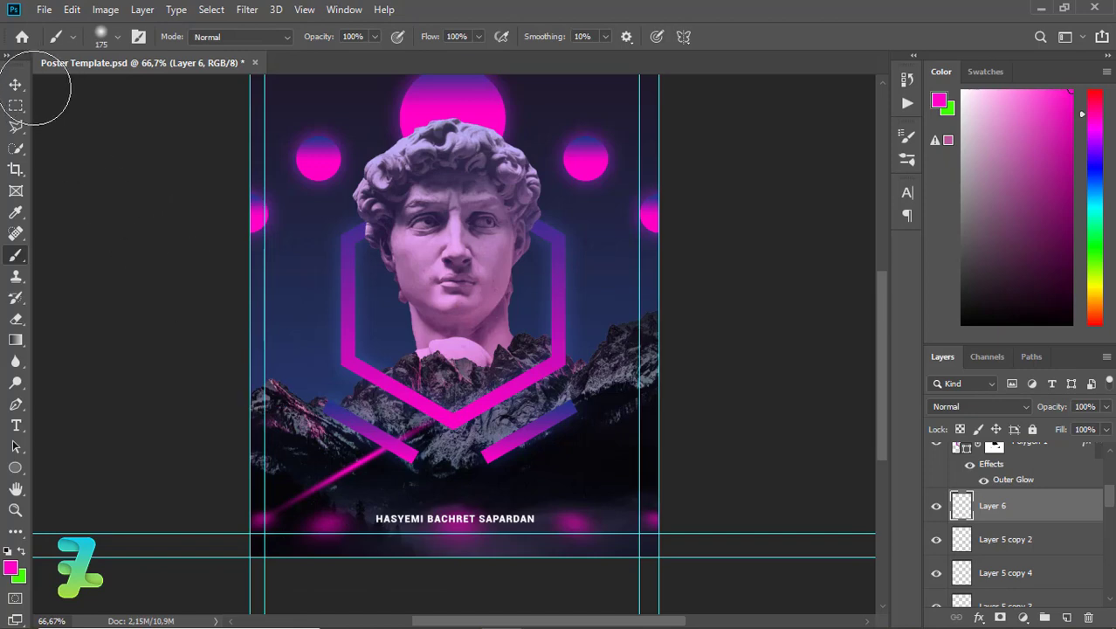
click(15, 83)
drag(357, 406, 375, 519)
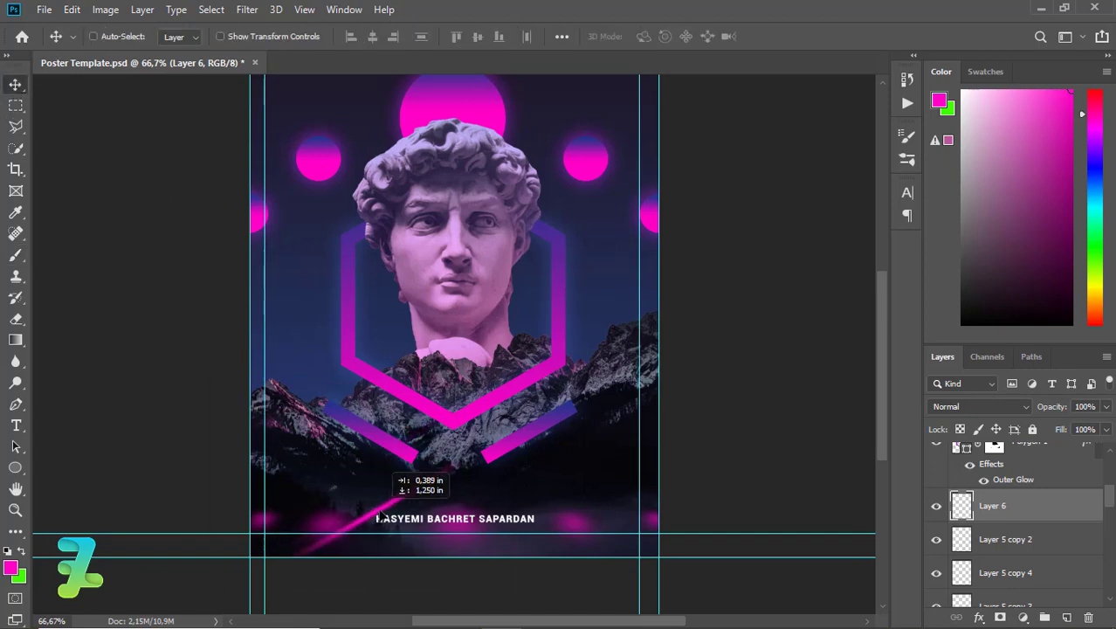
Give the streak a perspective taper by spreading its bottom corners, then nudge it down-left
click(72, 10)
mouse_move(125, 383)
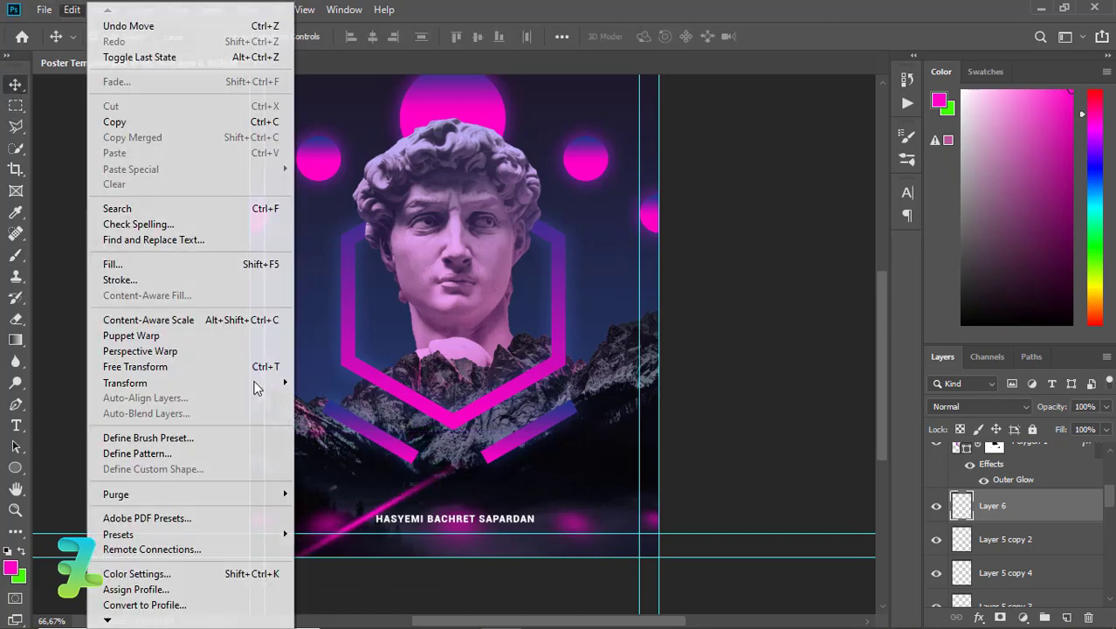
click(332, 469)
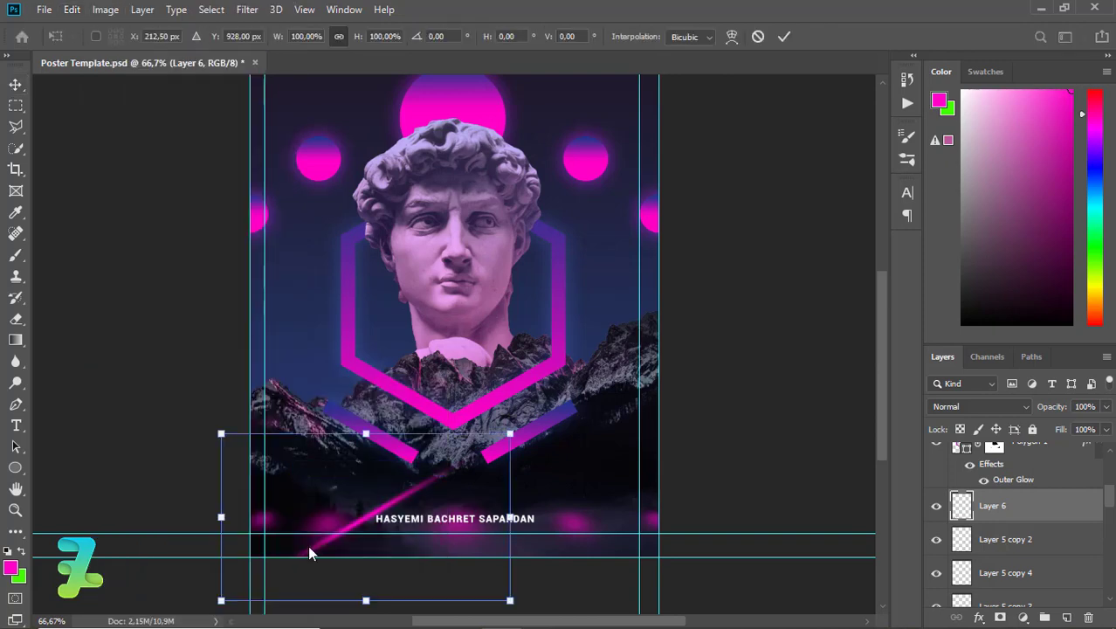
key(ctrl+minus)
drag(280, 582, 204, 544)
key(Return)
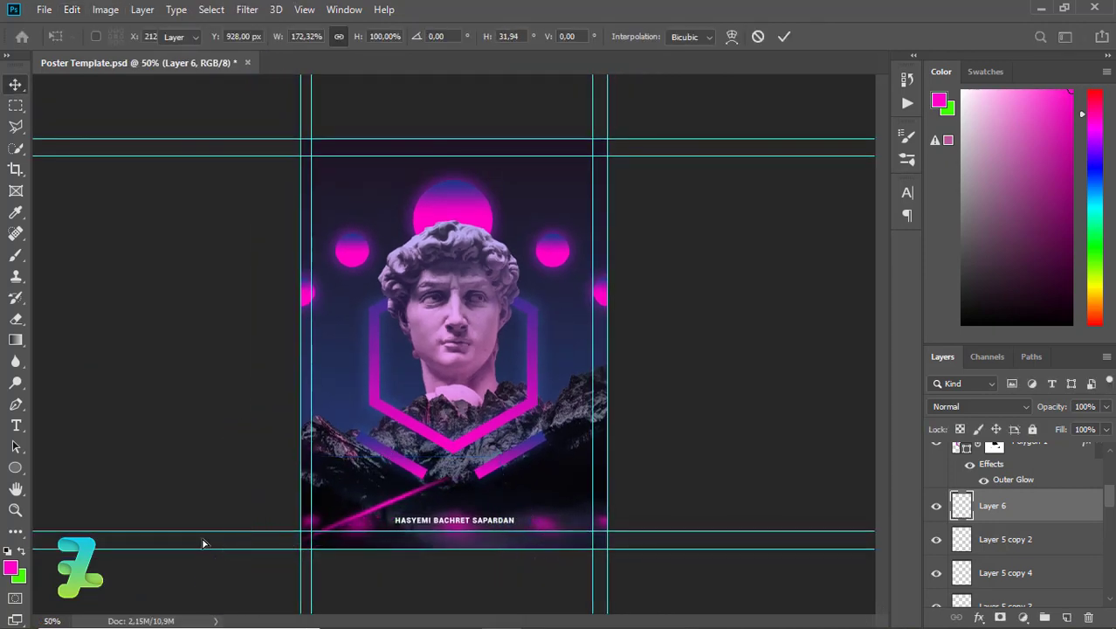
drag(428, 492, 412, 510)
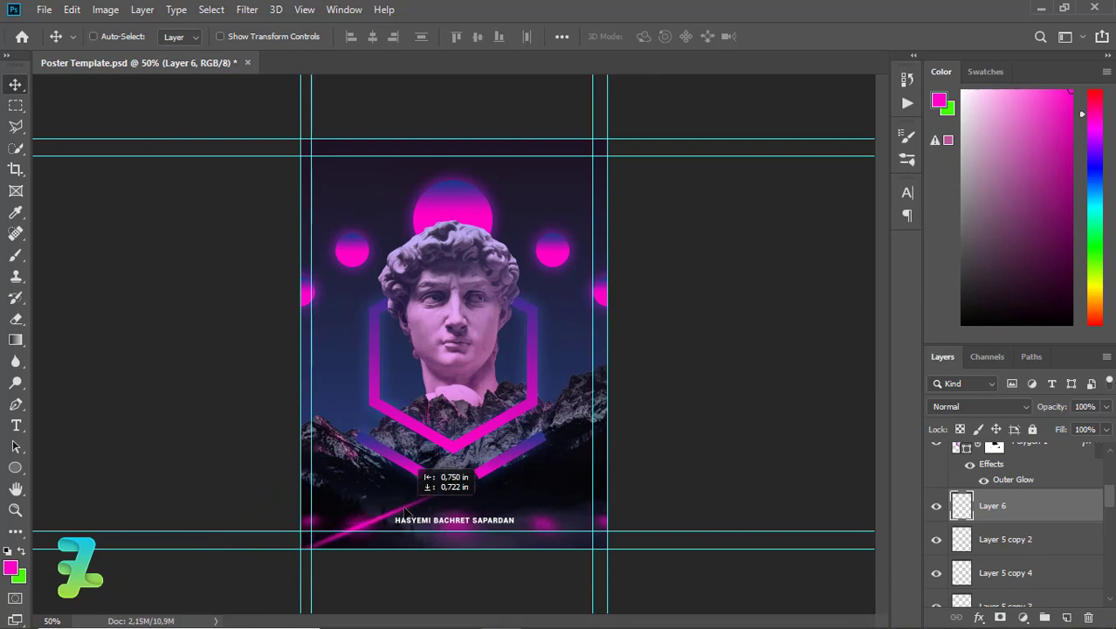
Scale the streak into a short slash above the name, then duplicate it alongside as Layer 6 copy
key(ctrl+t)
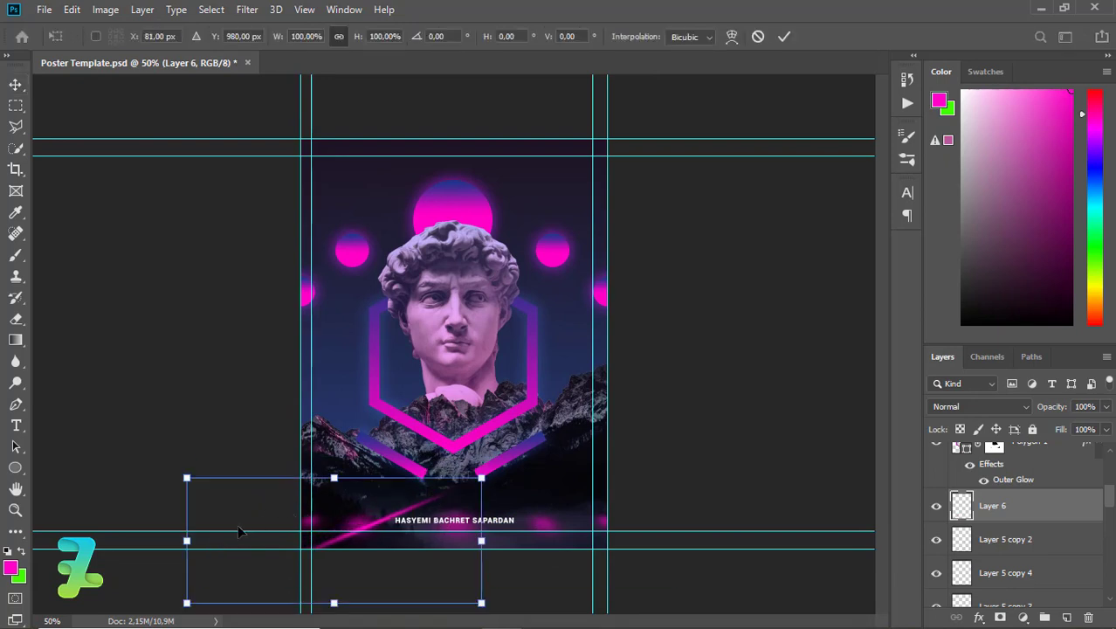
mouse_move(186, 541)
mouse_down()
mouse_move(309, 540)
mouse_move(273, 542)
mouse_move(286, 542)
mouse_up()
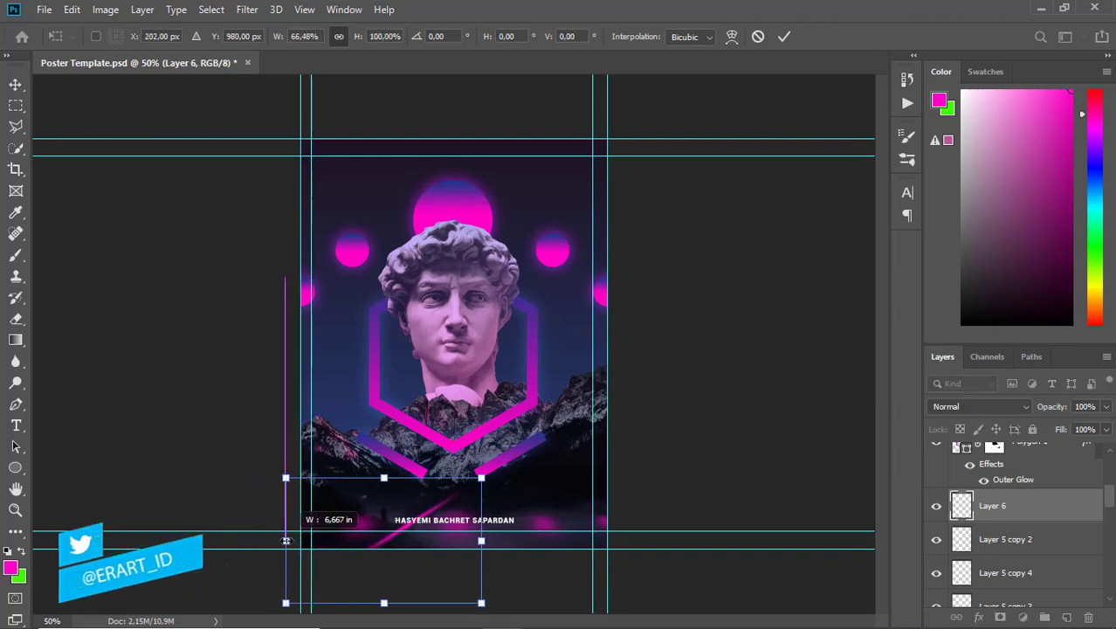
drag(389, 593, 390, 552)
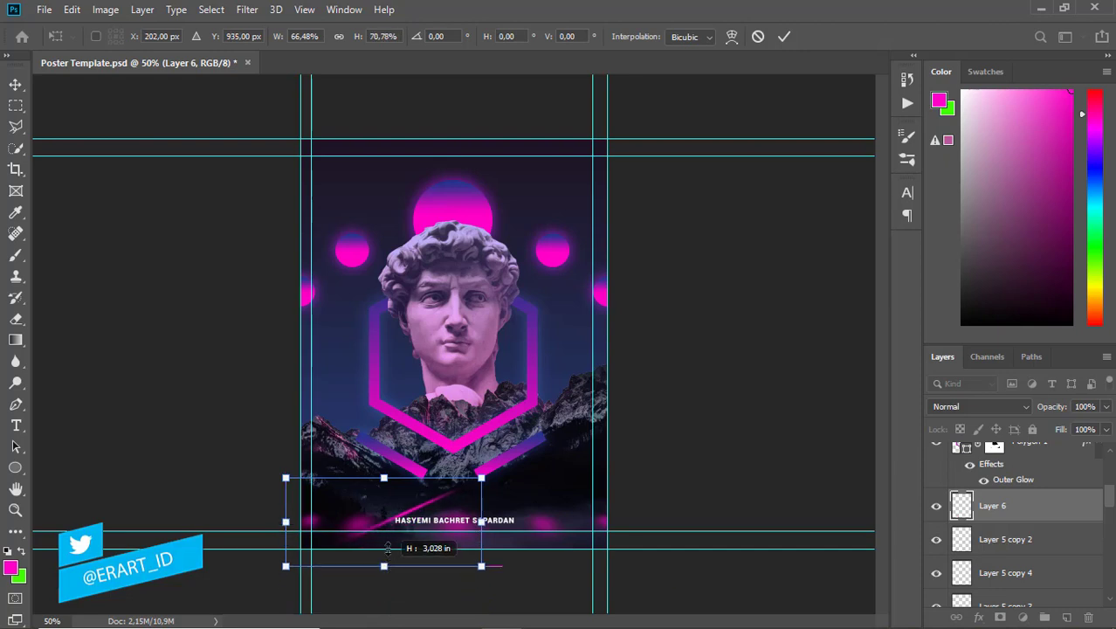
drag(286, 514, 319, 516)
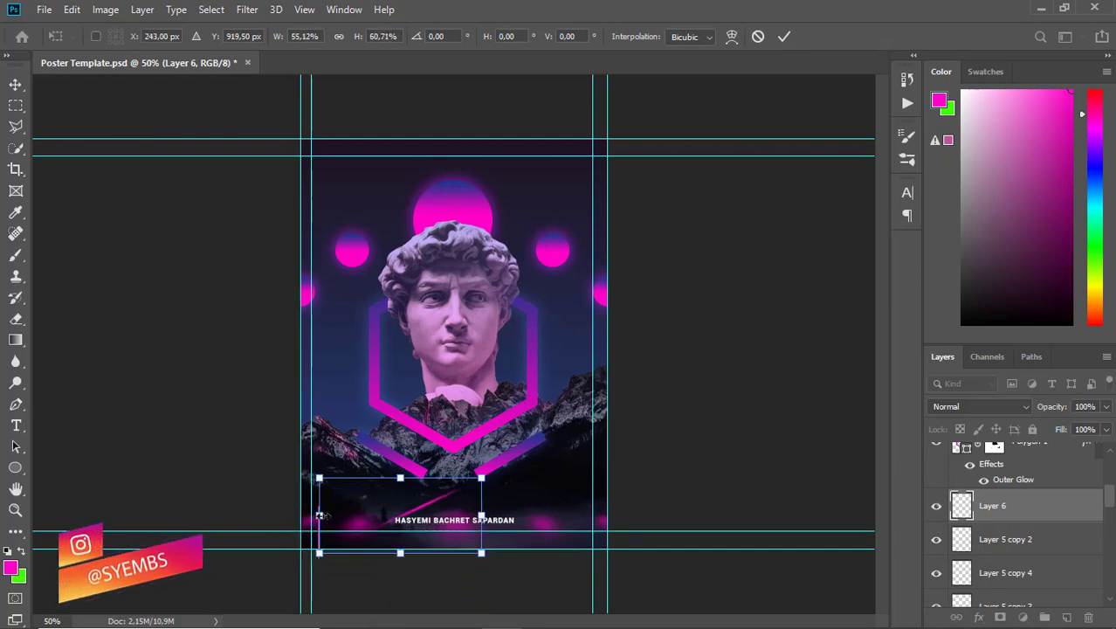
drag(400, 552, 400, 524)
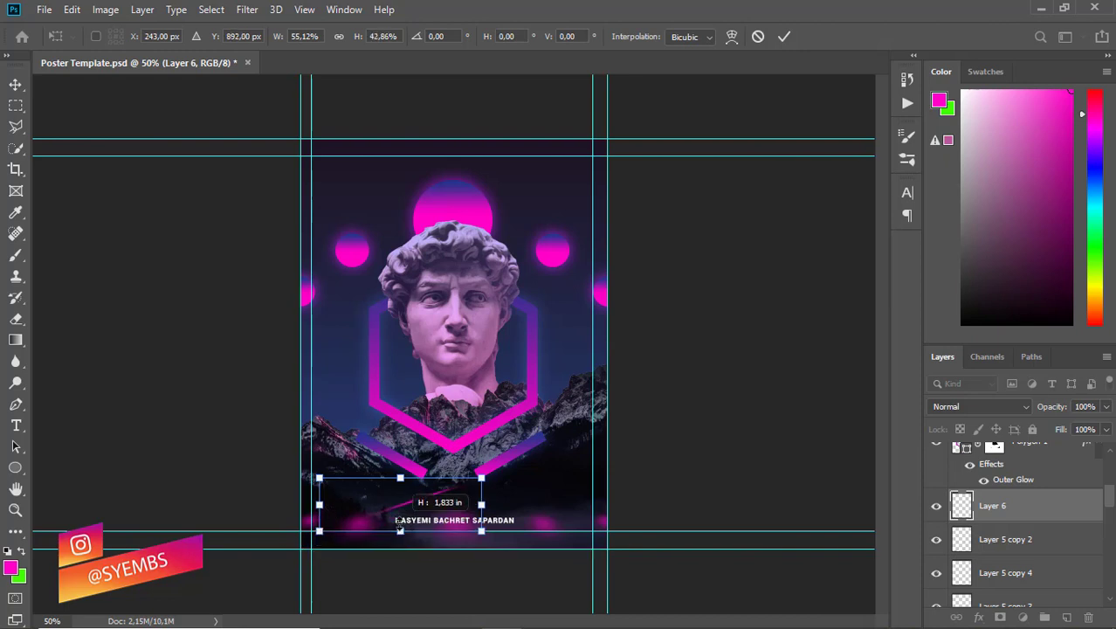
key(Return)
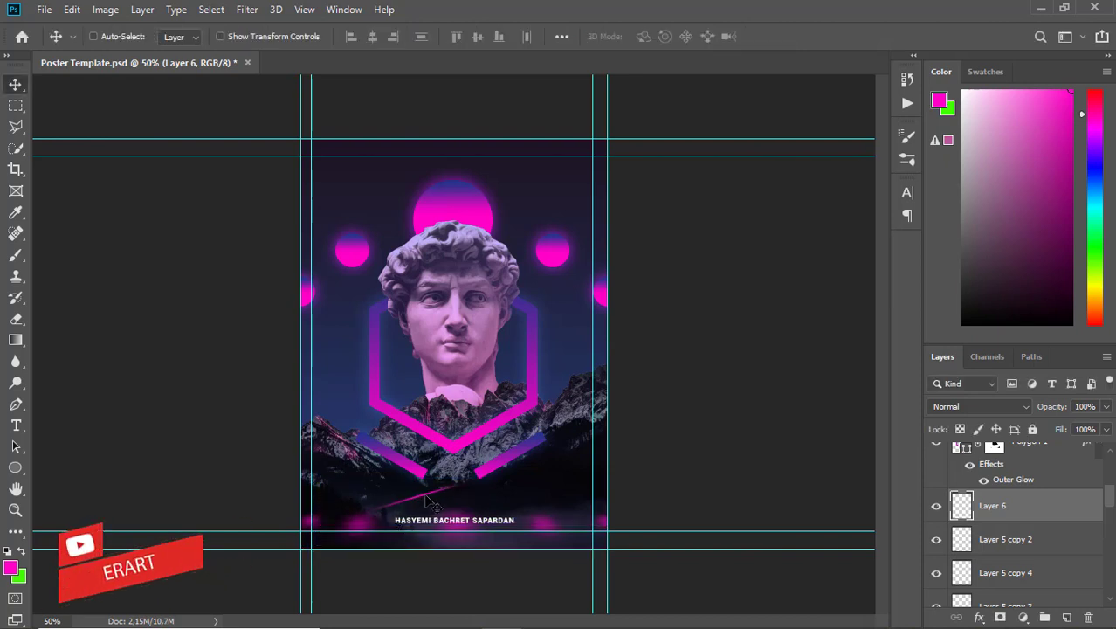
mouse_move(426, 504)
mouse_down()
mouse_move(416, 507)
mouse_move(476, 498)
mouse_up()
Mirror the streak copy horizontally into an X, align it, and merge both streak layers
click(77, 11)
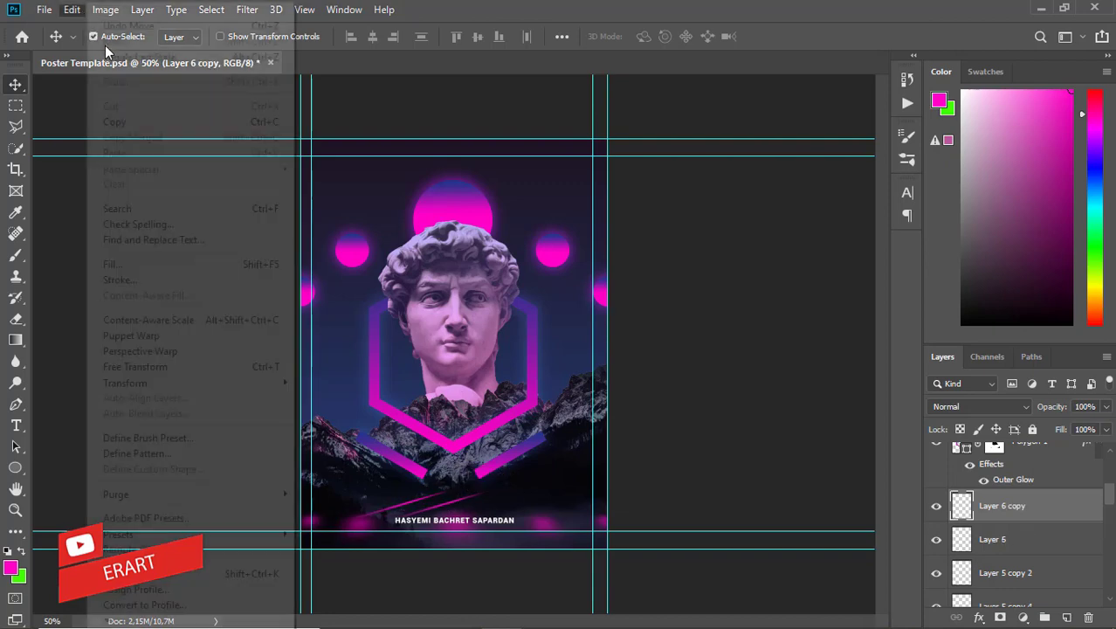
click(402, 564)
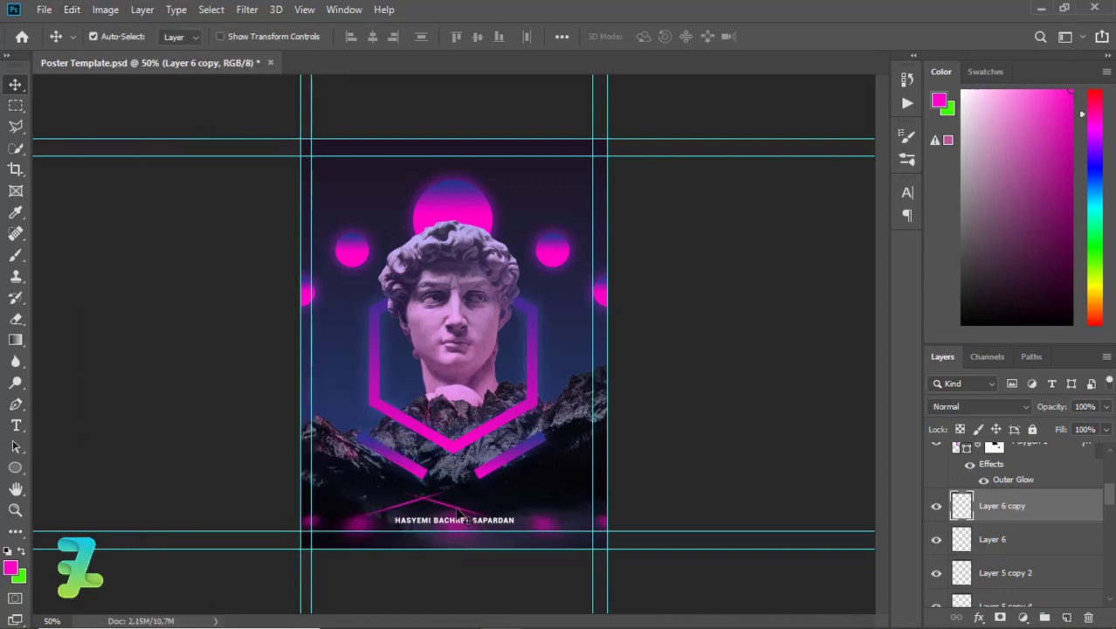
drag(460, 515, 515, 509)
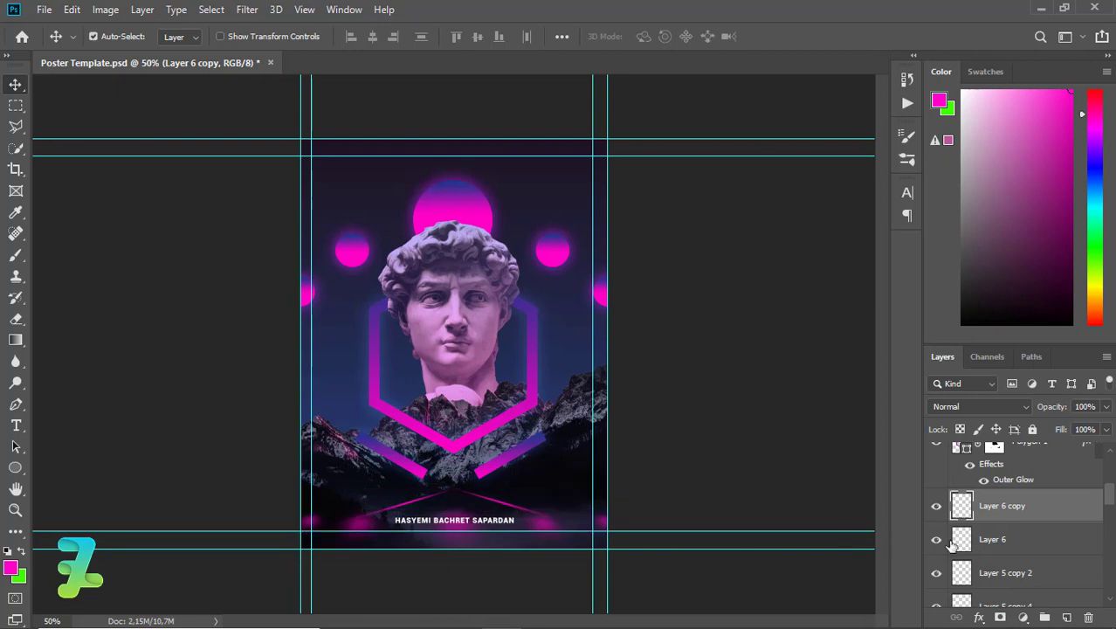
click(962, 542)
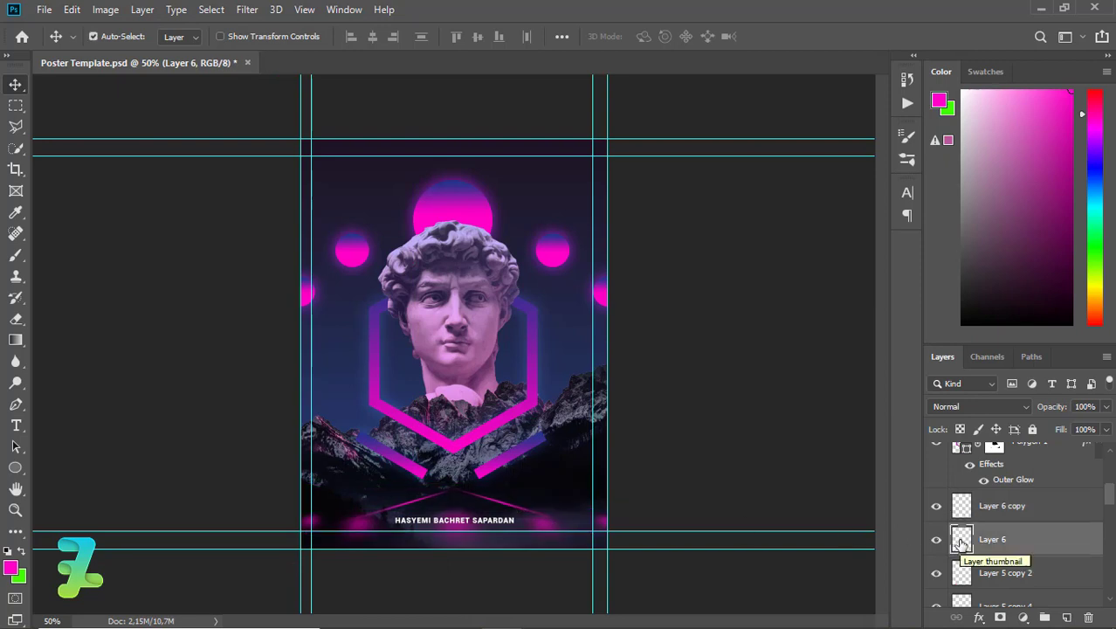
shift+click(1005, 505)
key(ctrl+e)
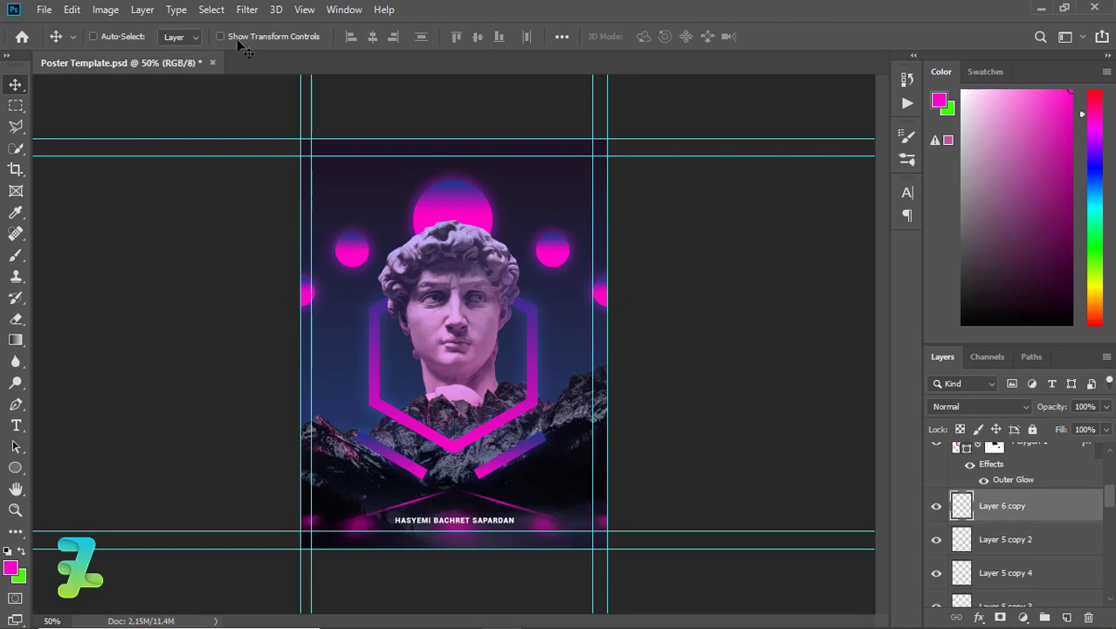
Soften the merged streaks with a 3.5-pixel Gaussian Blur
click(247, 10)
mouse_move(256, 195)
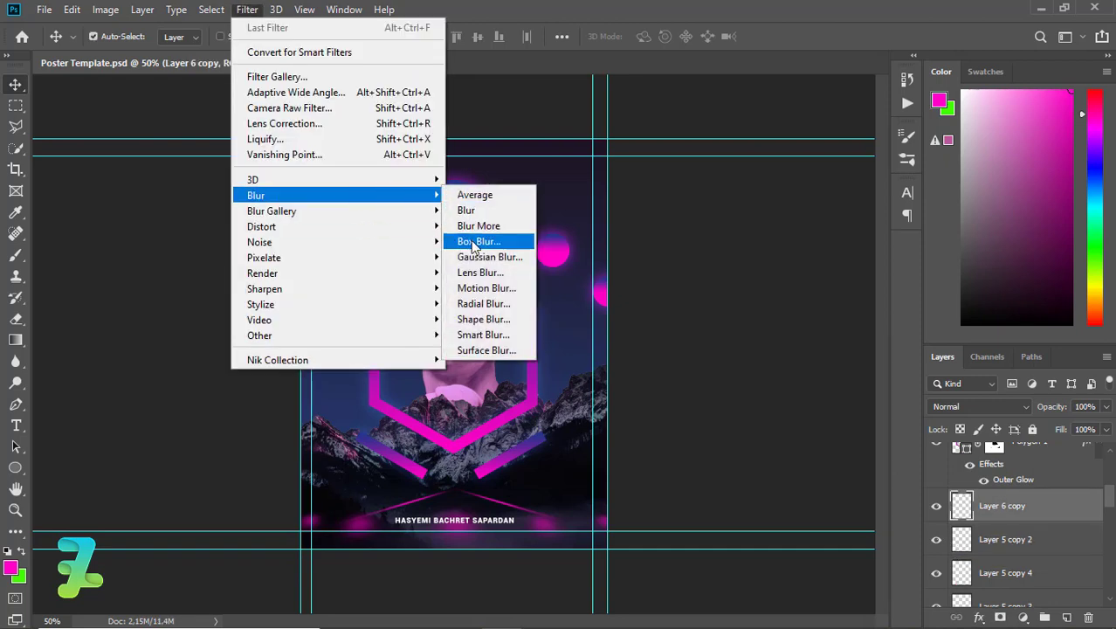
click(477, 257)
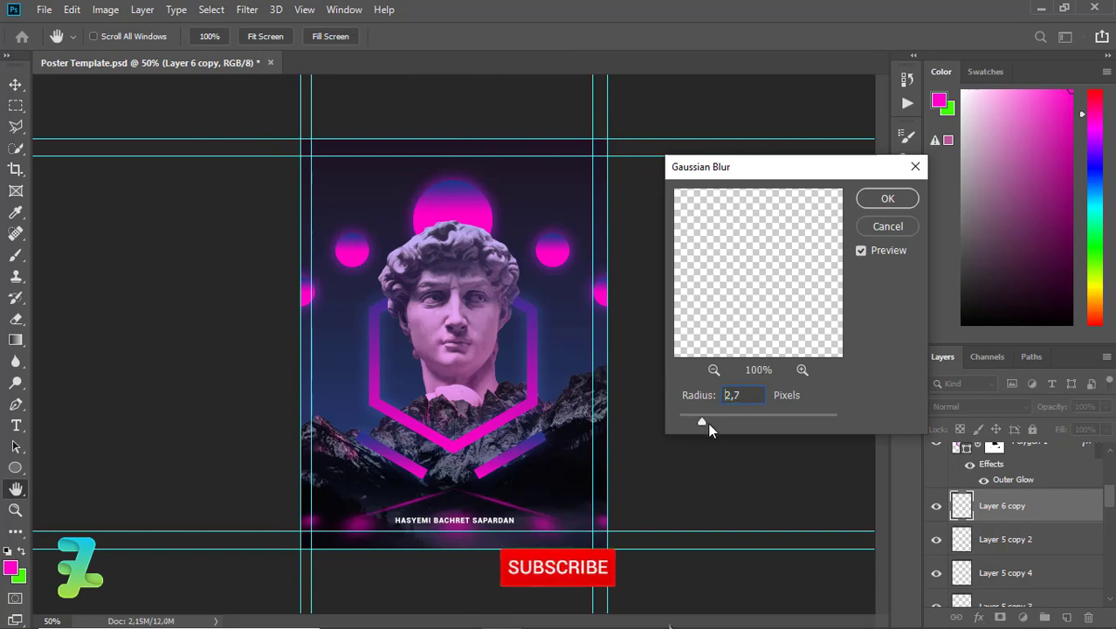
drag(699, 422, 709, 420)
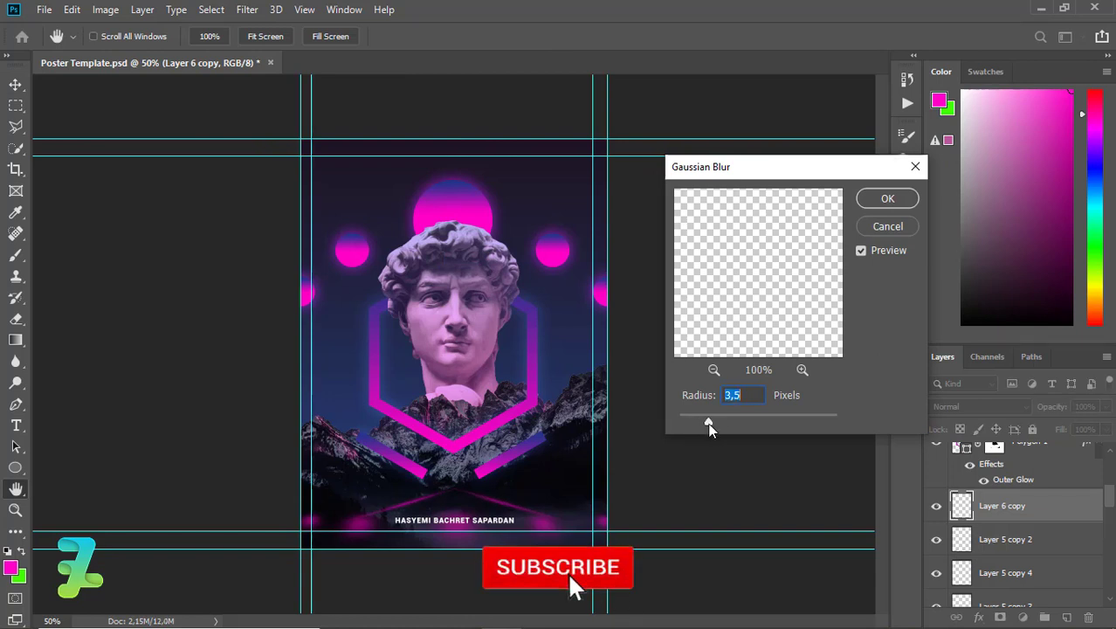
click(885, 199)
key(v)
key(ctrl+plus)
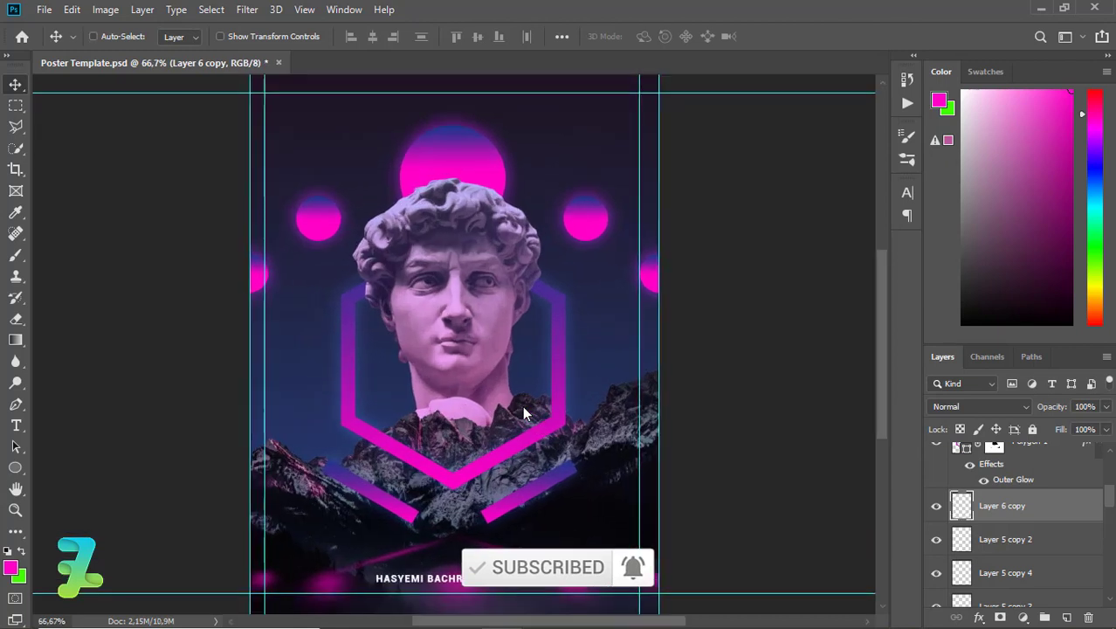
scroll(869, 420, down, 2)
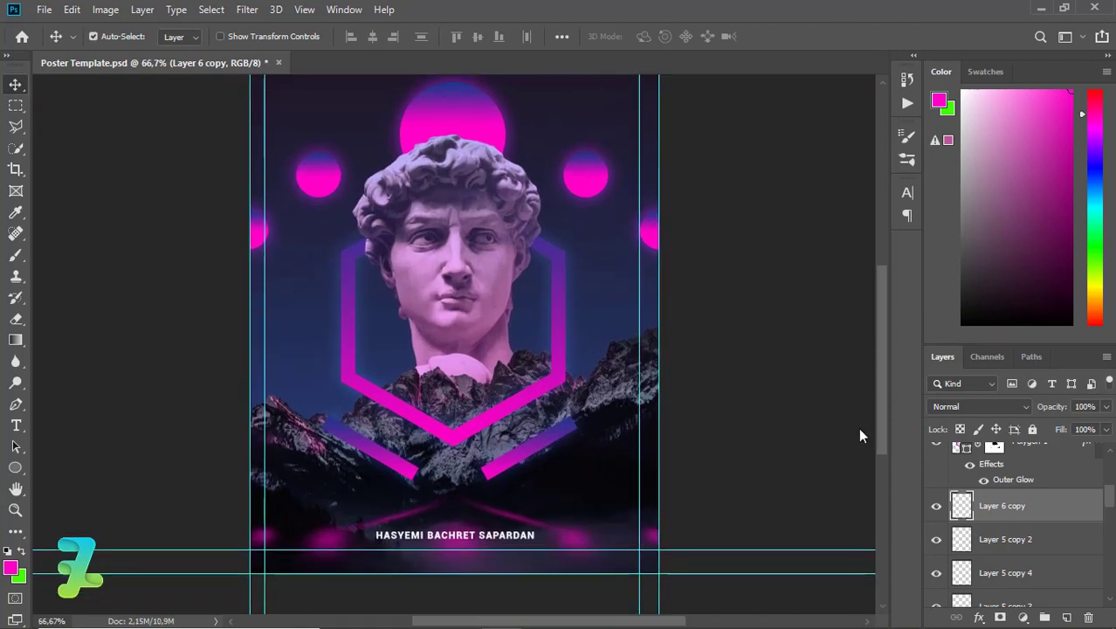
key(ctrl+minus)
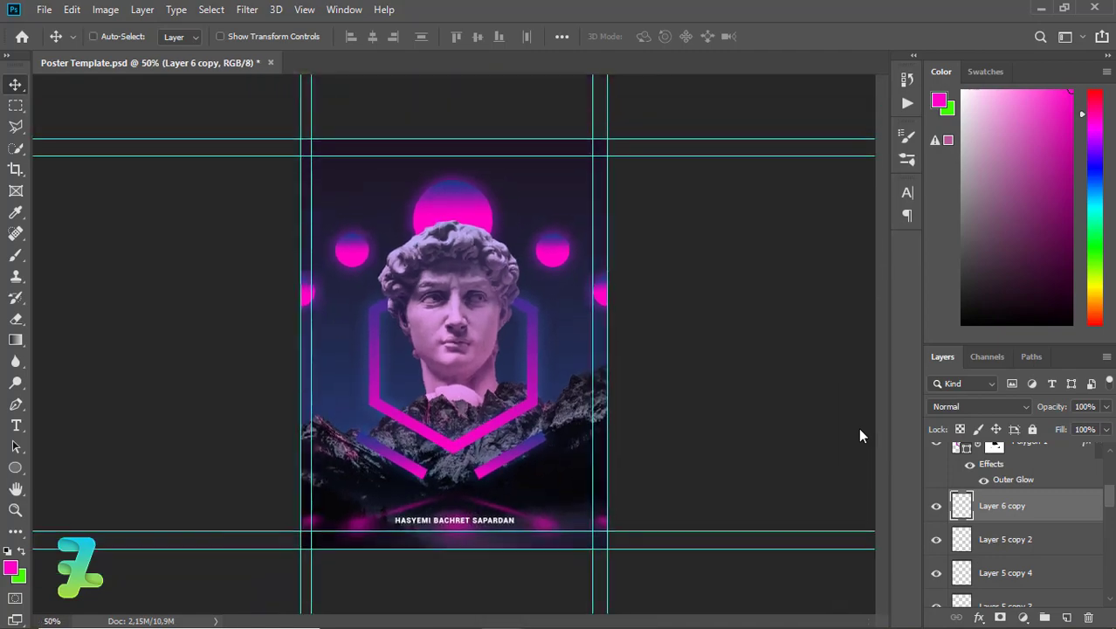